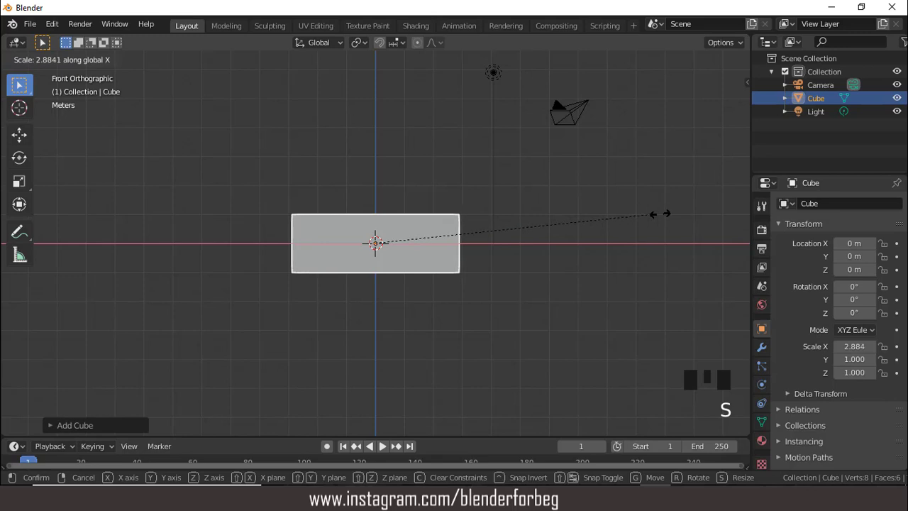
Scale the cube to about 2.93 along X, 1.31 along Z and 1.43 along Y.
left_click(662, 212)
key("s")
key("z")
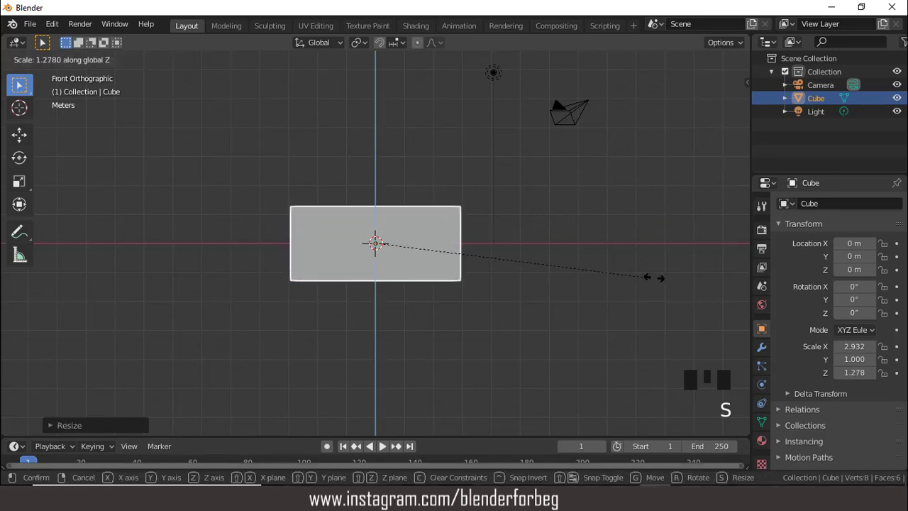
left_click(659, 283)
key("KP_7")
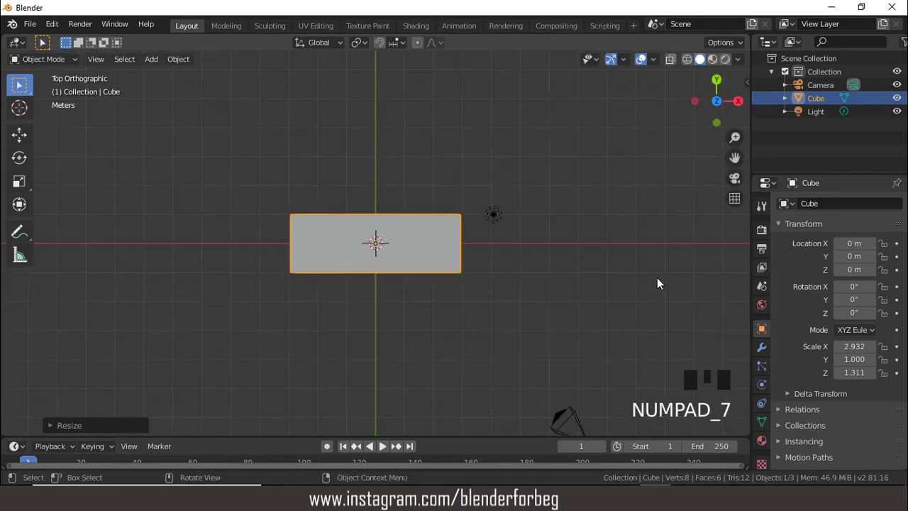
key("s")
key("y")
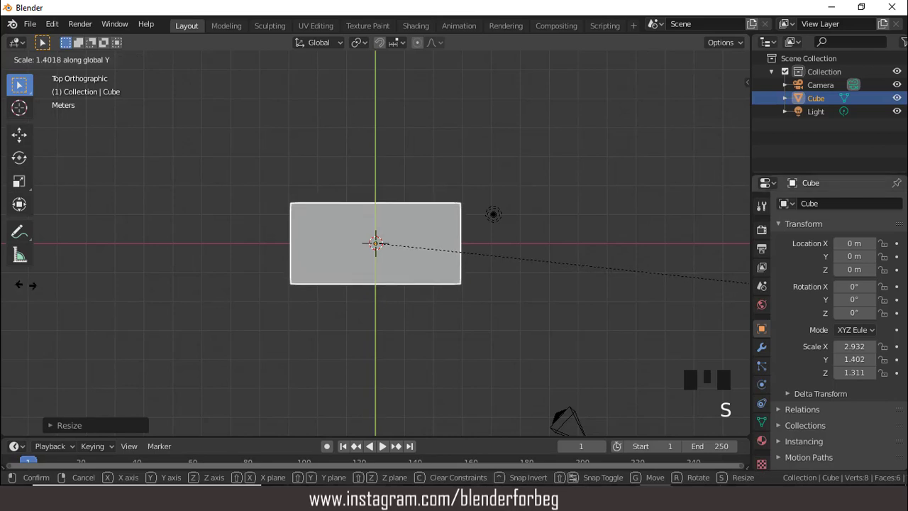
left_click(41, 282)
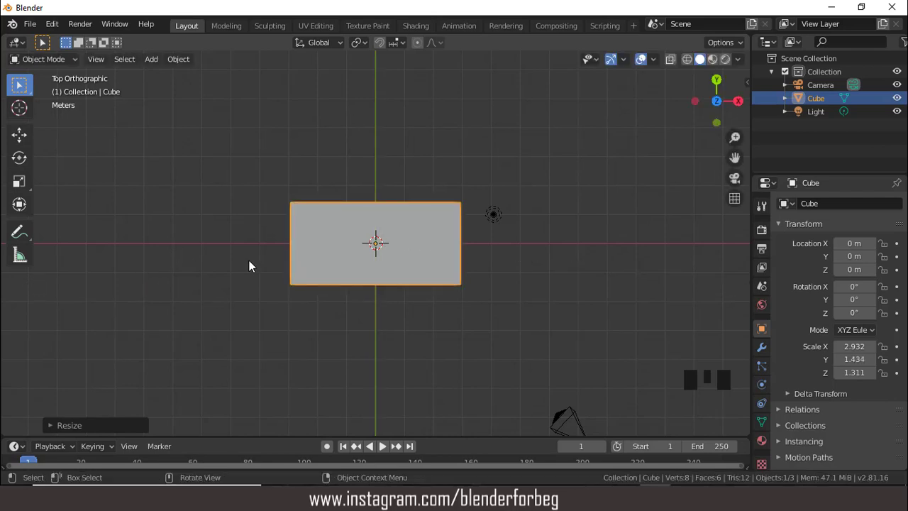
In Edit Mode, add five evenly spaced loop cuts across the length of the box.
key("Tab")
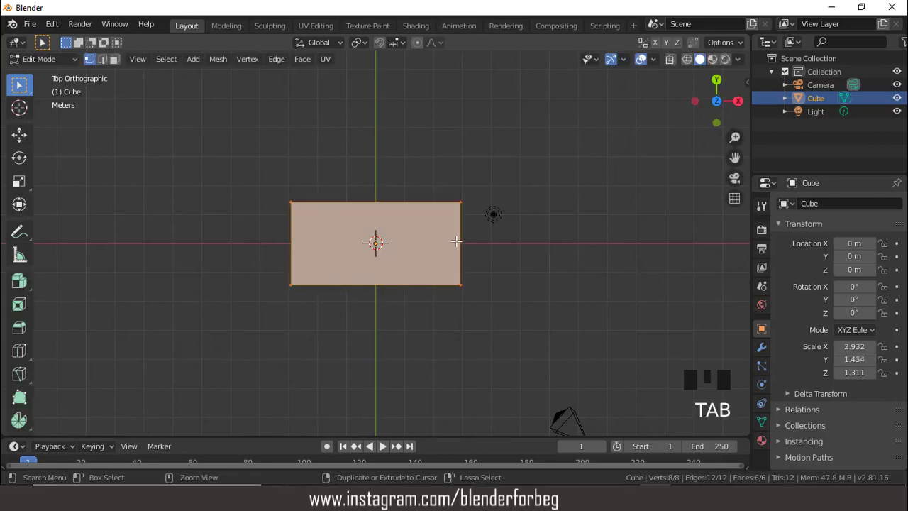
key("ctrl+r")
left_click(385, 204)
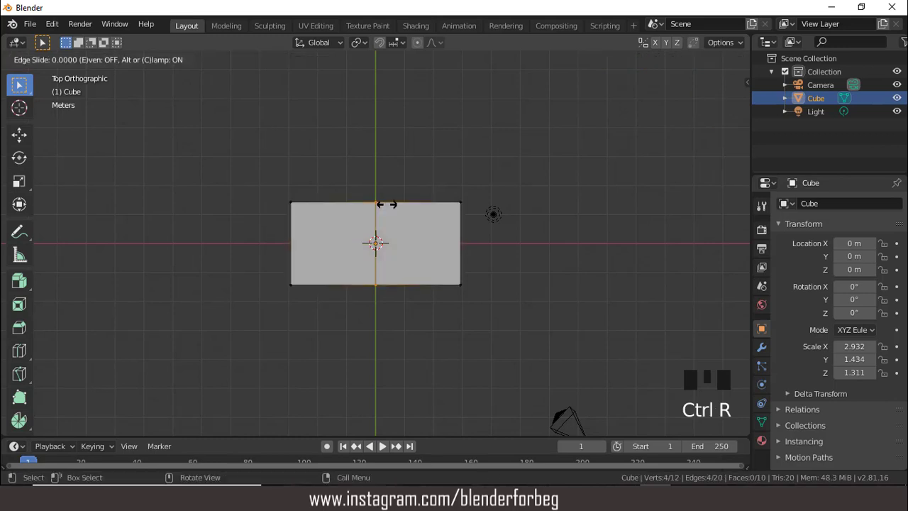
right_click(387, 206)
left_click(60, 426)
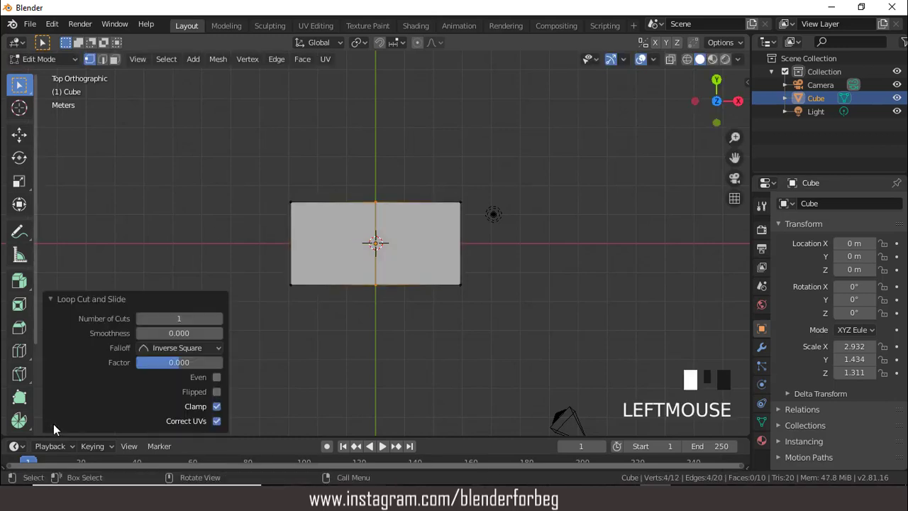
left_click(219, 319)
left_click(219, 319)
left_click(218, 318)
left_click(218, 319)
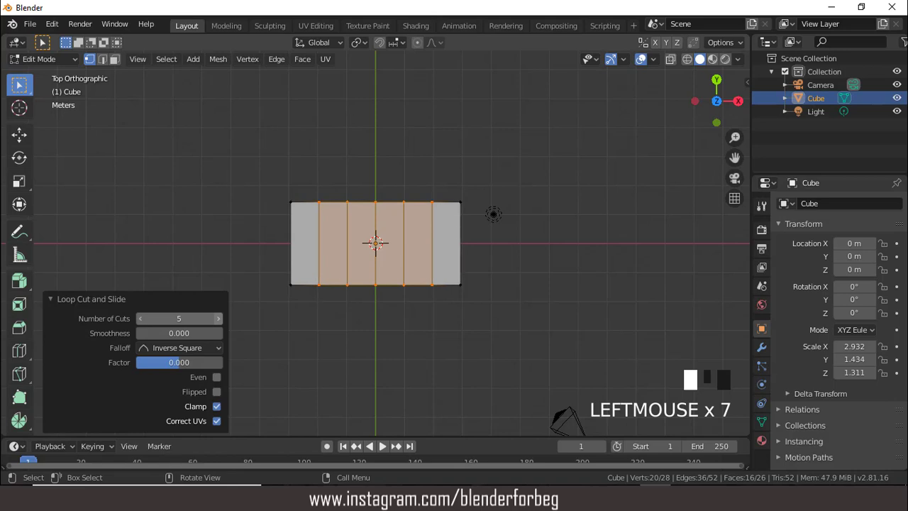
Scale the end face on the negative X side to about 0.524 along Y and 0.293 along Z.
middle_click_drag(300, 310, 432, 181)
left_click(115, 59)
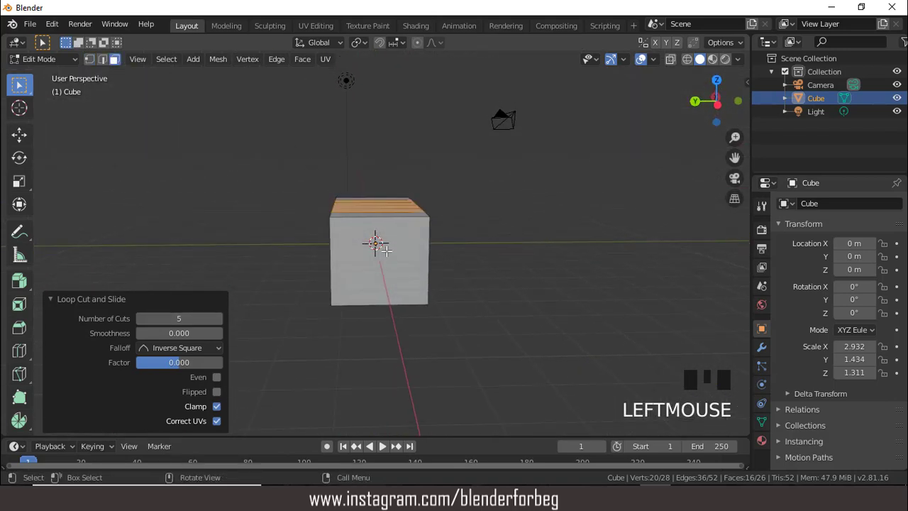
left_click(401, 261)
key("s")
key("y")
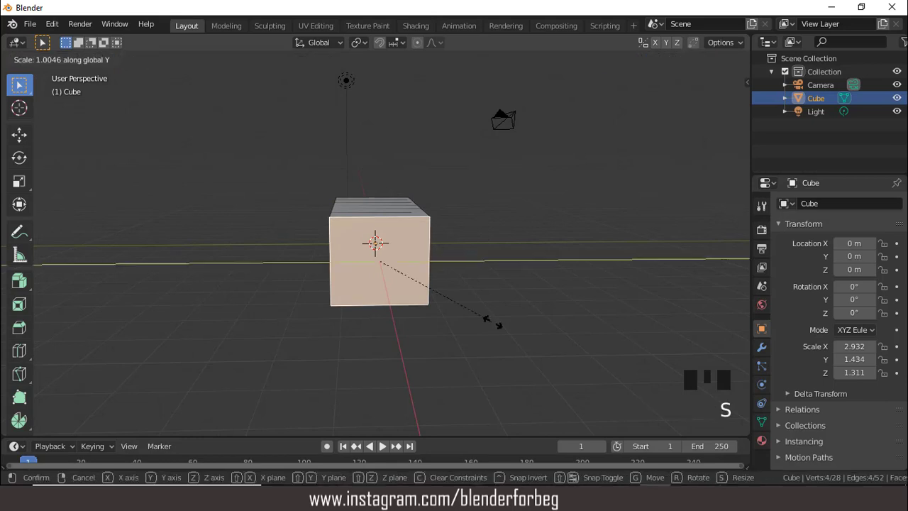
left_click(438, 298)
key("s")
key("z")
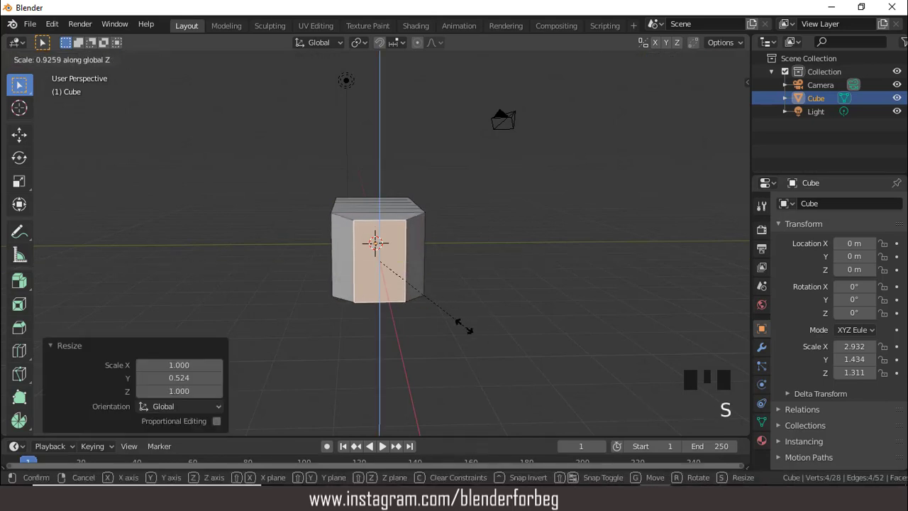
left_click(410, 281)
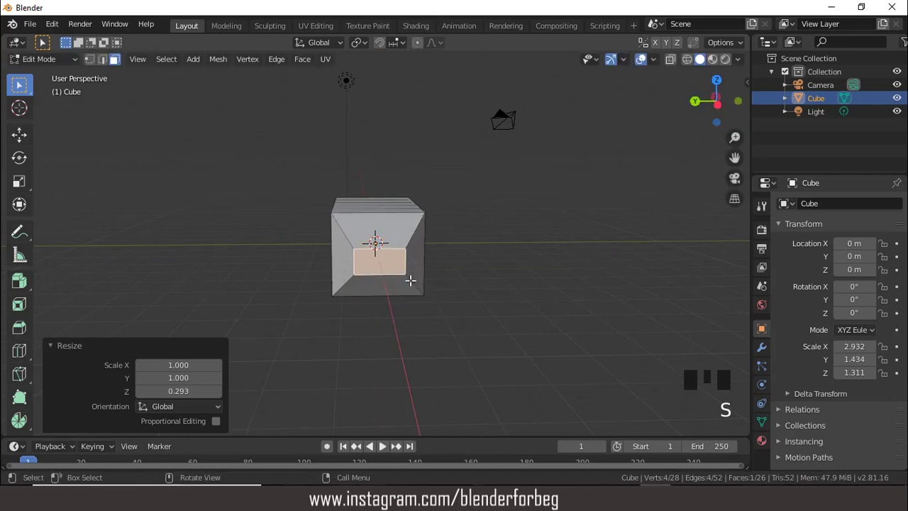
Lower the shrunken nose face about 0.207 m along Z and extrude it outward about 0.482 m.
key("KP_1")
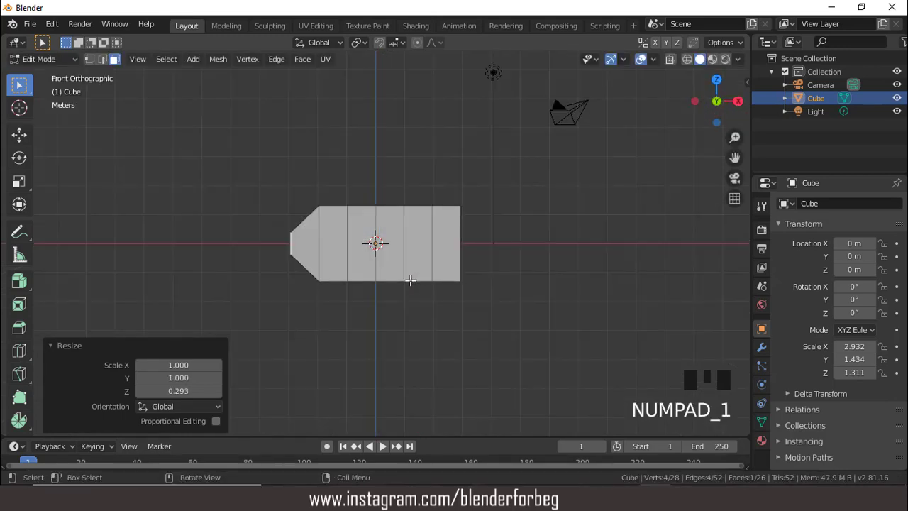
key("g")
key("z")
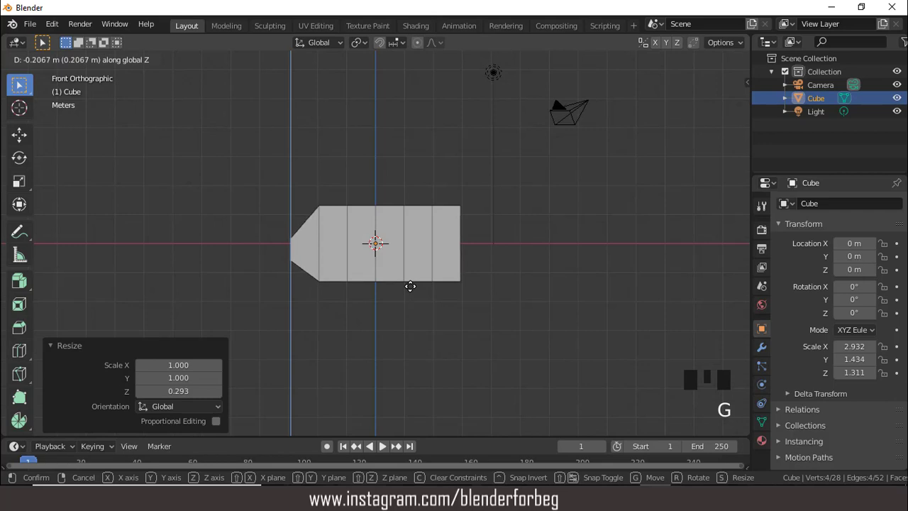
left_click(410, 286)
key("e")
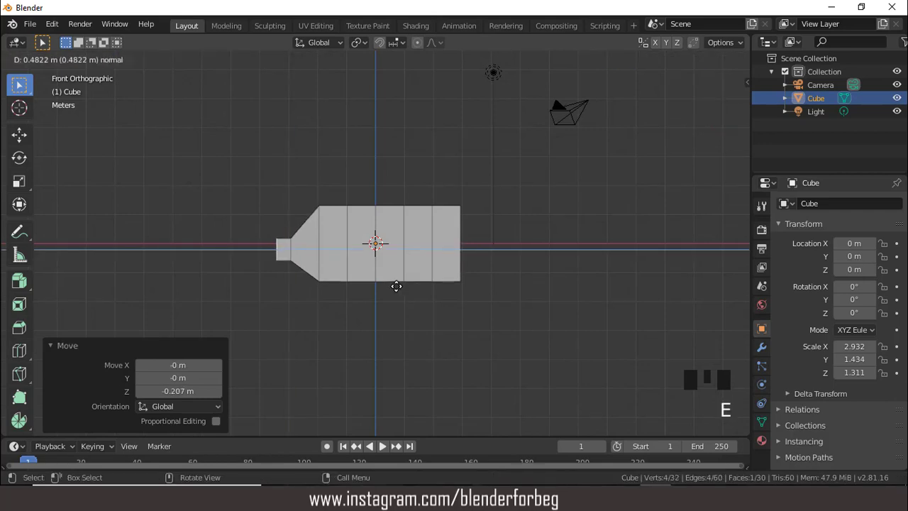
left_click(396, 286)
Taper the extruded nose face to about 0.824 along Y and 0.782 along Z.
middle_click_drag(290, 259, 452, 263)
key("s")
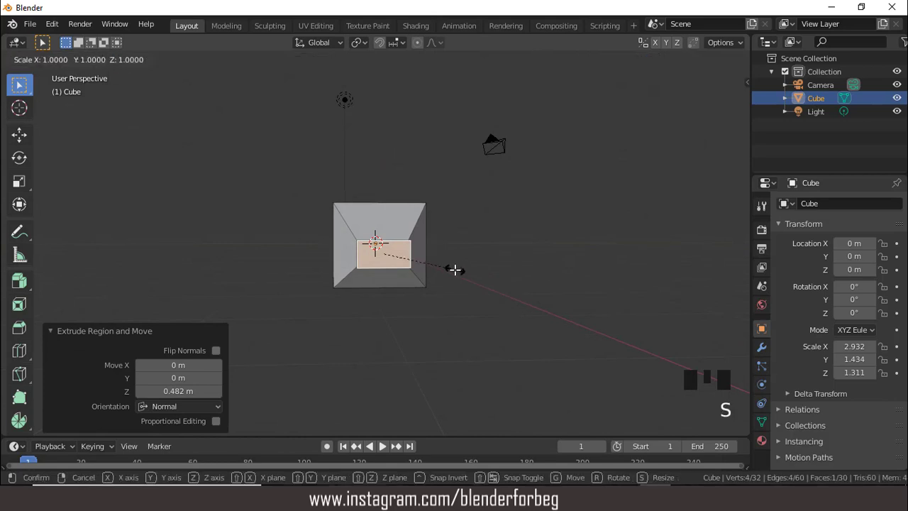
key("y")
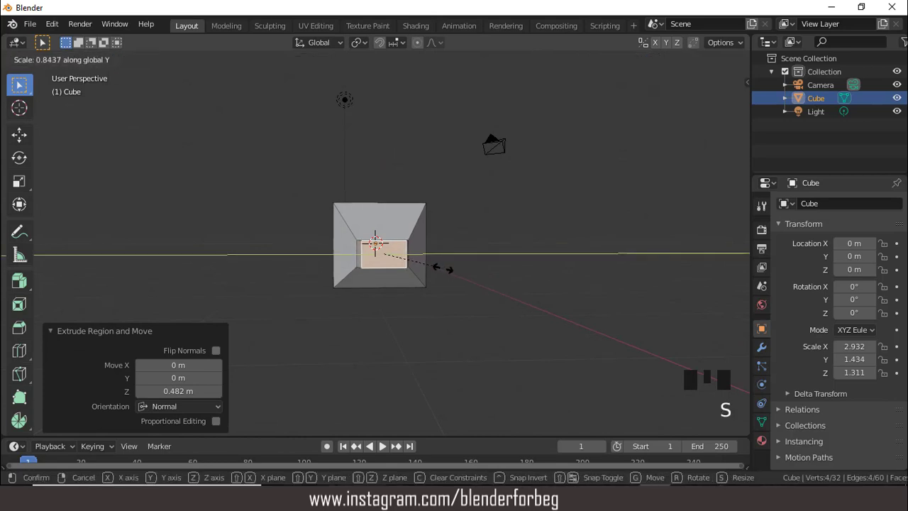
left_click(447, 273)
key("s")
key("z")
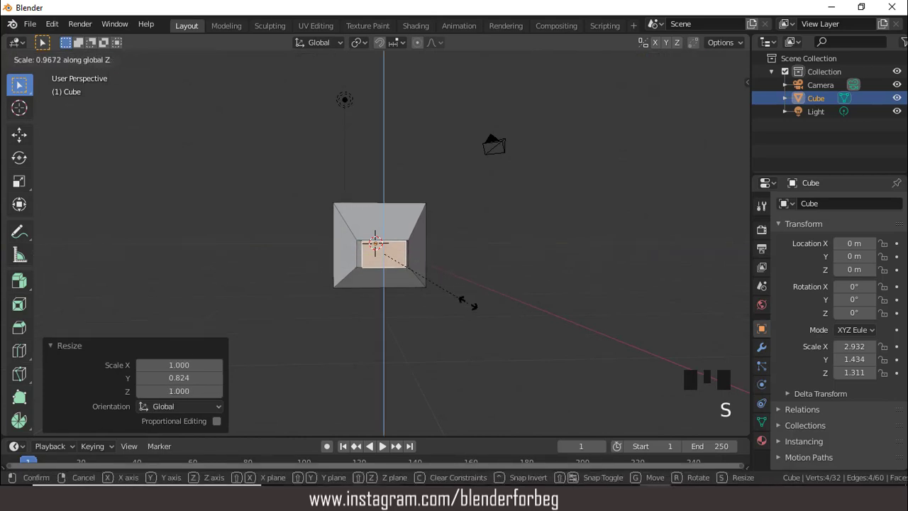
left_click(455, 290)
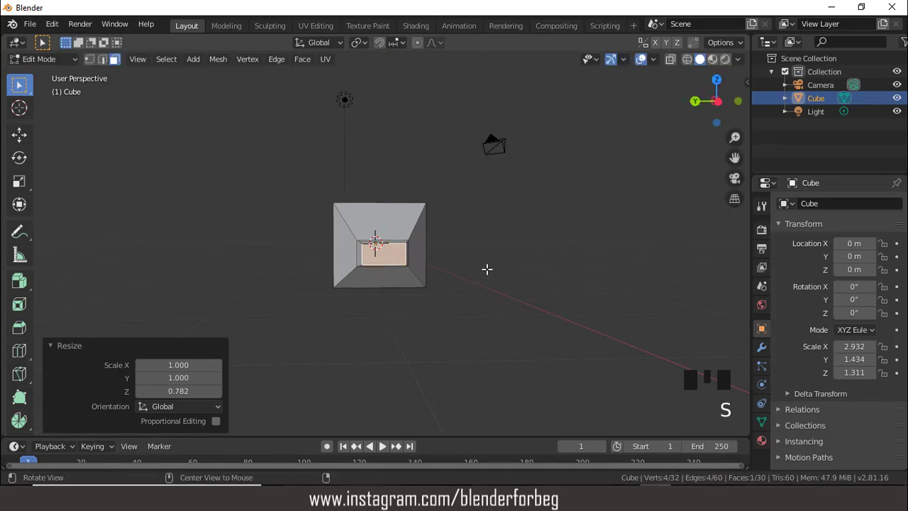
Scale the opposite end face, on the positive X side, to about 0.326 and raise it about 0.587 m along Z.
middle_click_drag(486, 269, 404, 266)
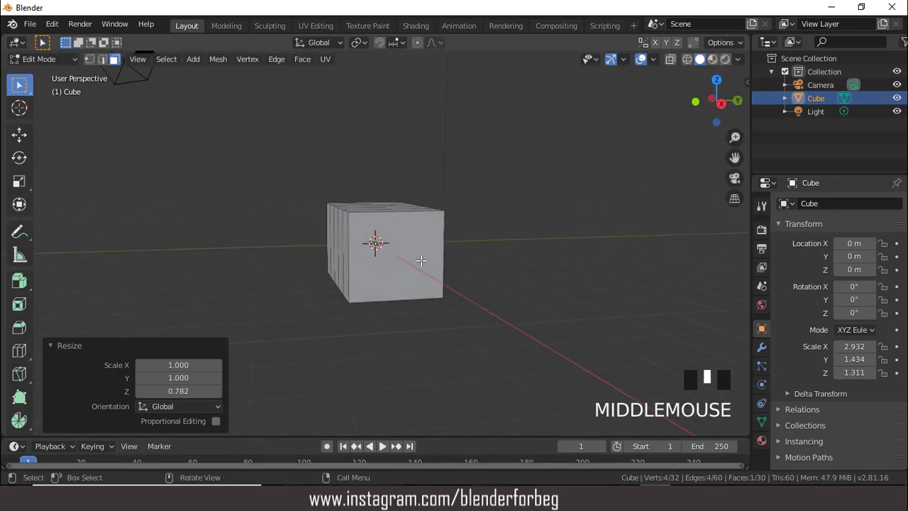
left_click(404, 265)
left_click_drag(733, 138, 735, 134)
key("s")
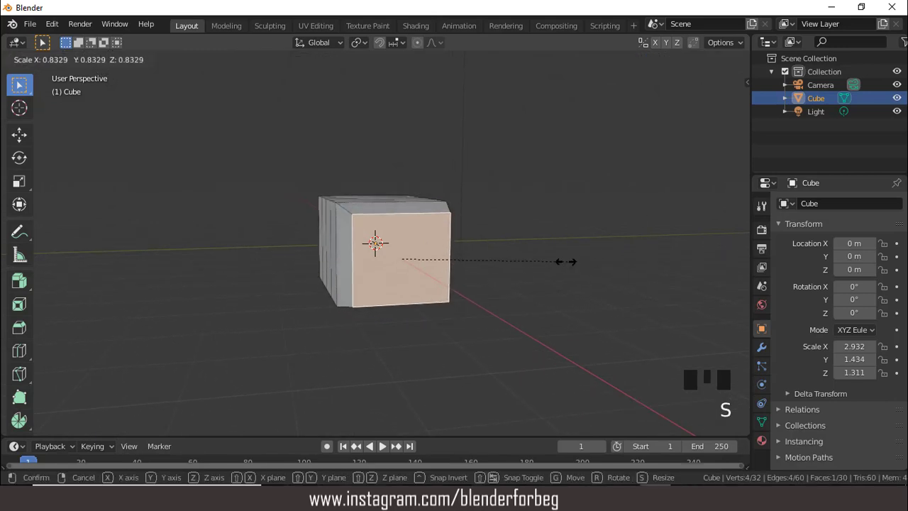
left_click(467, 265)
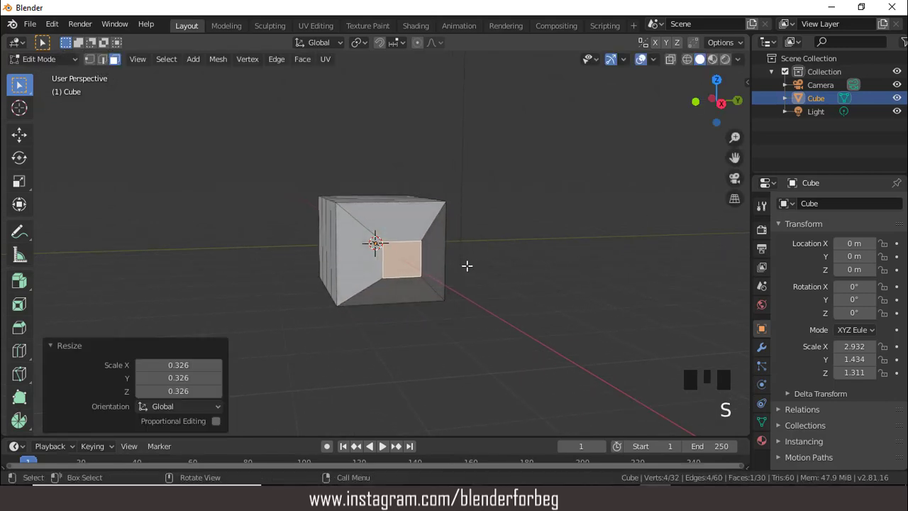
key("g")
key("z")
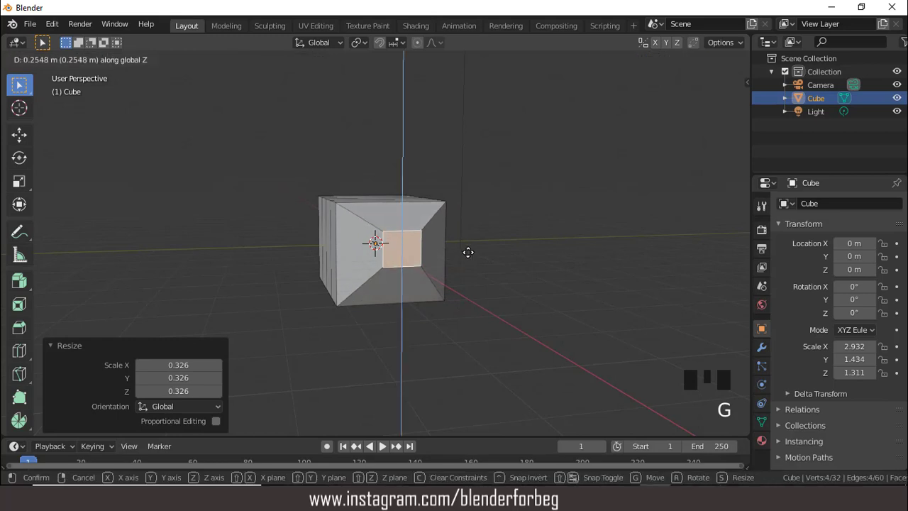
left_click(467, 241)
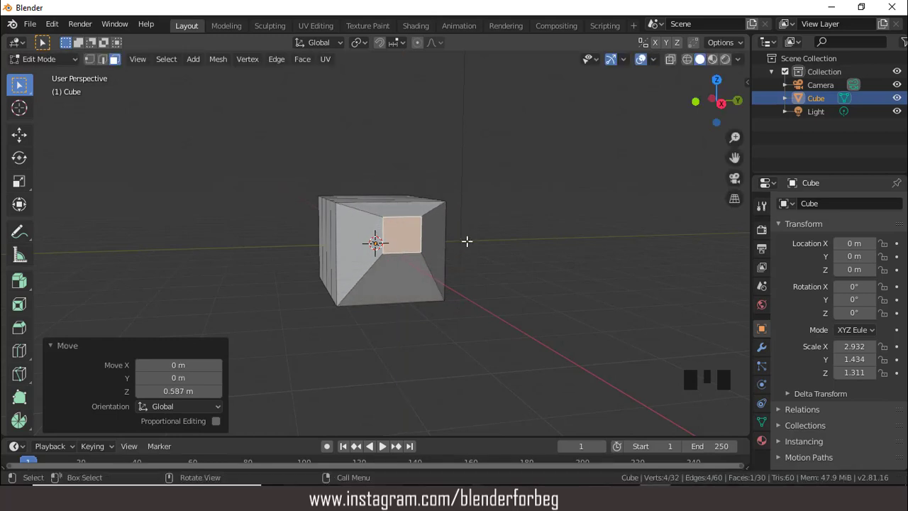
Extrude the rear face about 4.26 m into a tail and scale its tip to about 0.056 with Z locked.
key("KP_1")
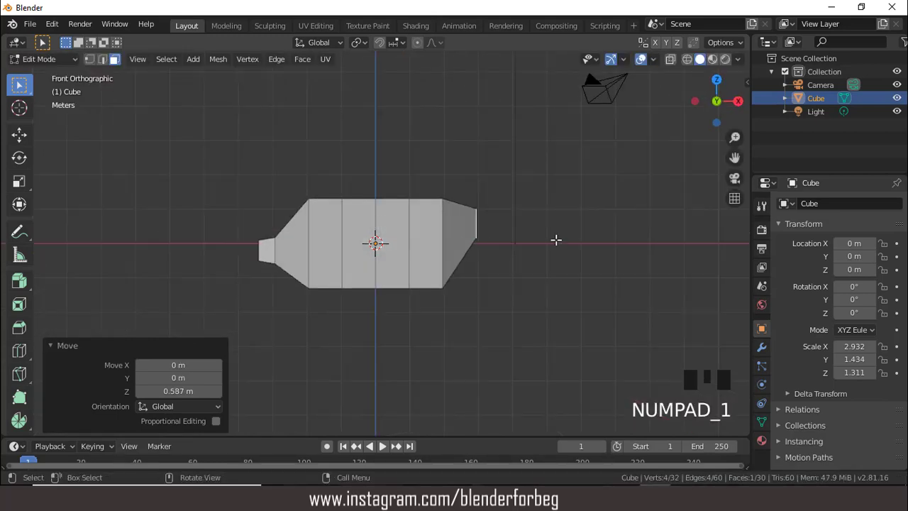
key("e")
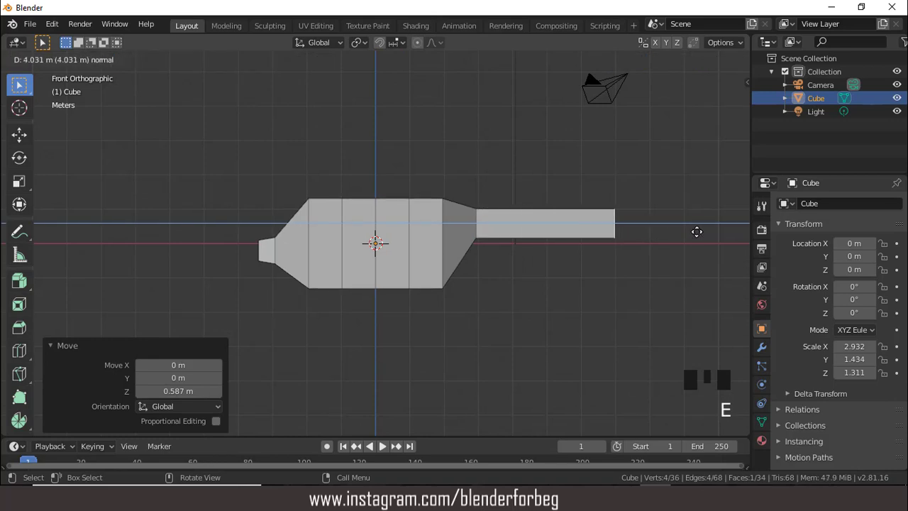
left_click(702, 231)
middle_click_drag(681, 244, 535, 241)
key("s")
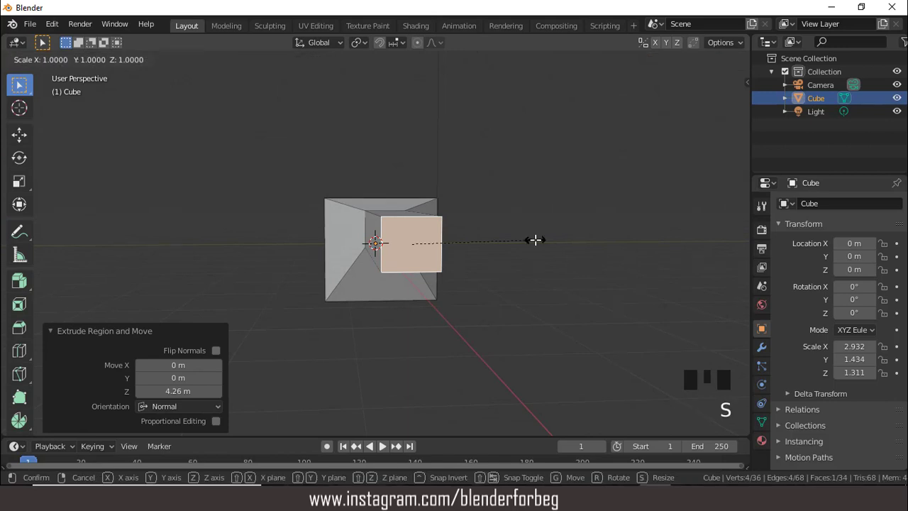
key("shift+z")
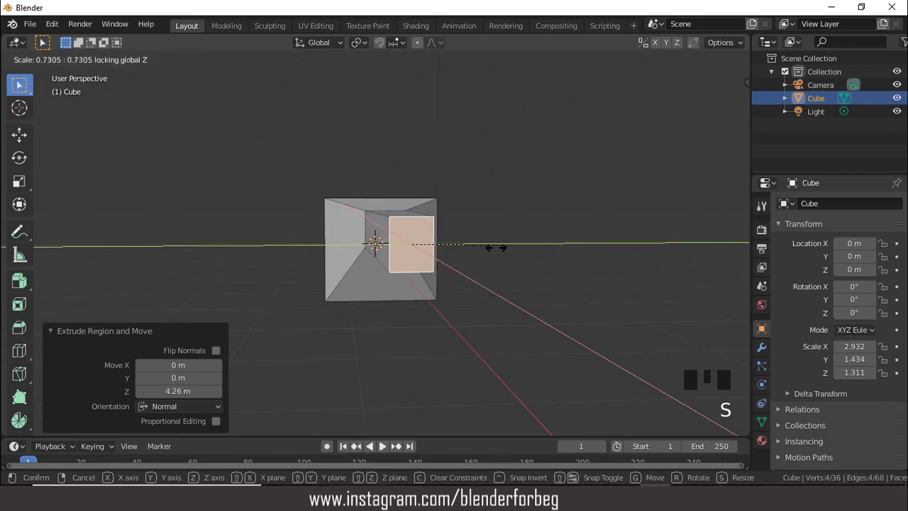
left_click(416, 247)
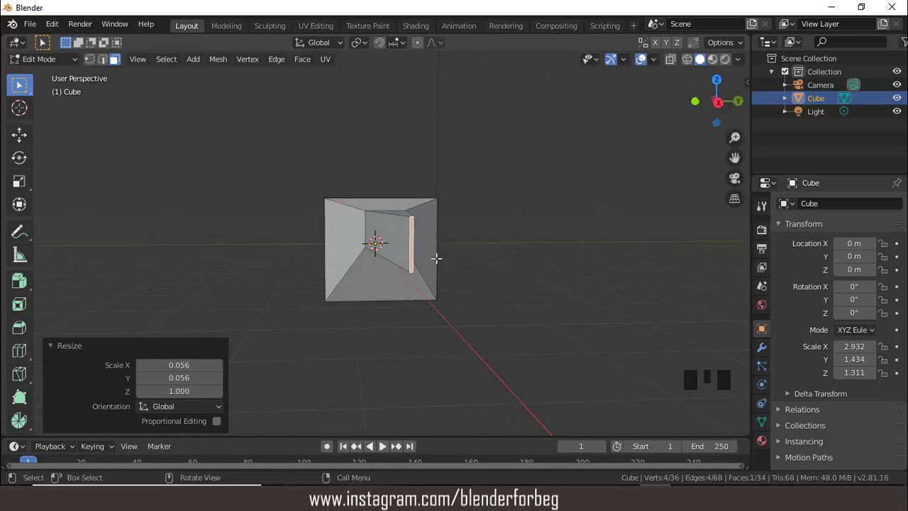
Add one loop cut around the tail and slide it toward the tip with a factor of about -0.606.
key("KP_7")
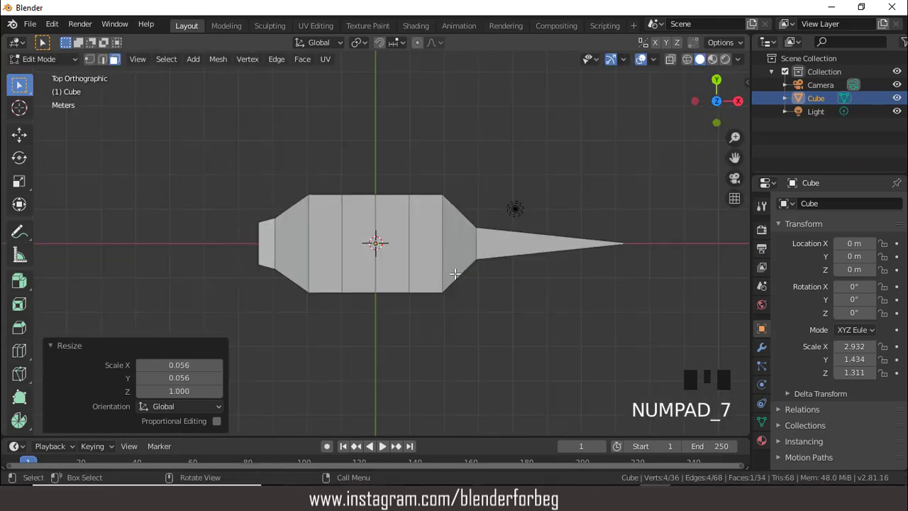
key("ctrl+r")
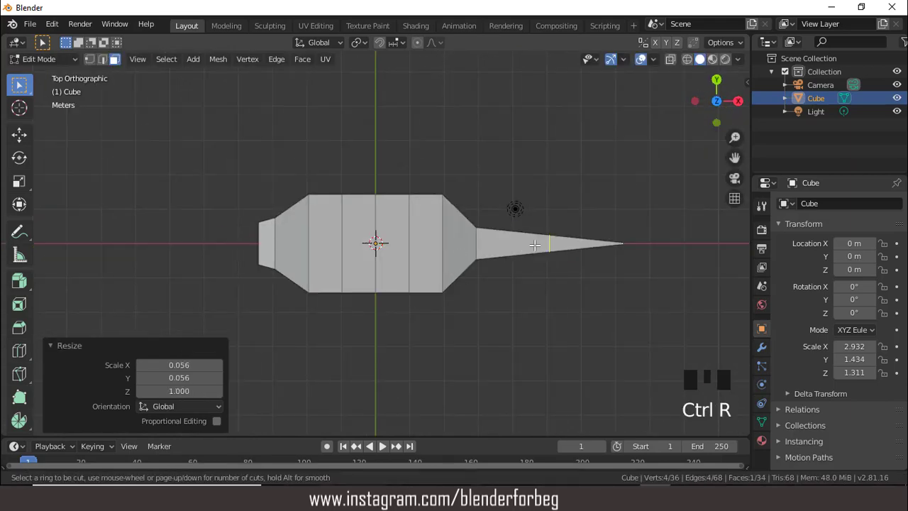
left_click(535, 245)
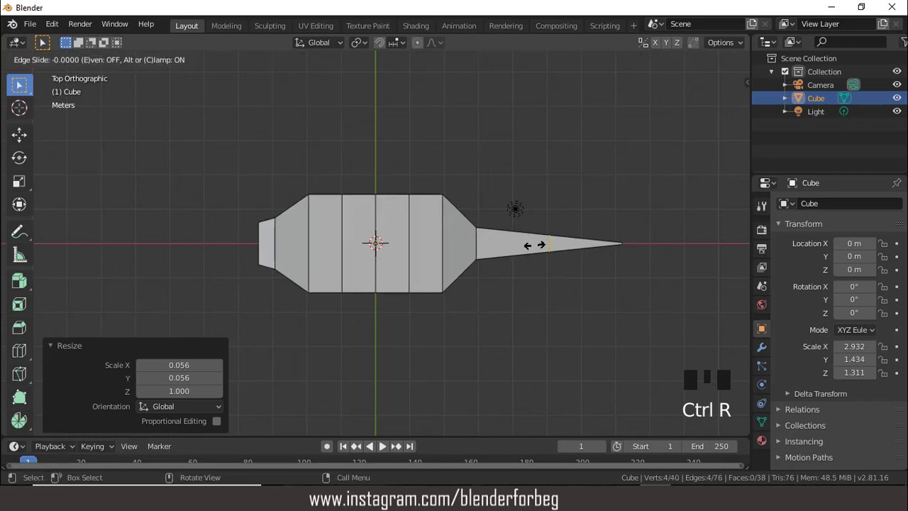
left_click(580, 249)
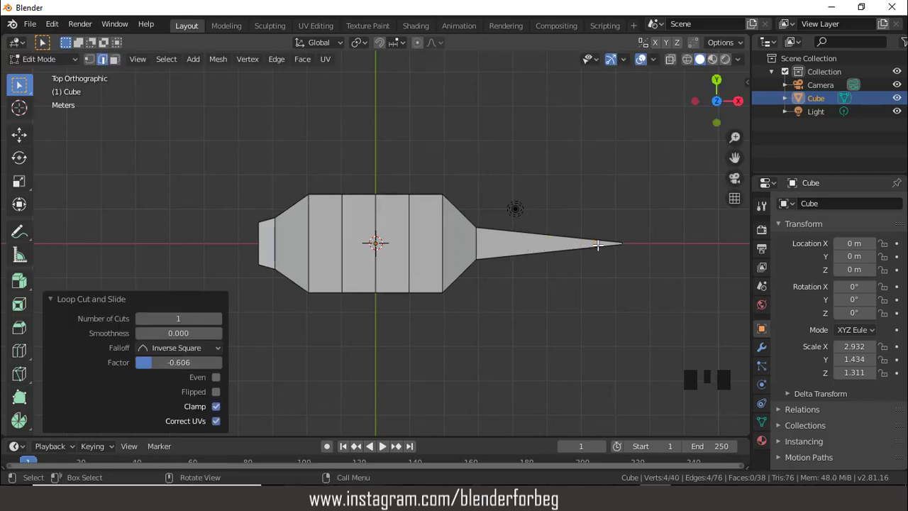
Extrude the top face of the tail's tip segment about 0.911 m upward and scale the new face to about 1.845.
left_click(113, 60)
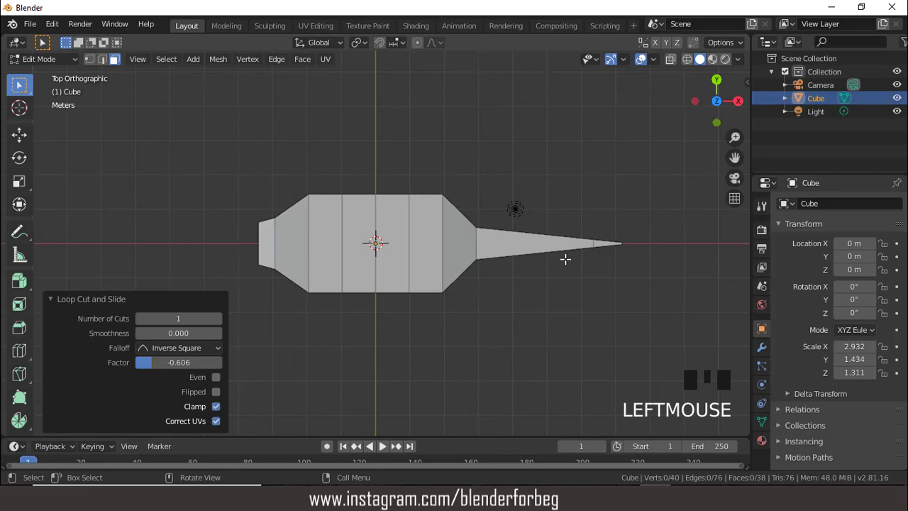
left_click(599, 242)
key("KP_1")
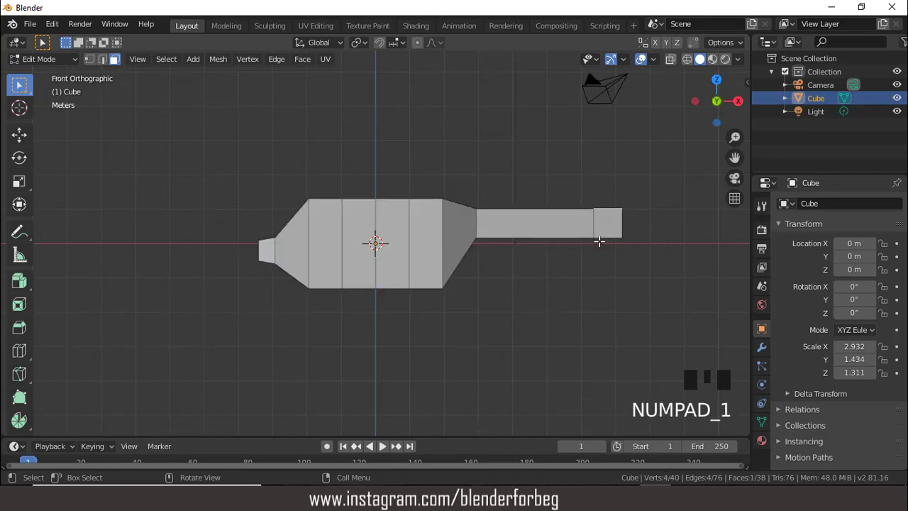
key("e")
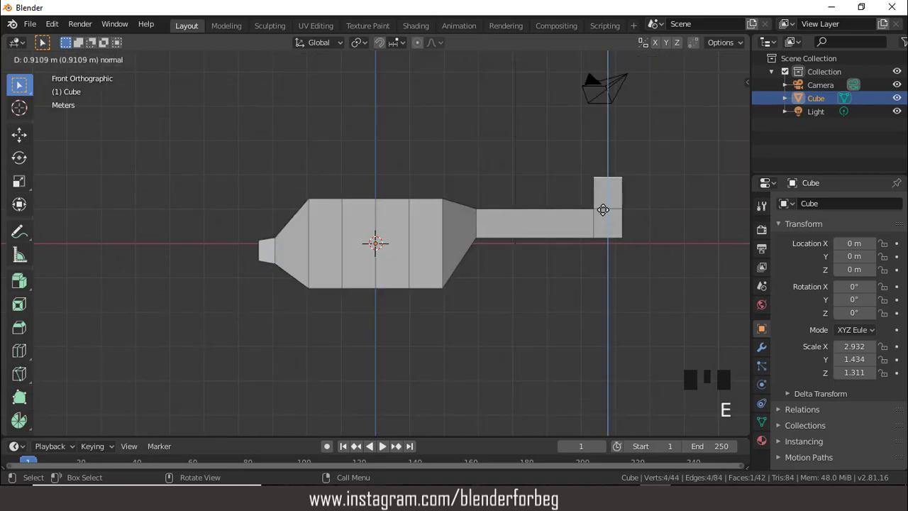
left_click(603, 209)
key("s")
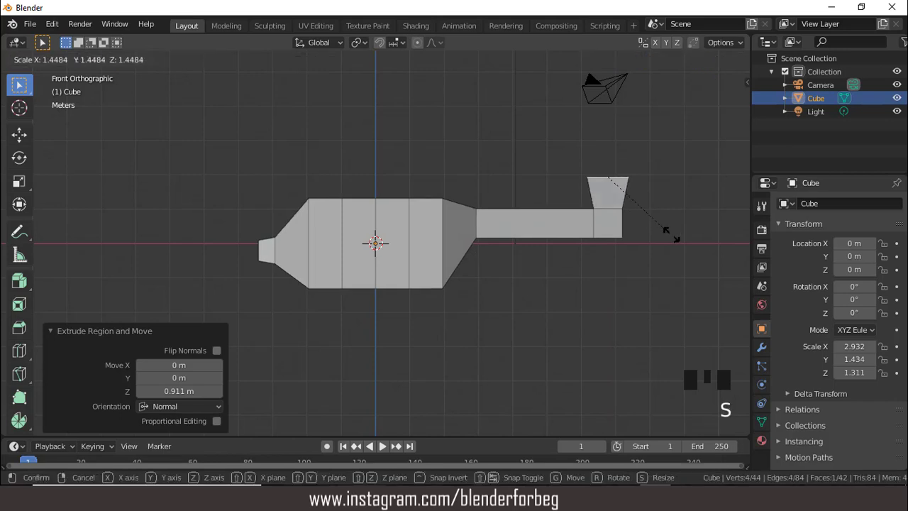
left_click(696, 240)
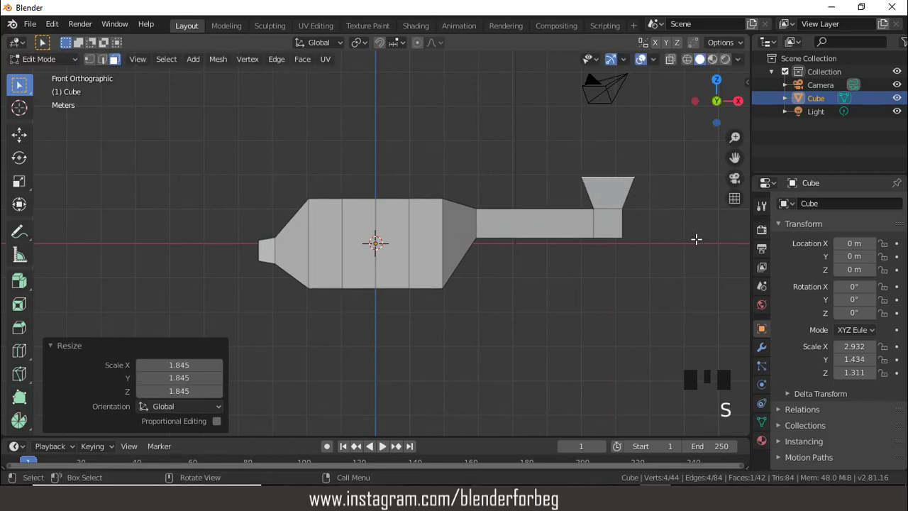
Move the front top edge of the tail fin about 0.969 m along X to slant the fin backward.
key("KP_7")
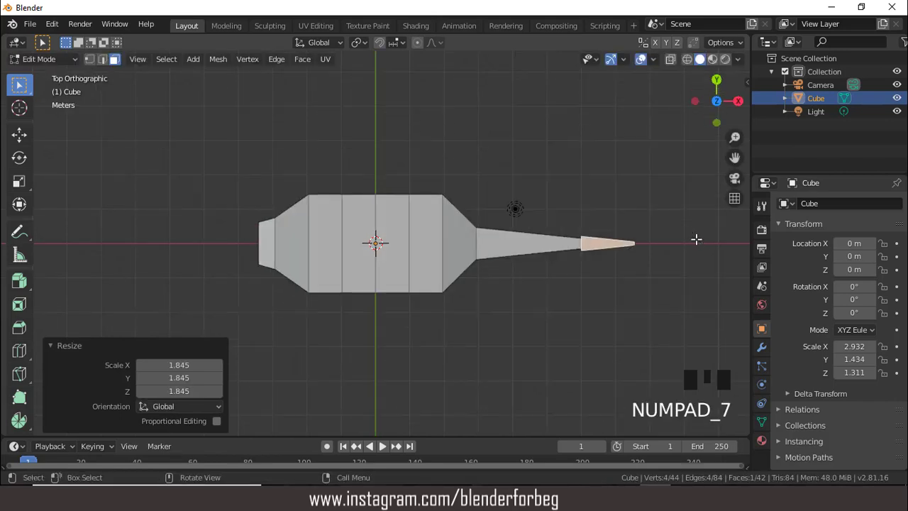
left_click(102, 59)
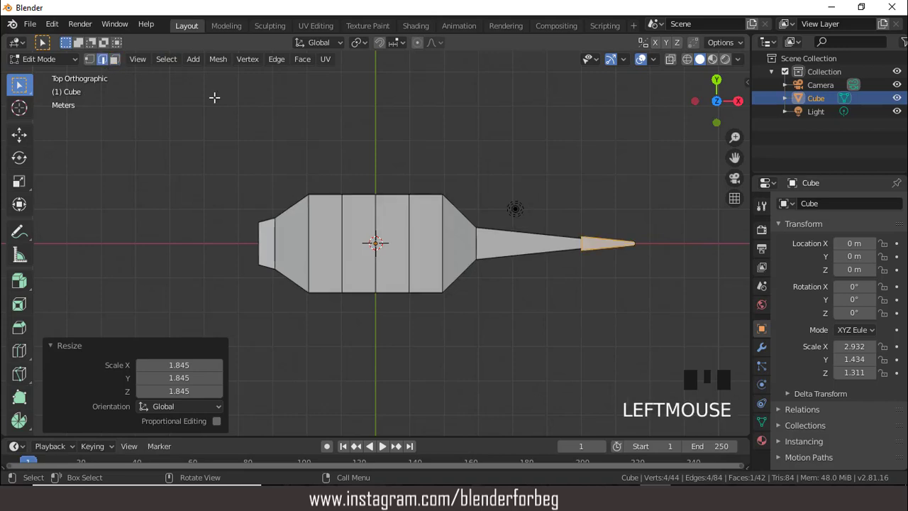
left_click(583, 245)
key("KP_1")
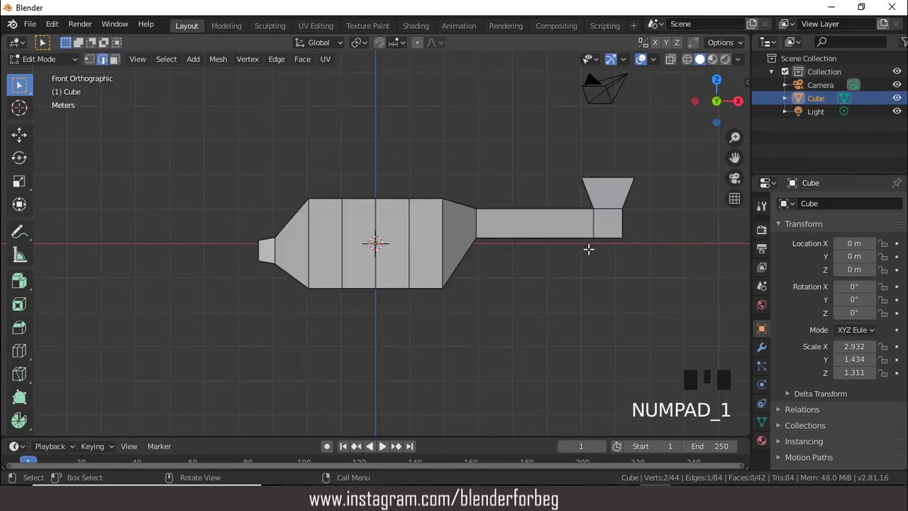
key("g")
key("x")
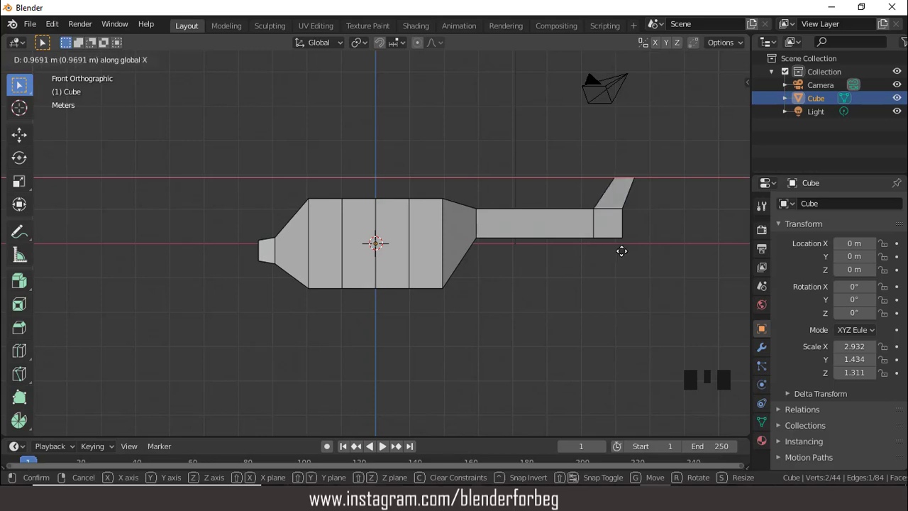
left_click(622, 250)
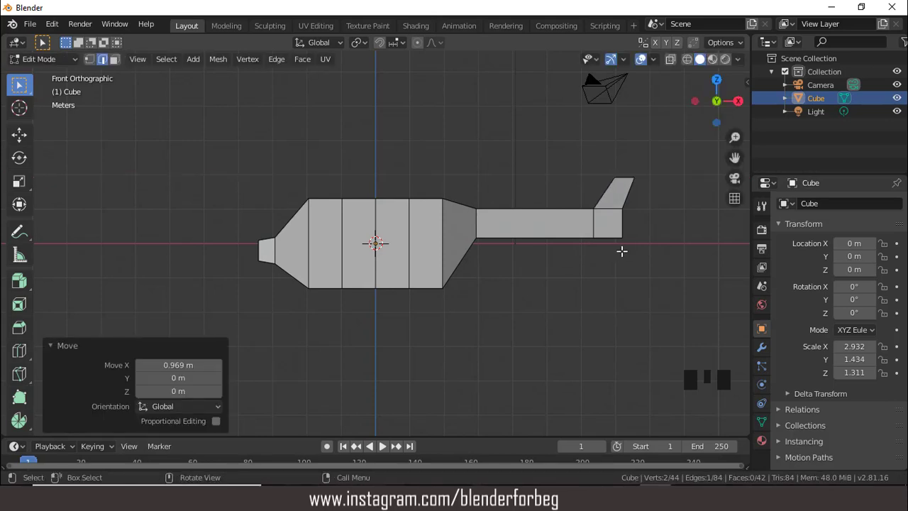
Narrow the fin's front top edge to about 0.327 along Y.
key("KP_7")
key("s")
key("y")
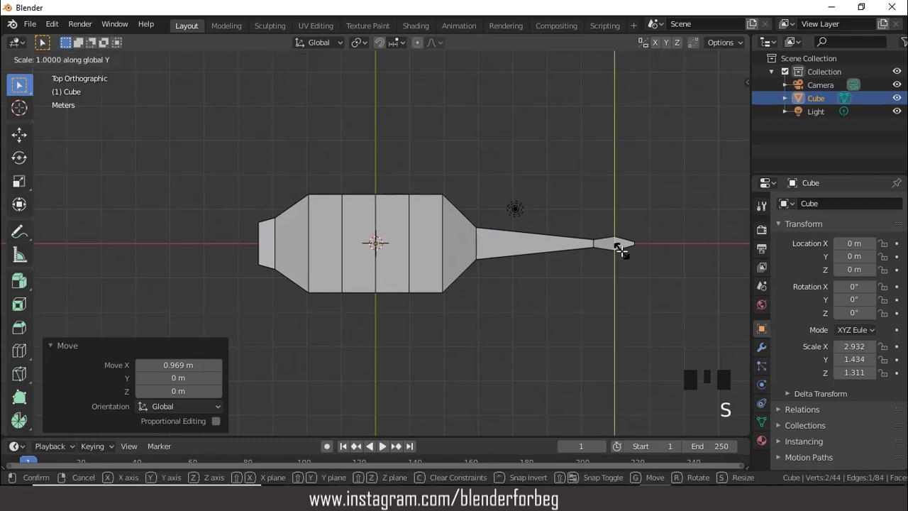
left_click(616, 247)
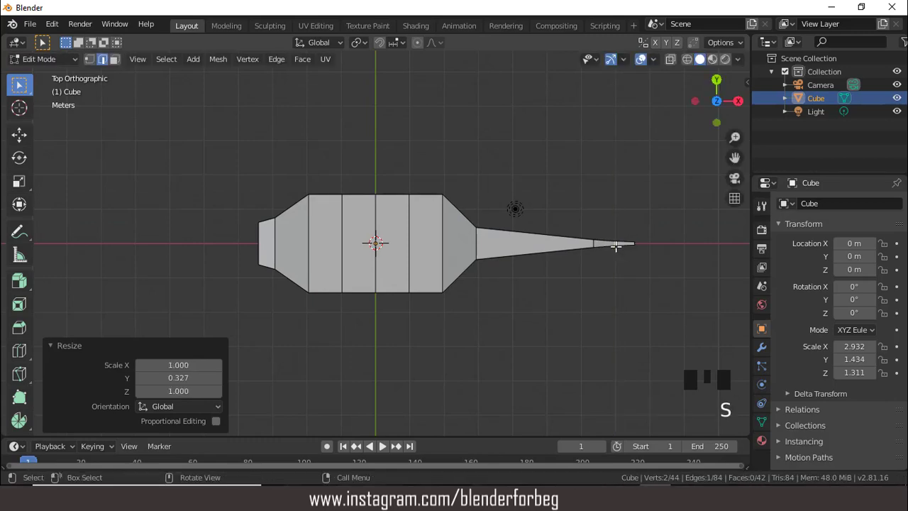
Raise the front and rear bottom edges of the tail's tip segment together about 0.368 m along Z.
middle_click_drag(608, 251, 475, 84)
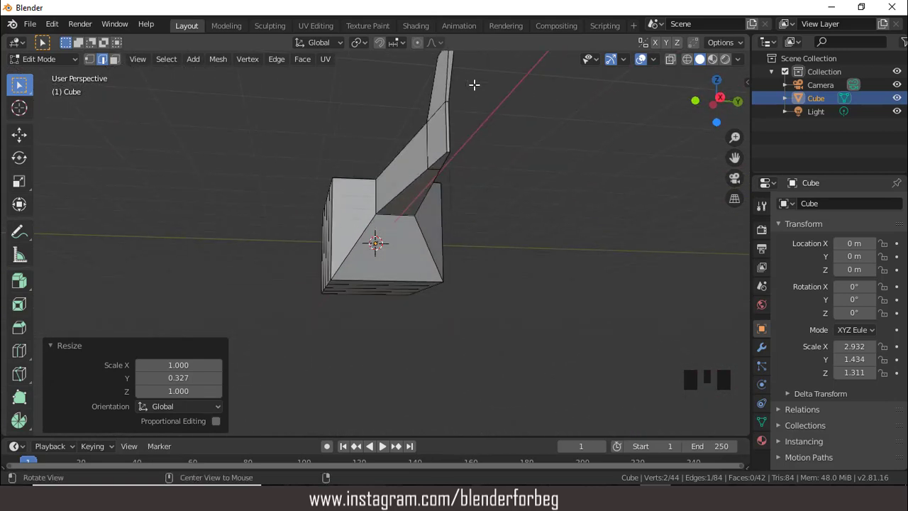
left_click(436, 170)
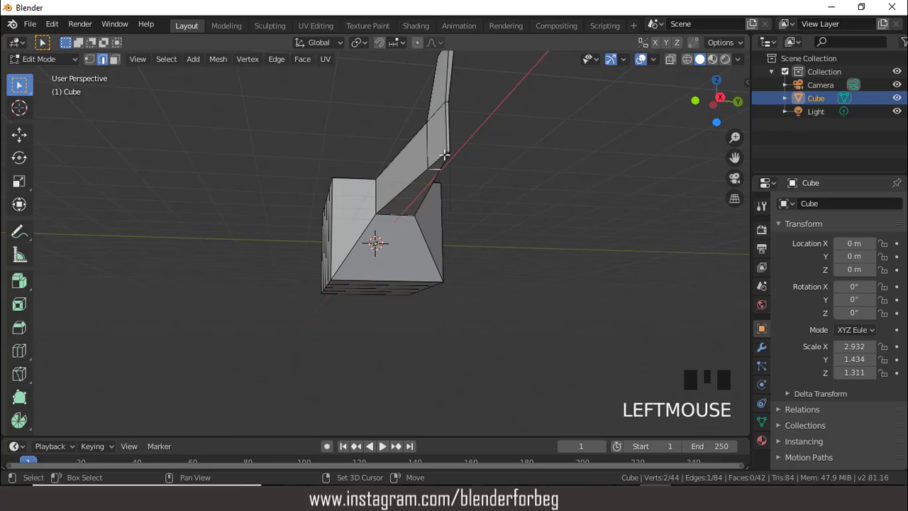
left_click(448, 151, "shift")
key("KP_3")
key("g")
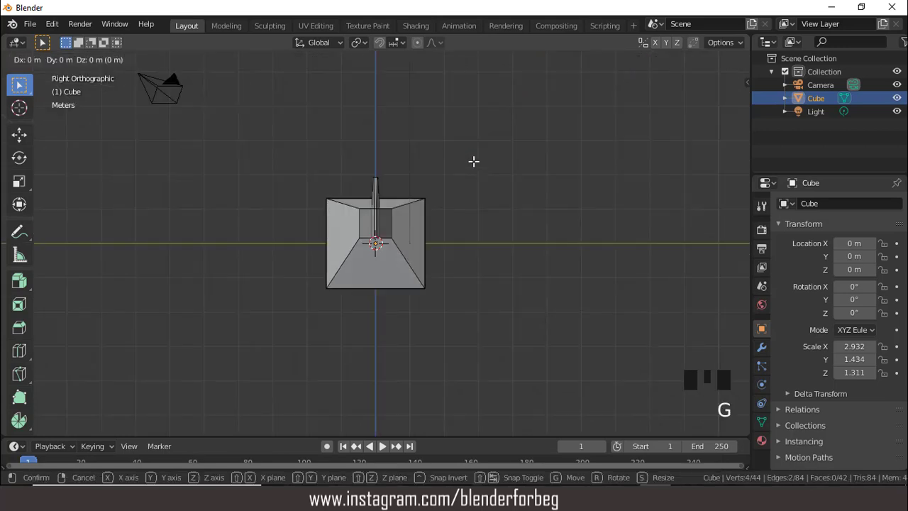
key("z")
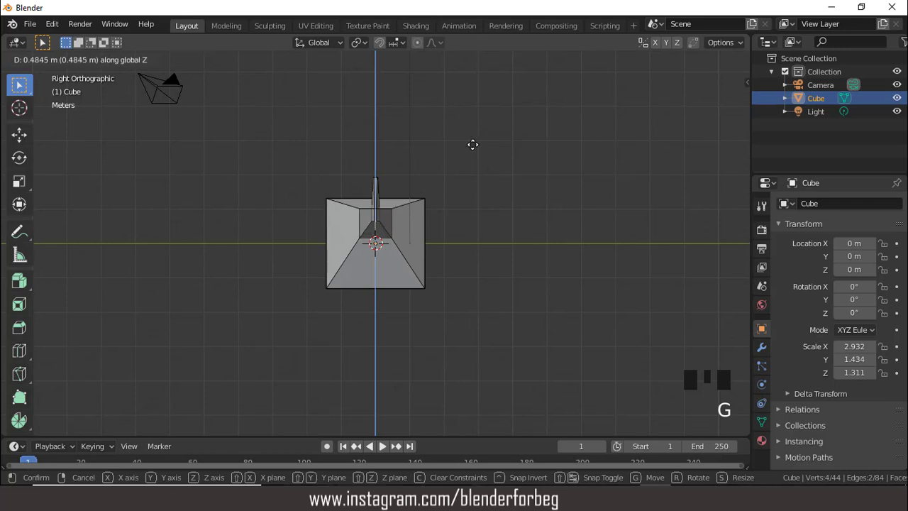
left_click(474, 149)
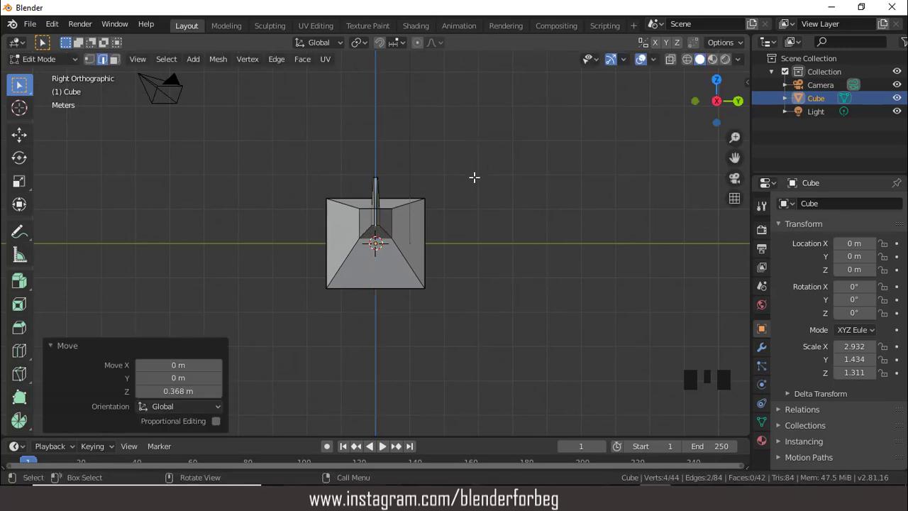
Raise only the rearmost bottom edge of the tail tip about 0.245 m along Z.
key("KP_1")
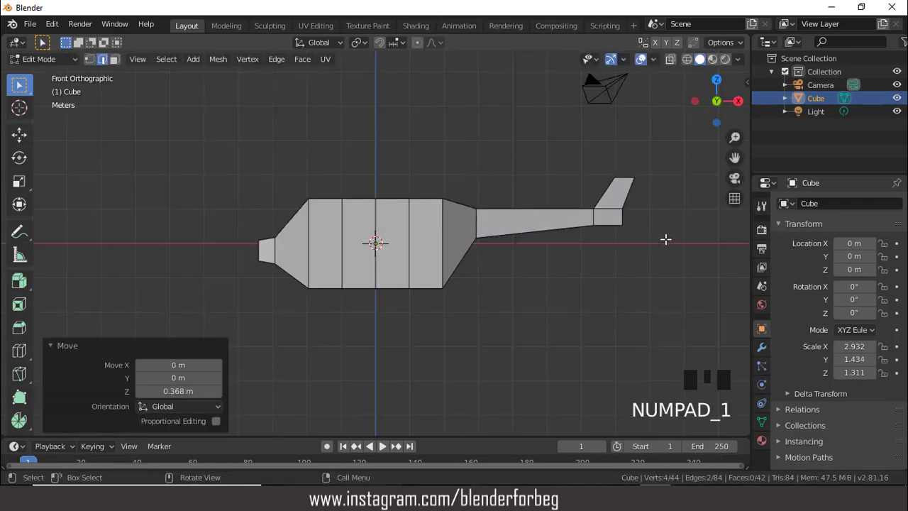
middle_click_drag(666, 239, 459, 247)
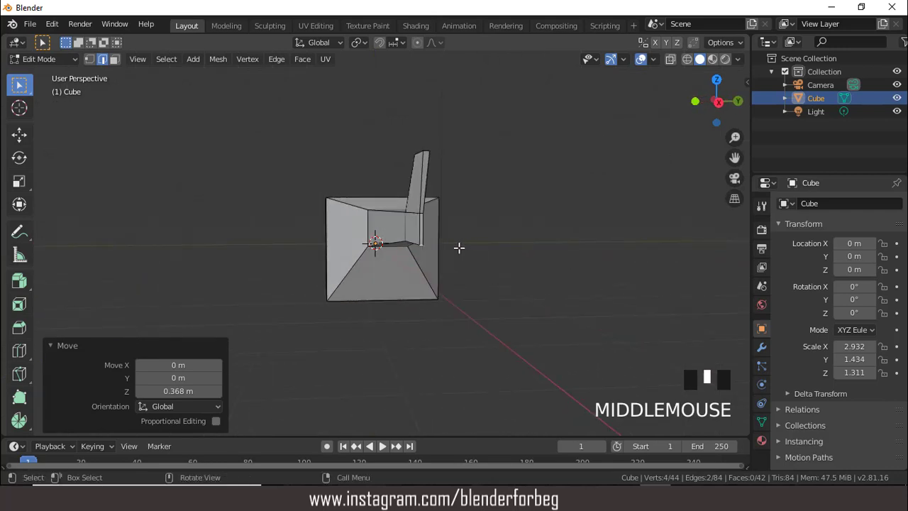
left_click(421, 244)
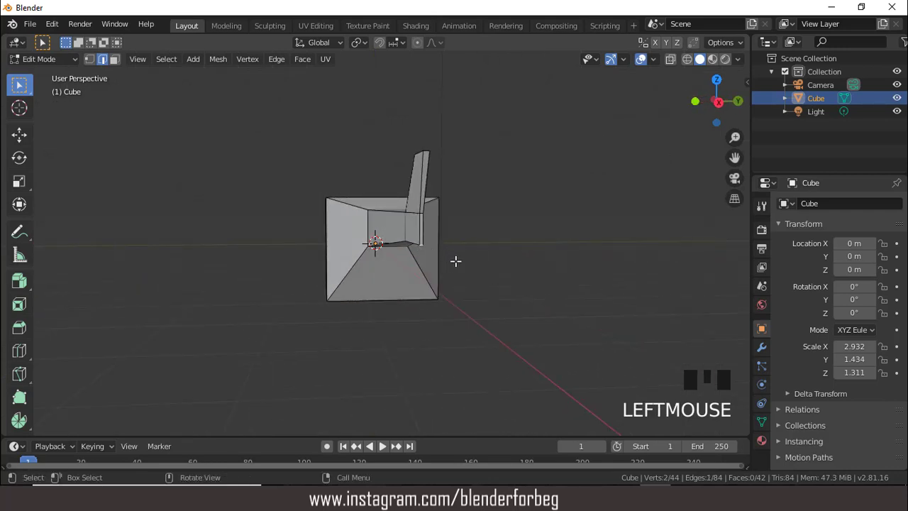
key("g")
key("z")
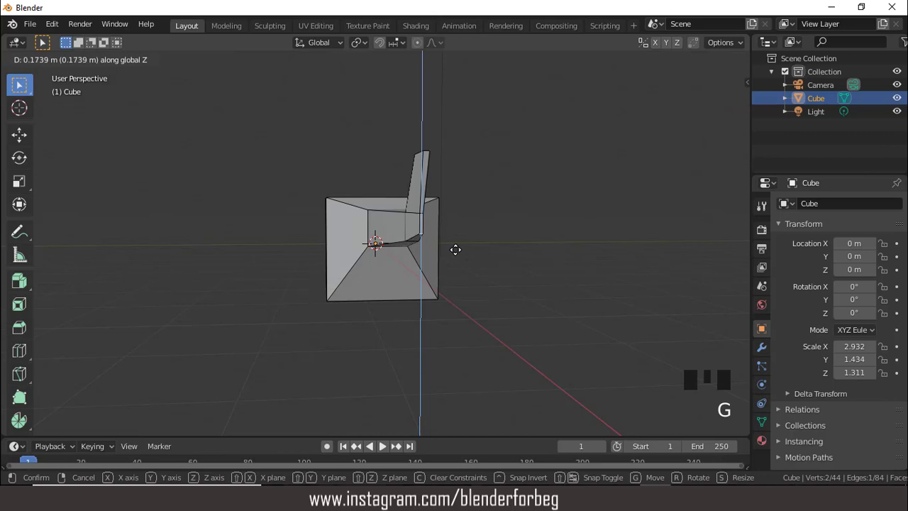
left_click(457, 245)
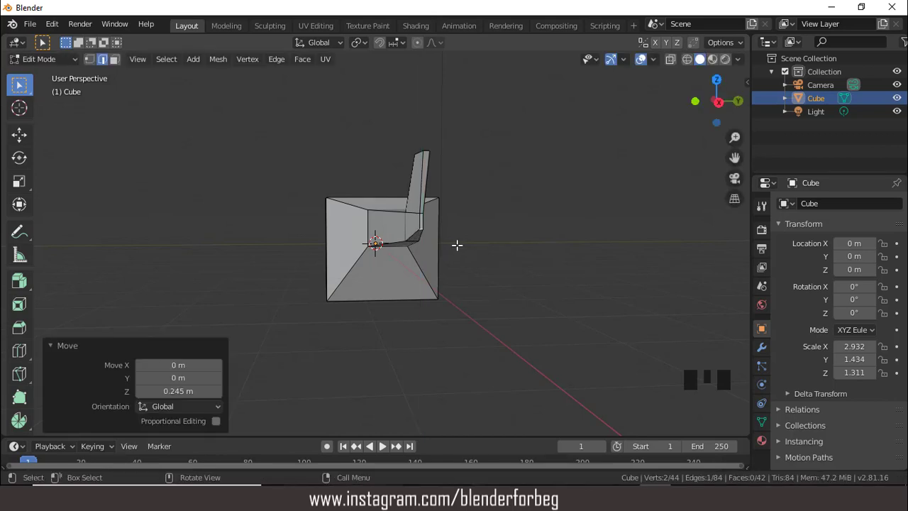
Extrude the bottom face of the tail's tip segment about 0.296 m and scale the new face to about 0.370.
key("KP_1")
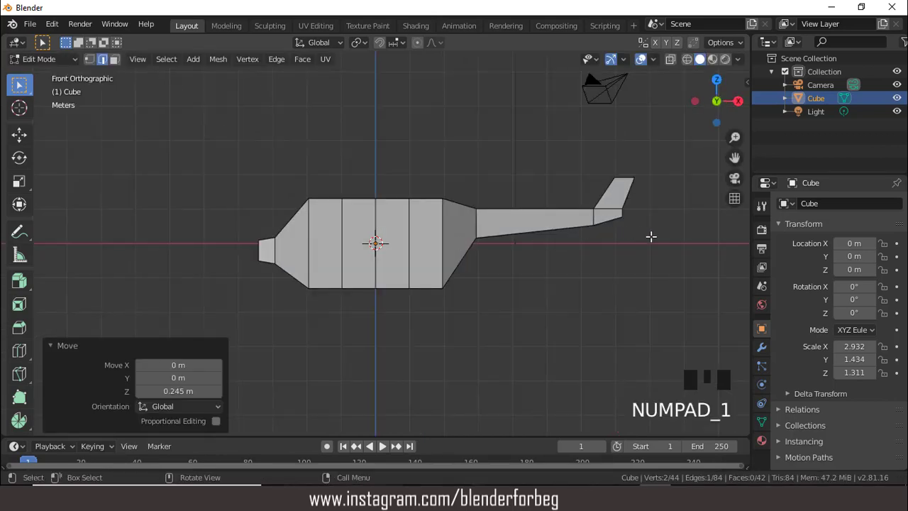
middle_click_drag(651, 236, 489, 213)
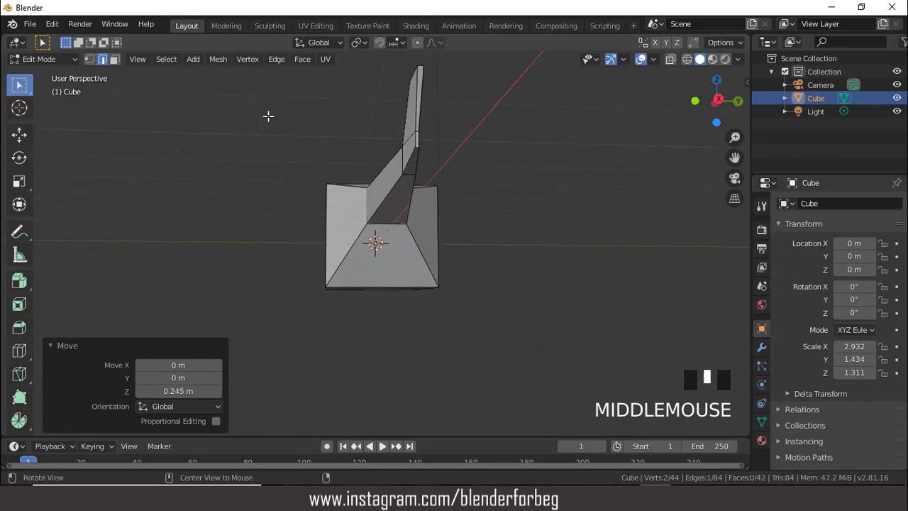
left_click(114, 59)
left_click(415, 163)
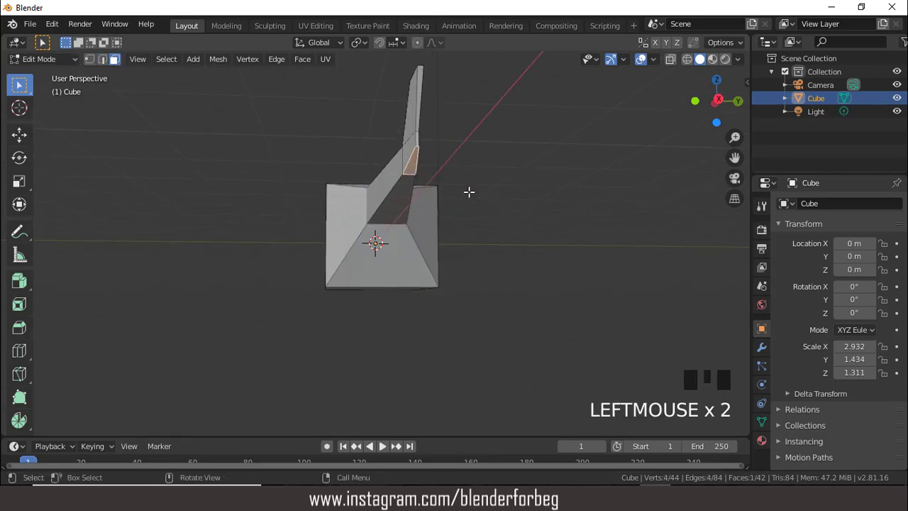
key("KP_1")
key("e")
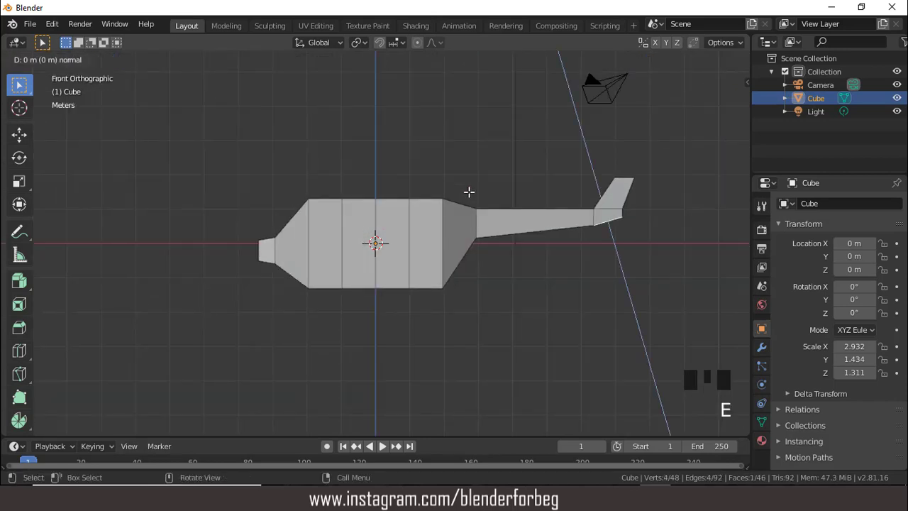
left_click(475, 200)
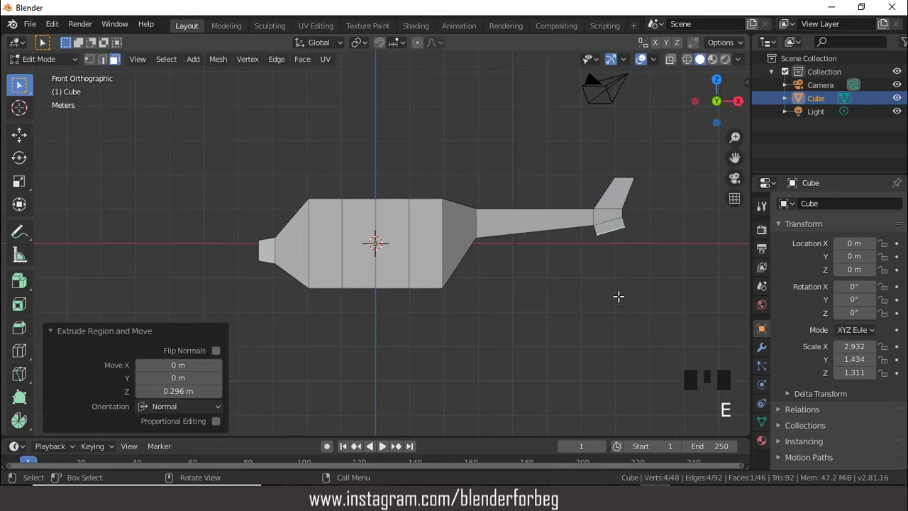
key("s")
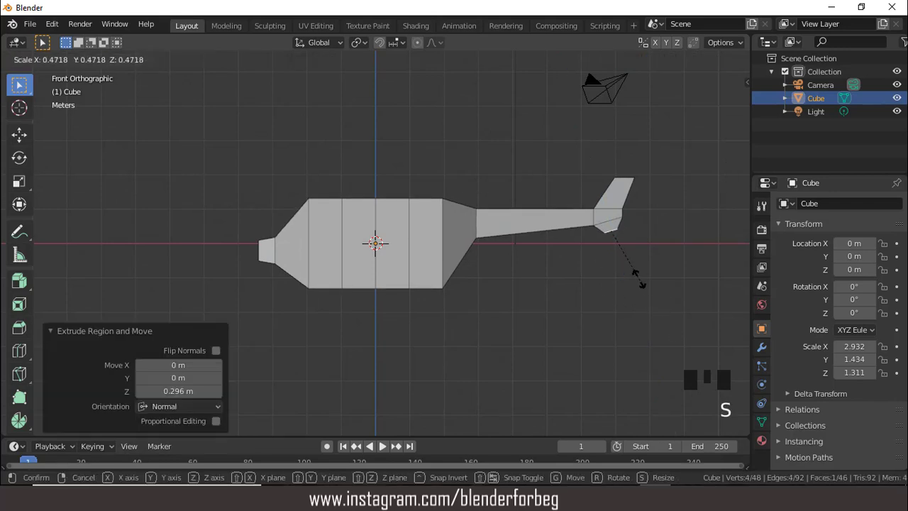
left_click(635, 269)
Inset the four top faces of the main body together with a thickness of about 0.135 m.
middle_click_drag(643, 269, 547, 255)
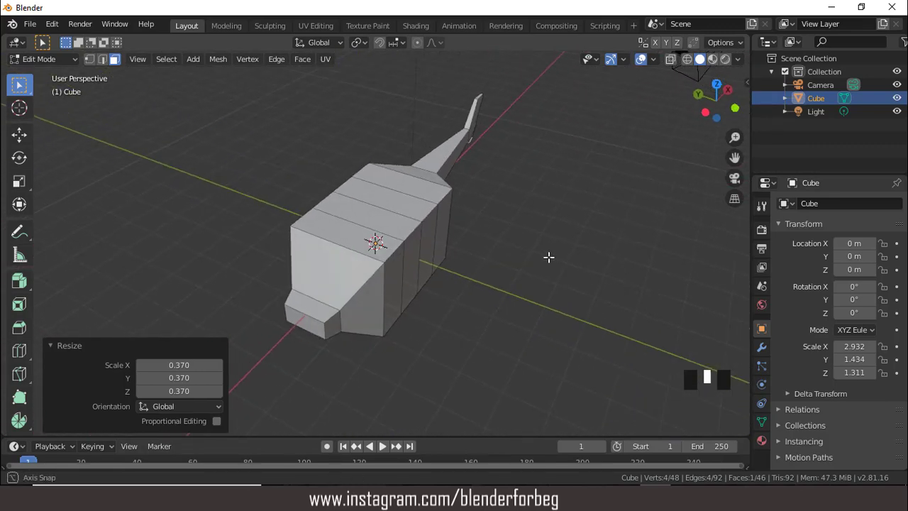
left_click(366, 213)
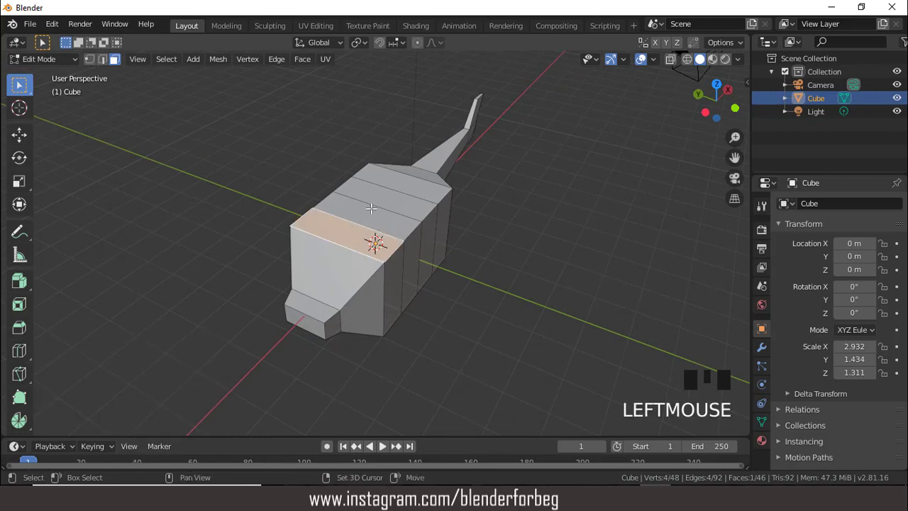
left_click(371, 208, "shift")
left_click(390, 195, "shift")
left_click(402, 180, "shift")
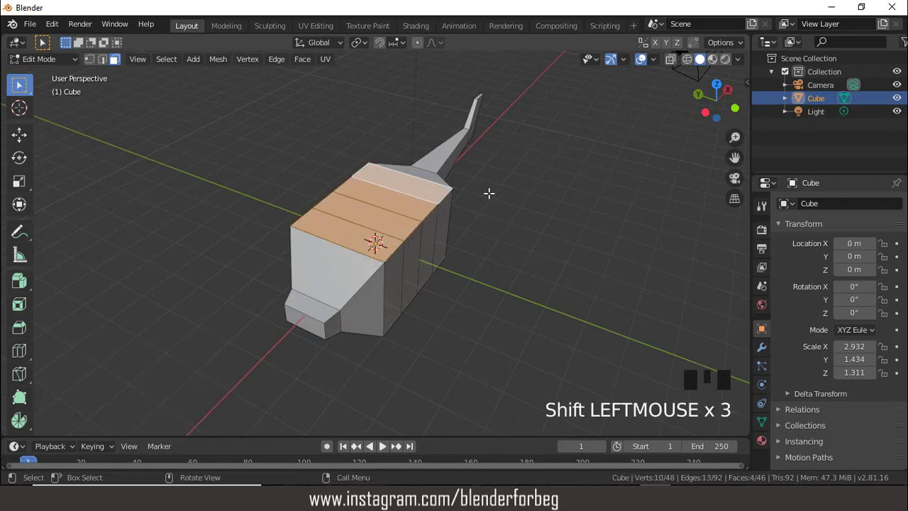
key("KP_7")
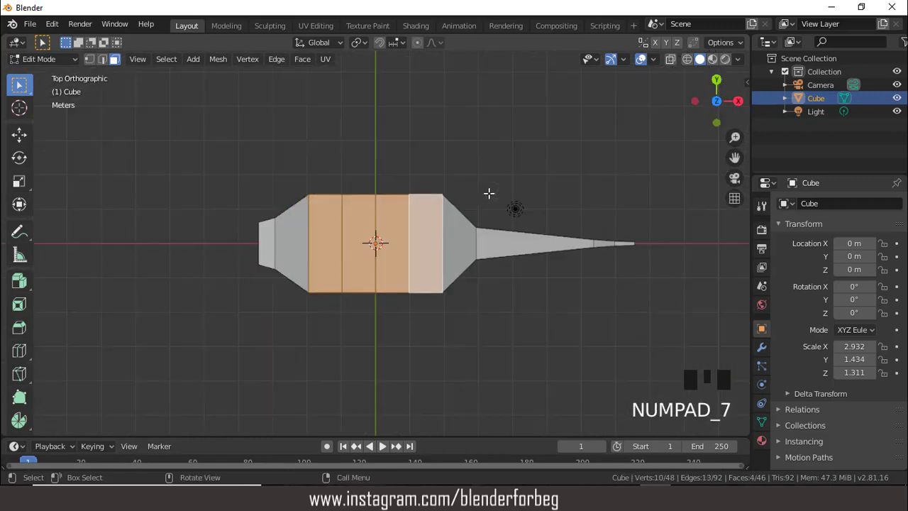
key("i")
left_click(541, 327)
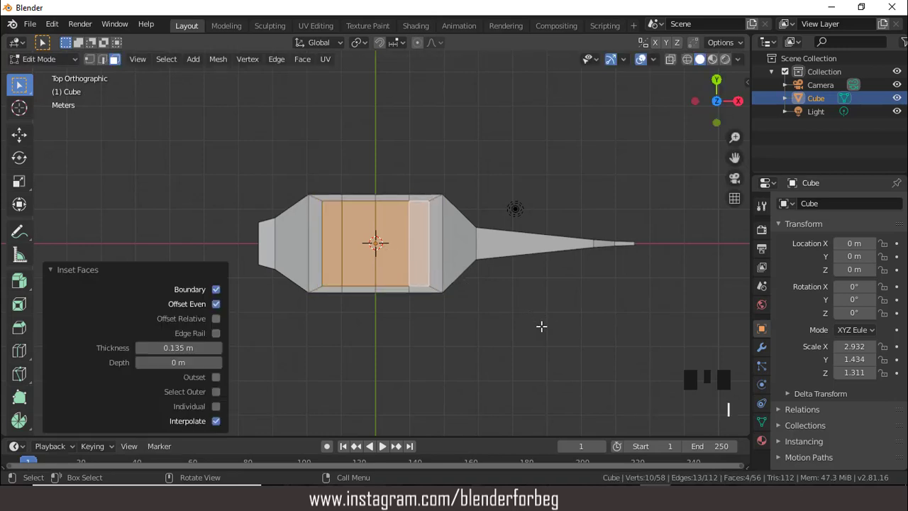
Scale the inset roof faces to about 0.299 along Y to form a narrow central strip.
key("s")
key("y")
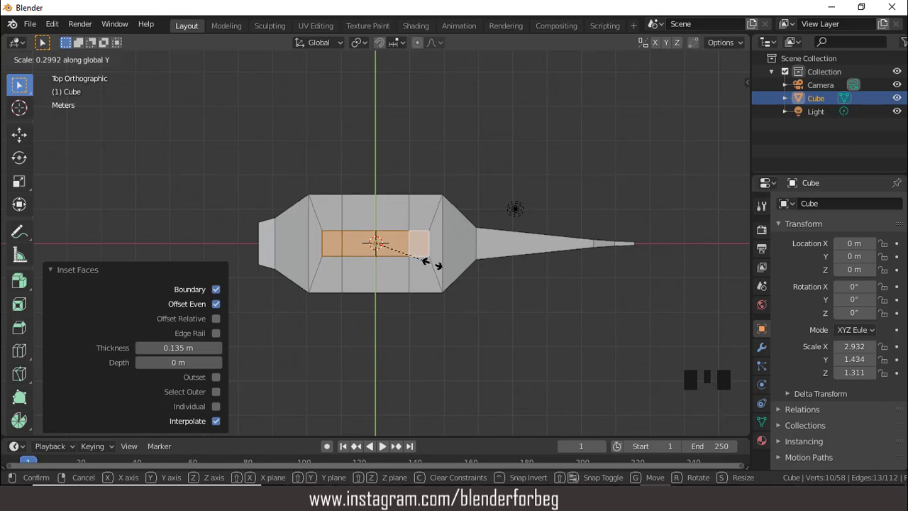
left_click(432, 263)
key("KP_1")
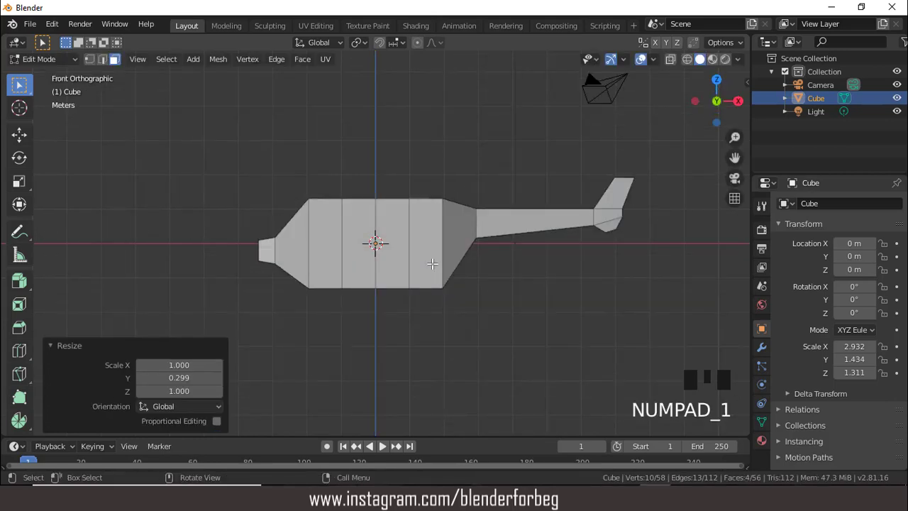
Extrude the narrow roof strip upward about 0.426 m and scale its top faces to about 0.517.
key("e")
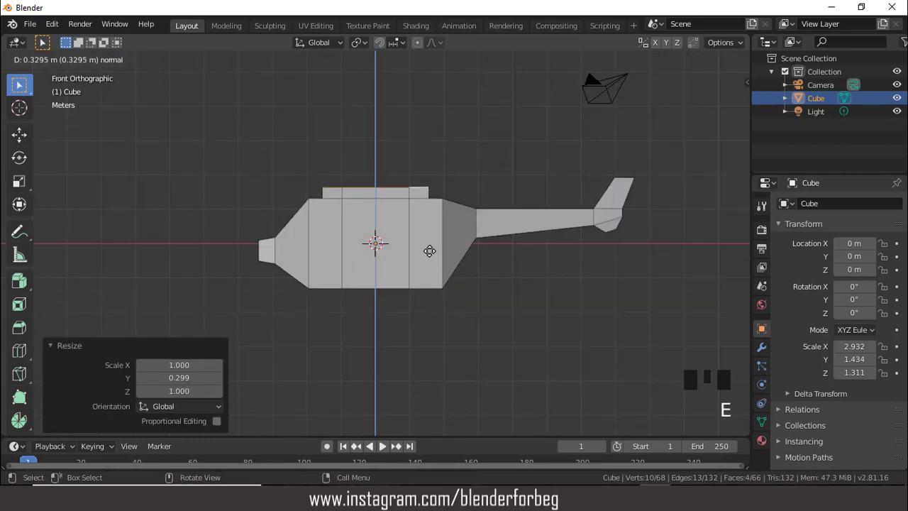
left_click(429, 249)
key("s")
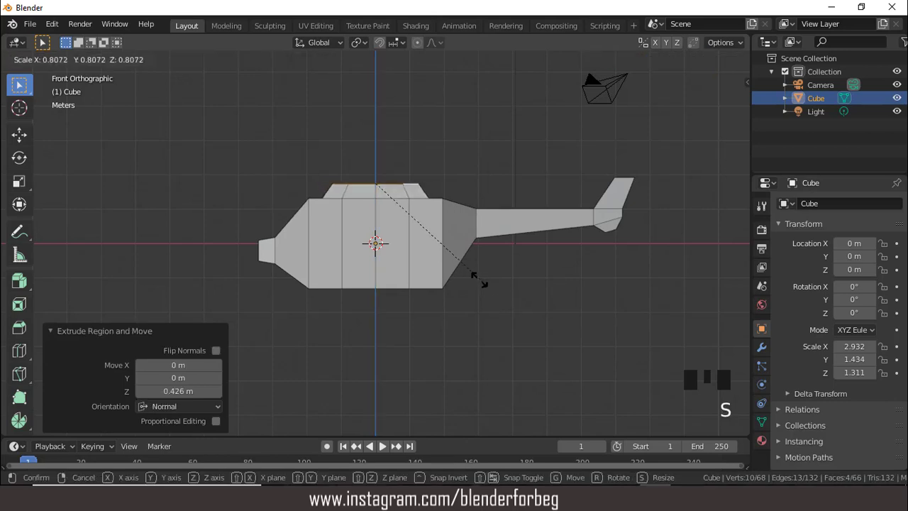
left_click(435, 249)
Add three evenly spaced horizontal loop cuts along the side of the body, from nose to tail.
middle_click_drag(438, 221, 419, 260)
key("ctrl+r")
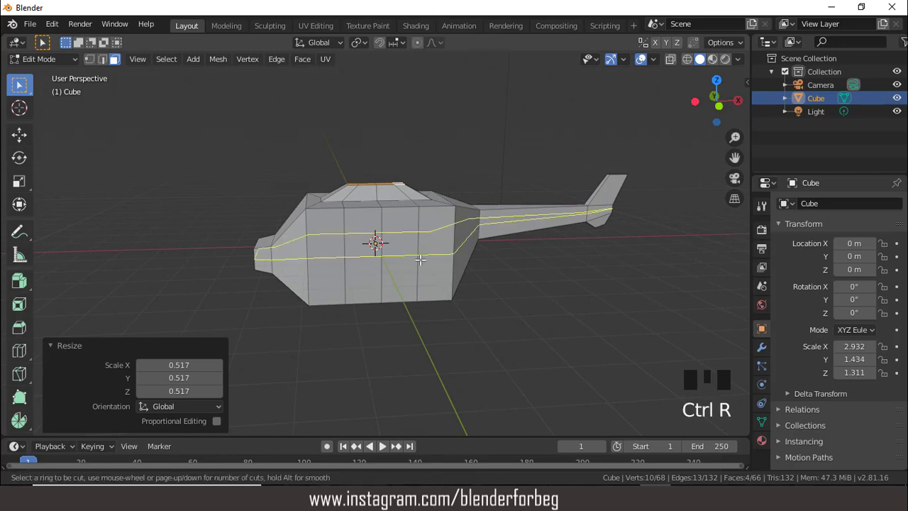
left_click(419, 260)
right_click(420, 260)
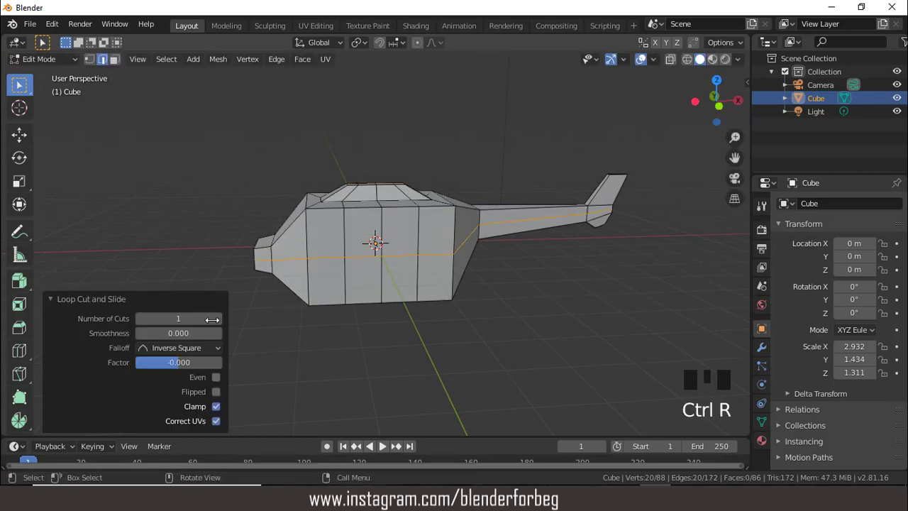
left_click(219, 318)
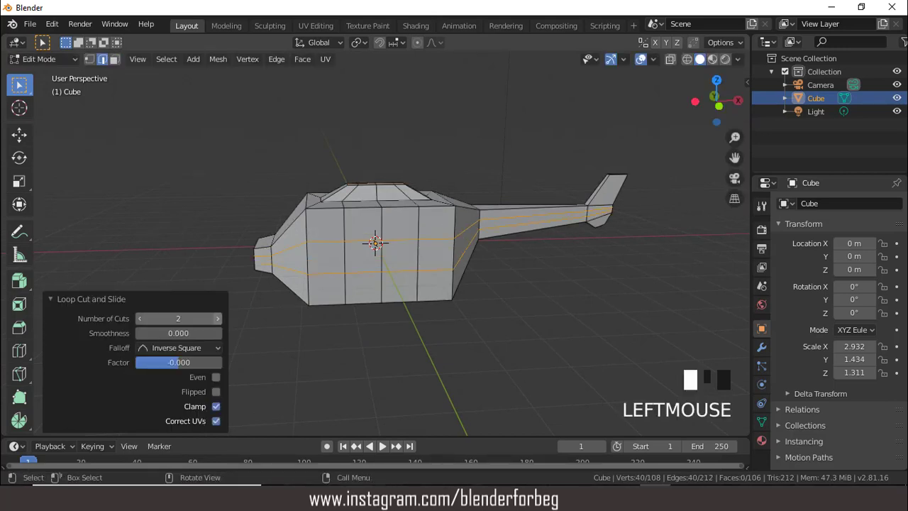
left_click(218, 319)
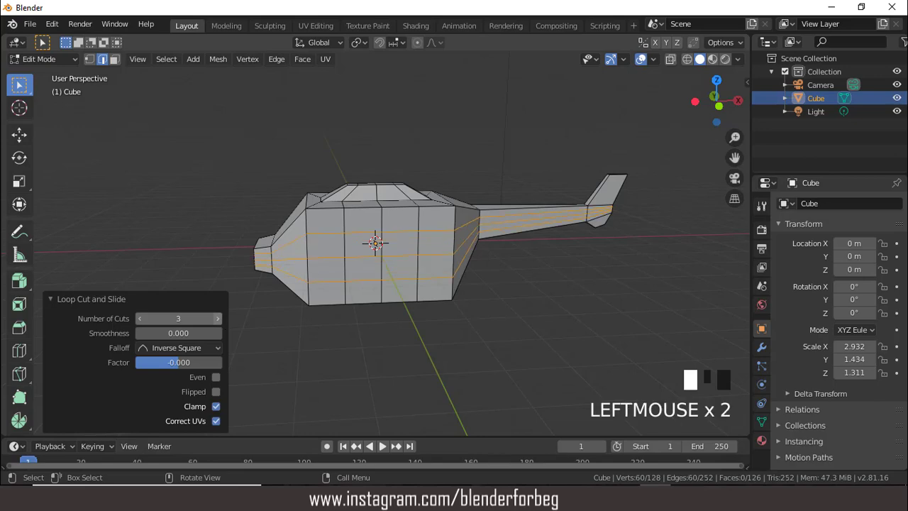
Lower the three horizontal edge loops together about 0.079 m along Z.
mouse_move(330, 216)
middle_mouse_down()
mouse_move(391, 245)
mouse_move(442, 245)
mouse_move(416, 213)
mouse_move(334, 203)
middle_mouse_up()
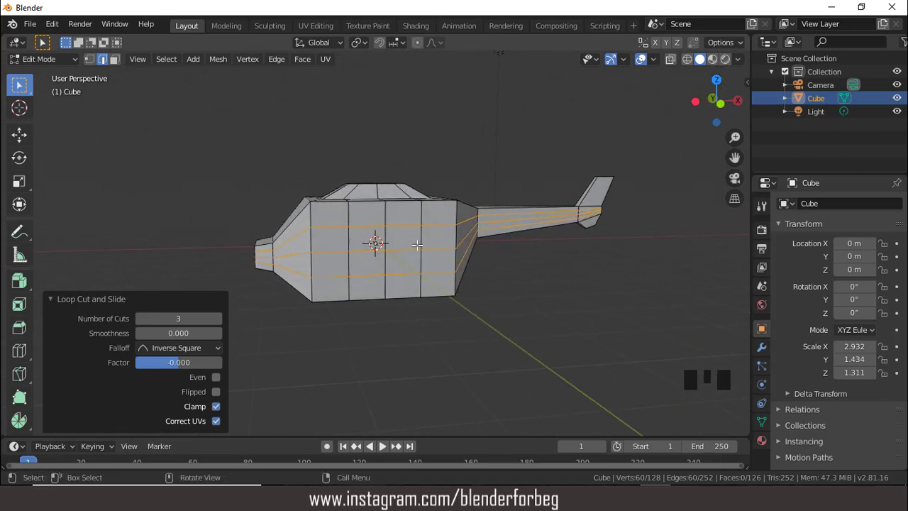
key("g")
key("z")
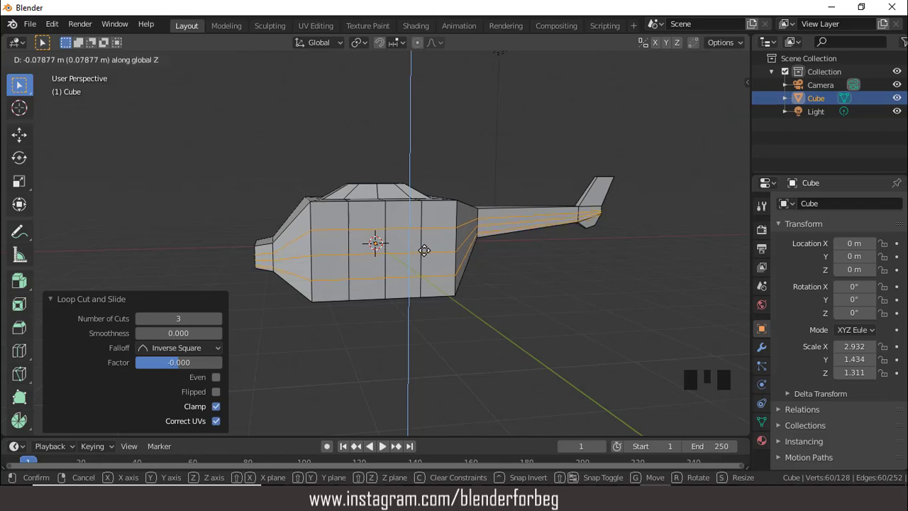
left_click(424, 250)
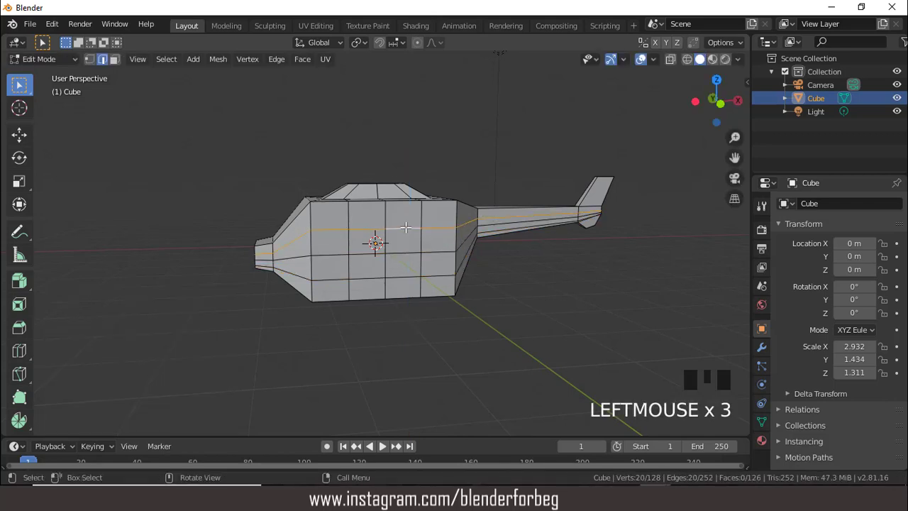
Lower only the uppermost horizontal edge loop about 0.098 m along Z.
key("g")
key("z")
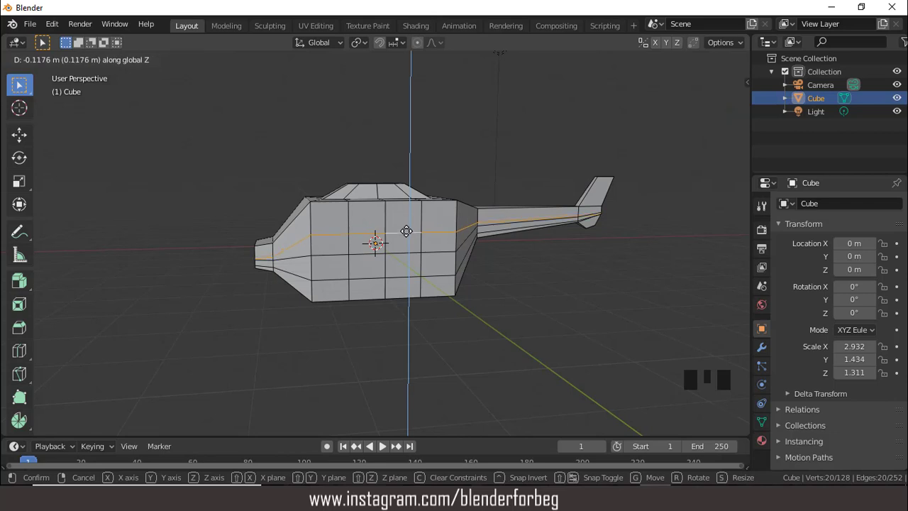
left_click(406, 230)
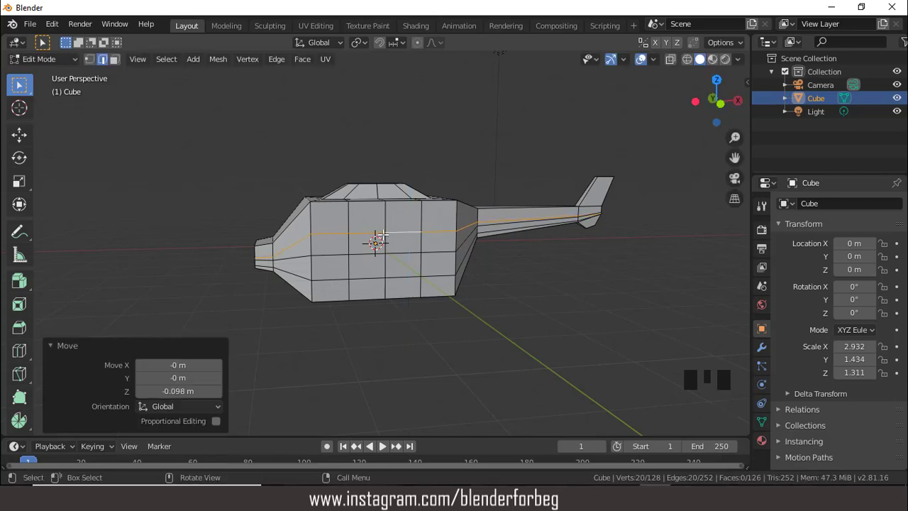
Connect the nose's upper rear vertex to the upper loop vertex on the body's front corner with a new edge.
left_click(89, 59)
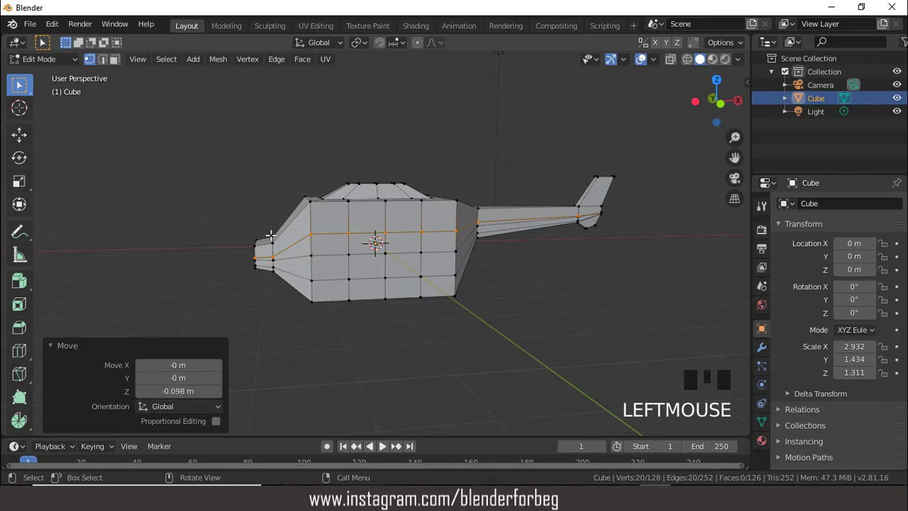
left_click_drag(734, 139, 278, 216)
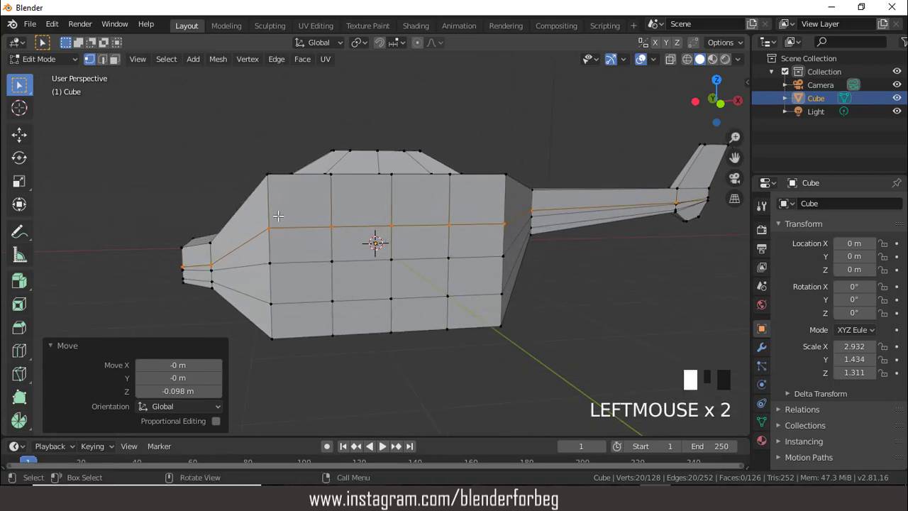
left_click(221, 240)
left_click(269, 229, "shift")
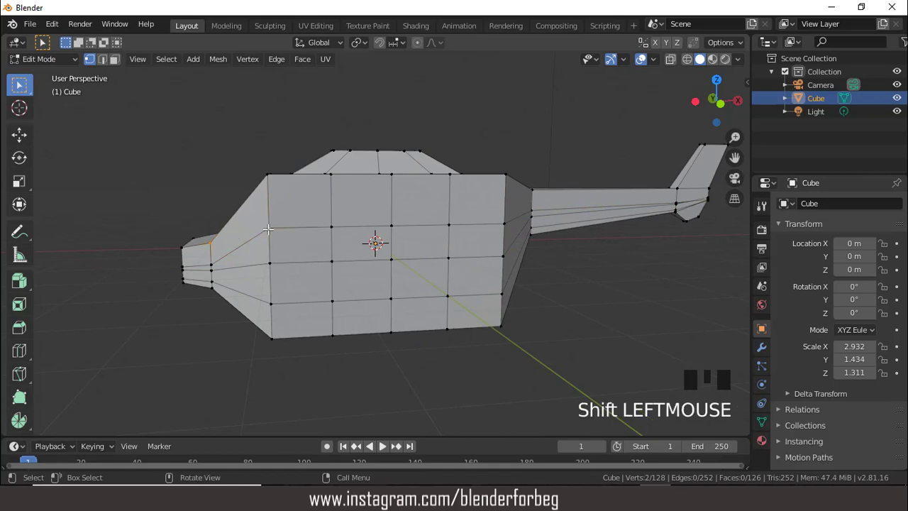
key("j")
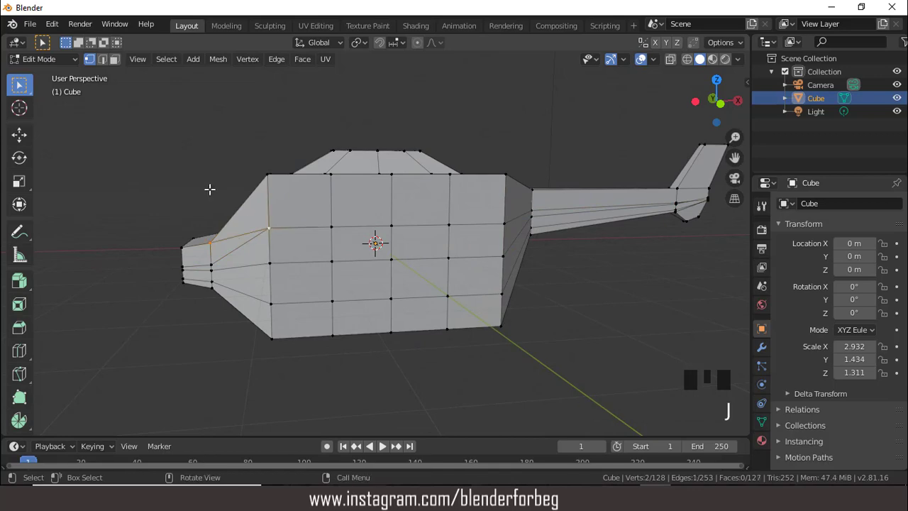
Connect the matching nose and body corner vertices with an edge on the opposite side of the helicopter.
middle_click_drag(210, 189, 432, 196)
left_click(411, 242)
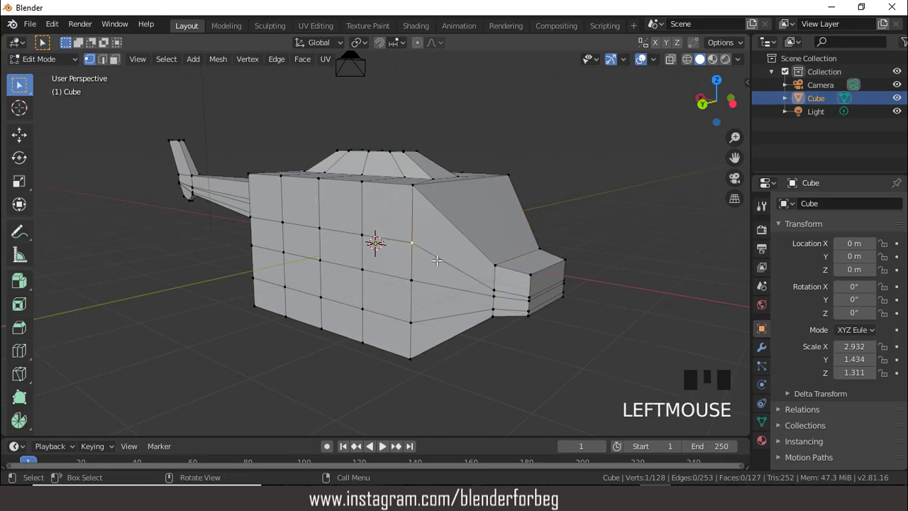
left_click(495, 266, "shift")
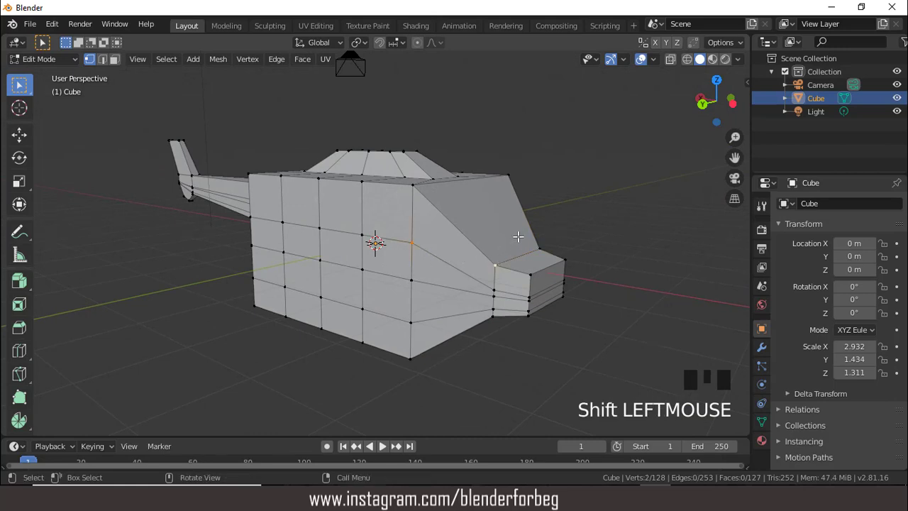
key("j")
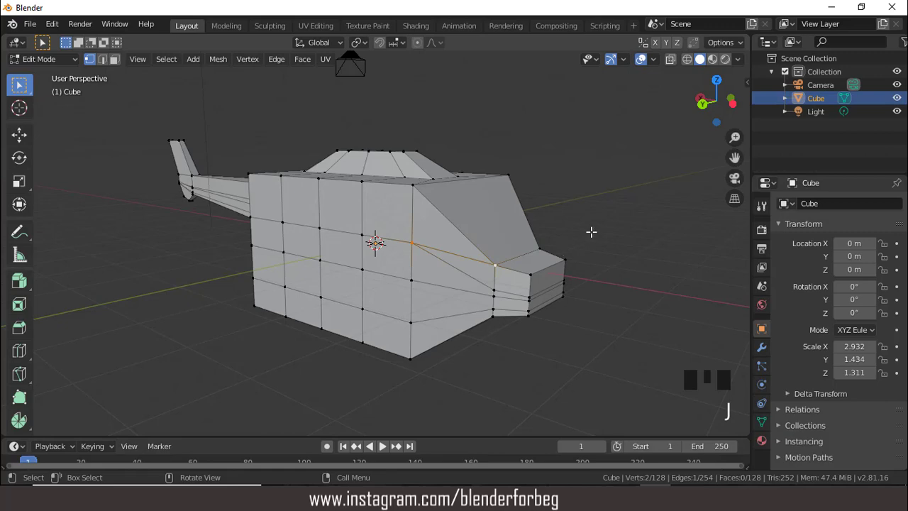
middle_click_drag(591, 232, 420, 233)
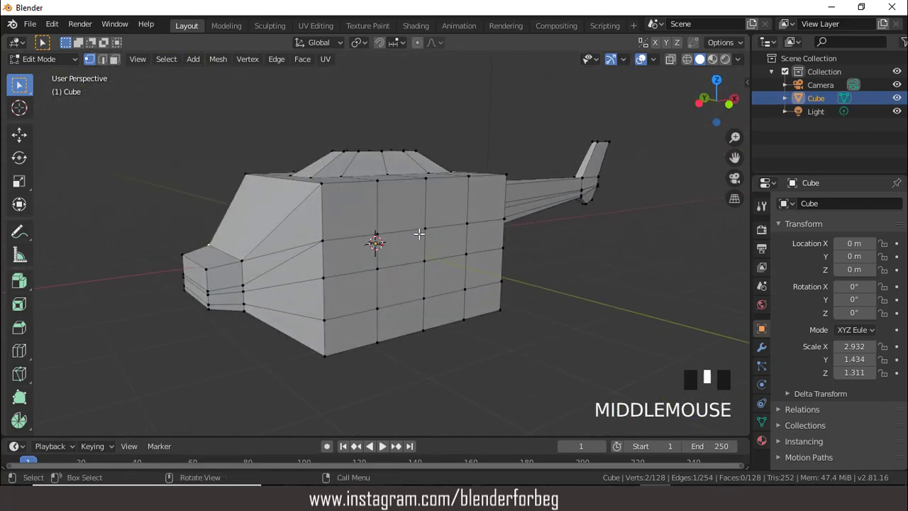
Add a separate 2 m cube in Object Mode and scale it to about 0.215.
key("Tab")
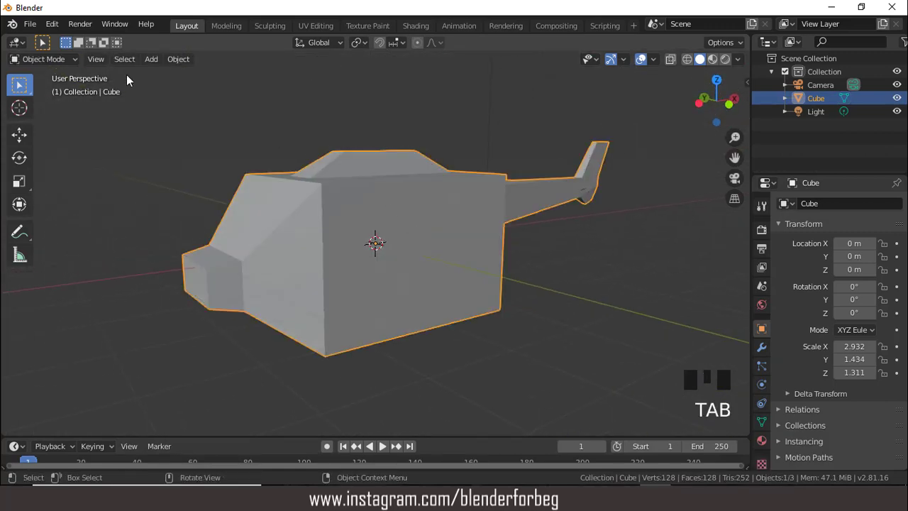
left_click(151, 60)
mouse_move(170, 74)
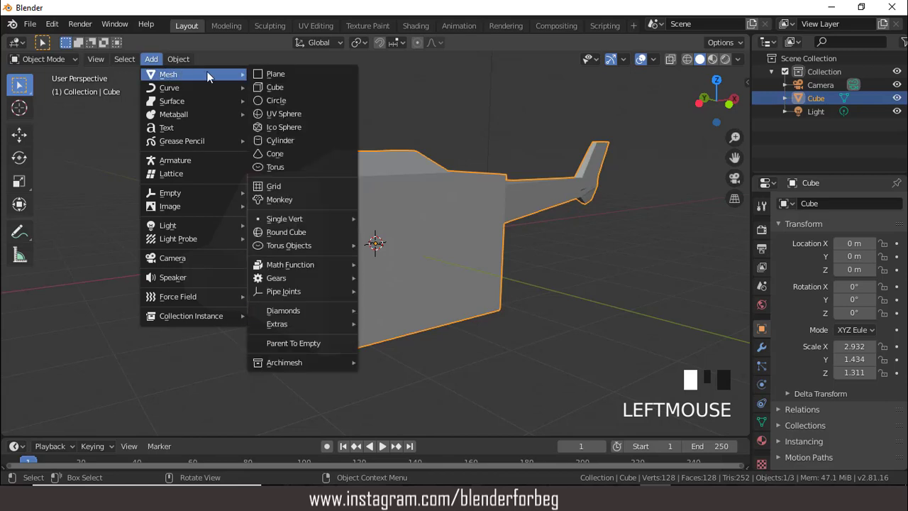
left_click(275, 87)
key("KP_1")
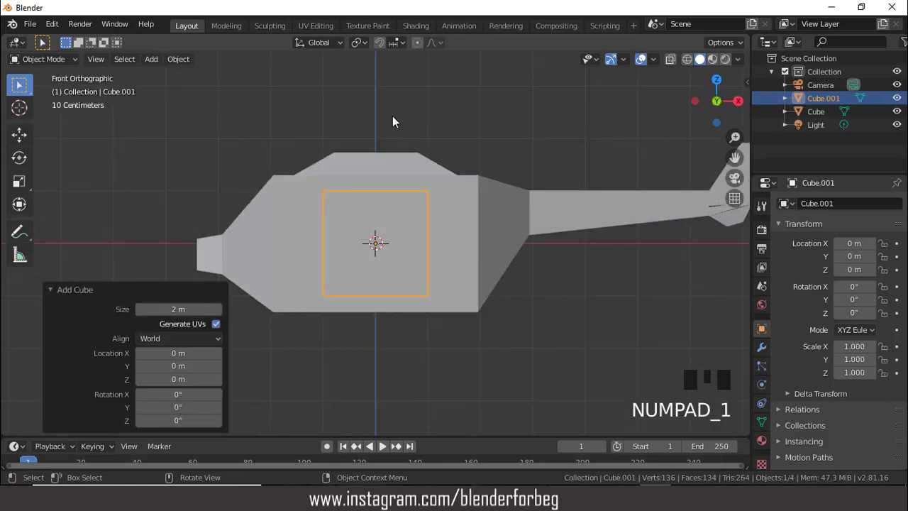
key("s")
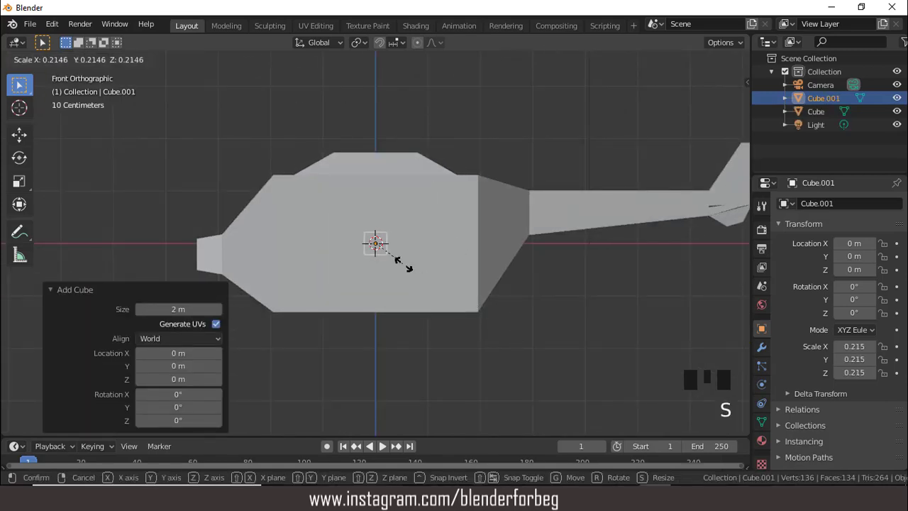
left_click(406, 266)
Lower the small cube about 1.88 m along Z below the body and scale it further to about 0.202.
key("g")
key("z")
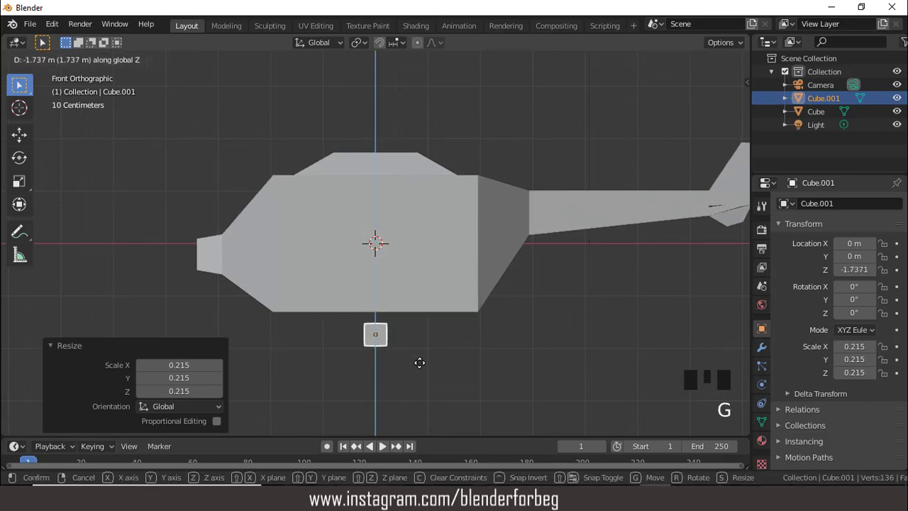
left_click(421, 366)
key("s")
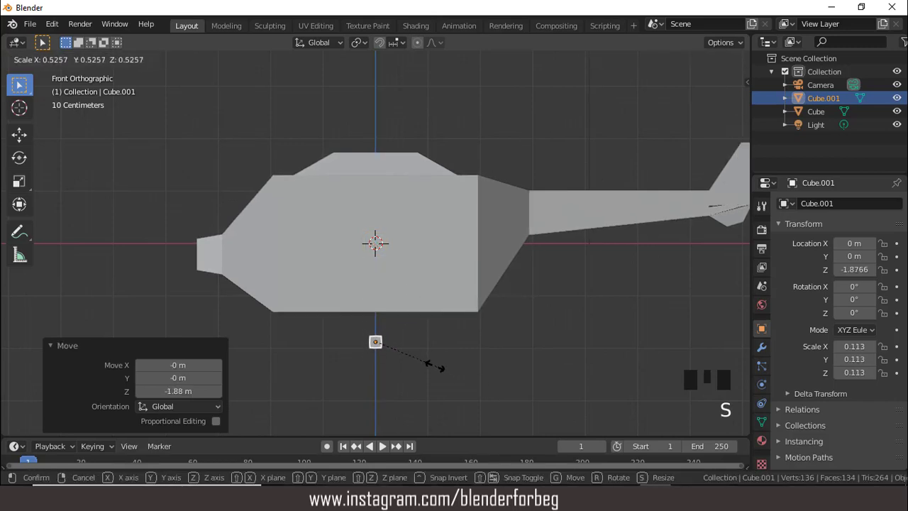
left_click(399, 349)
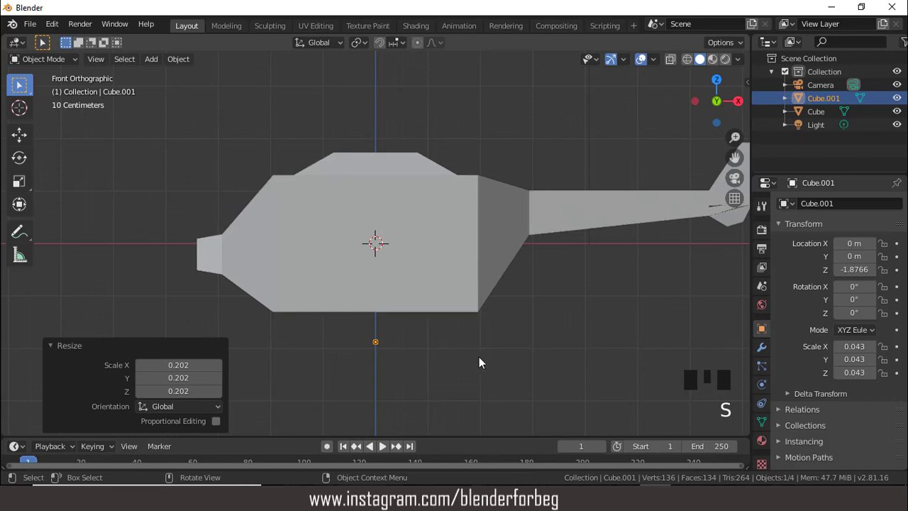
Stretch the tiny cube along X by about 51.732 into a thin skid bar and shift it about -0.114 m along X.
key("s")
key("x")
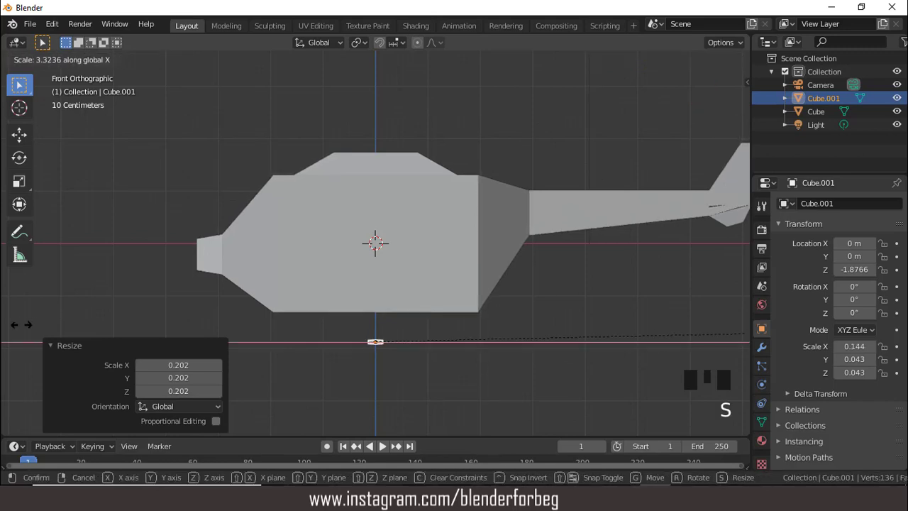
left_click(14, 324)
left_click_drag(173, 362, 229, 359)
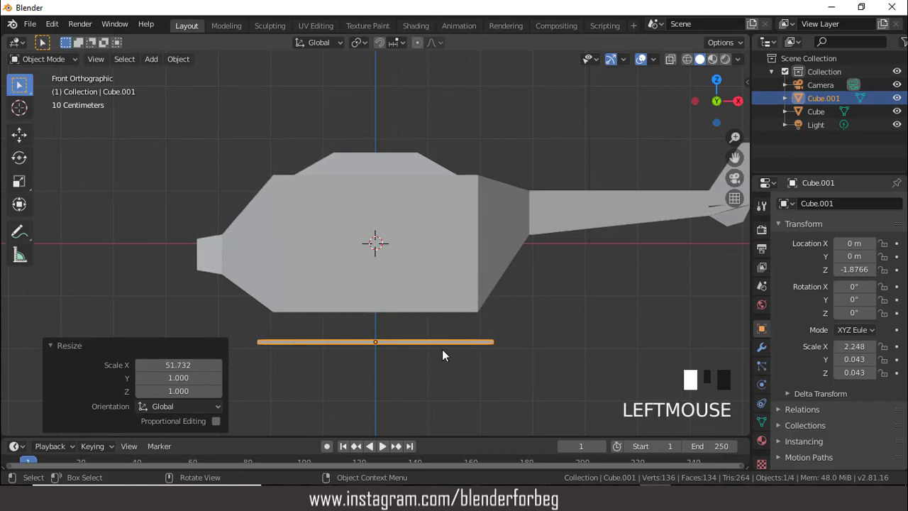
key("g")
key("x")
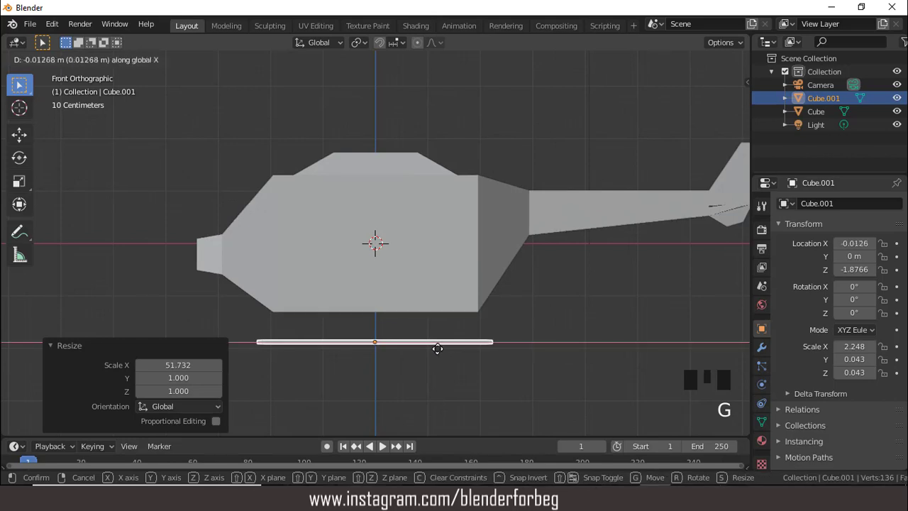
left_click(436, 348)
key("KP_7")
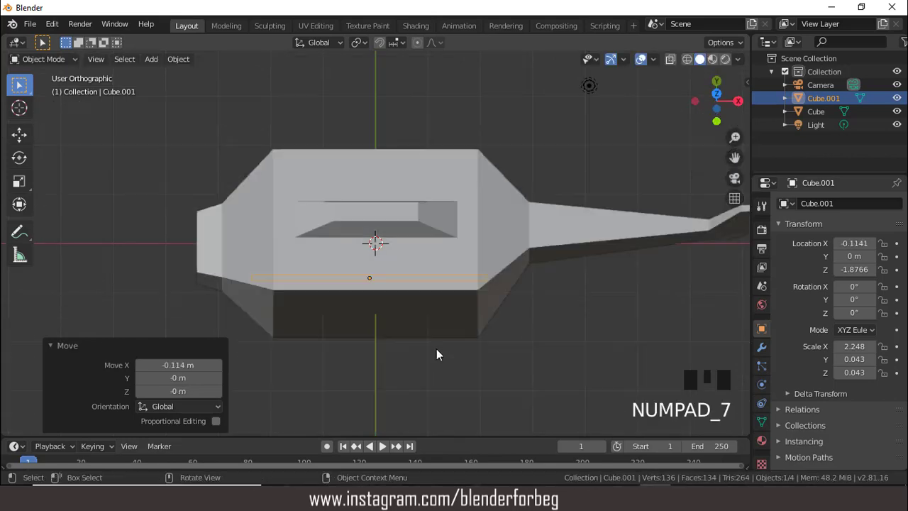
key("g")
key("y")
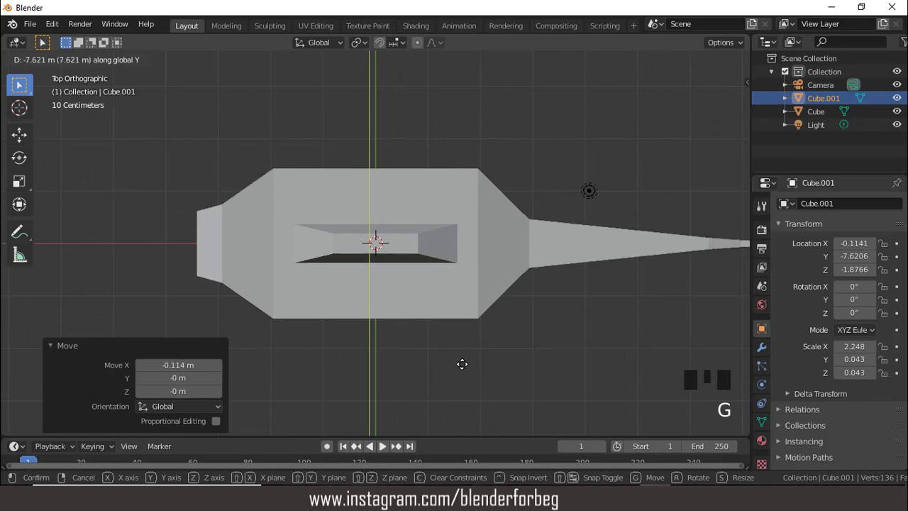
left_click(462, 365)
key("ctrl+z")
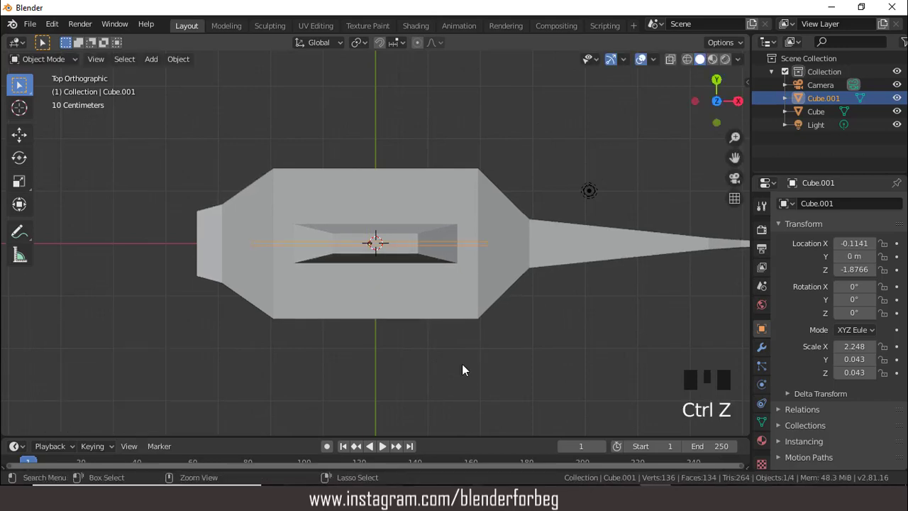
Move the skid bar along Y to about -1.826 m, just outside the body's side as seen from above.
key("g")
key("y")
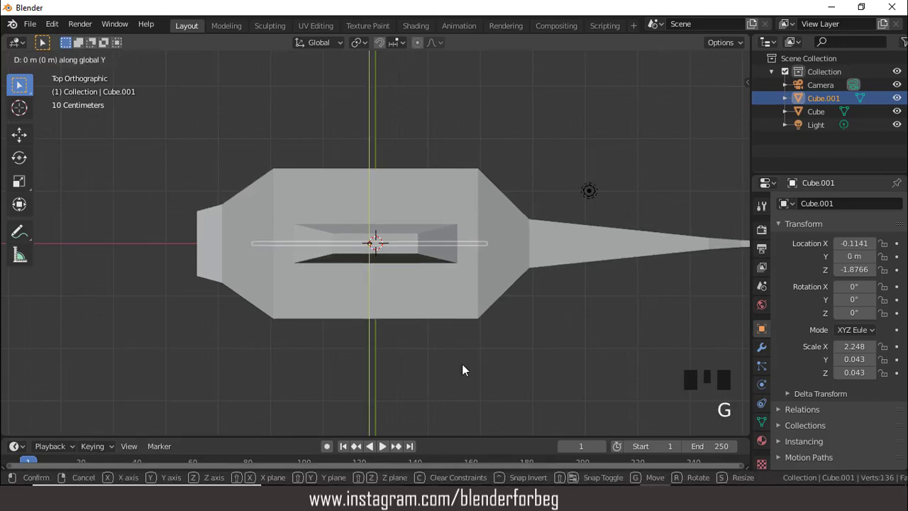
left_click(481, 62)
key("g")
key("y")
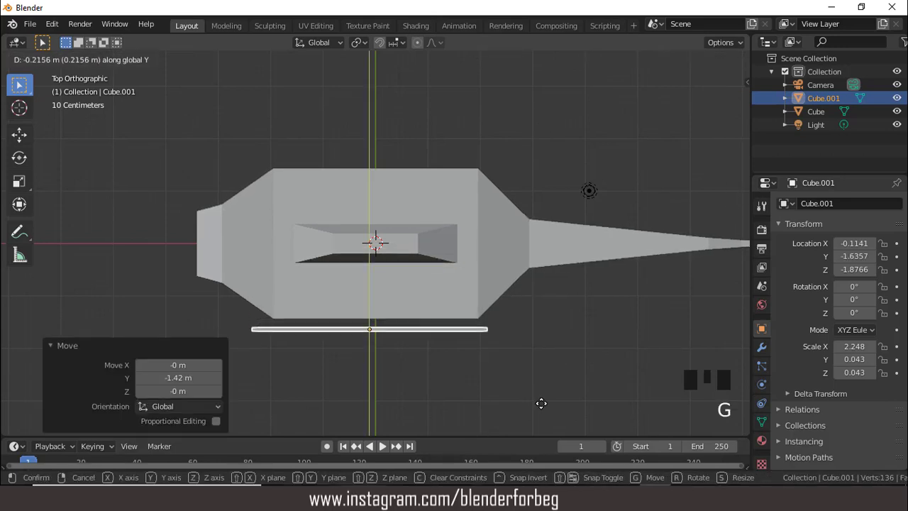
left_click(544, 410)
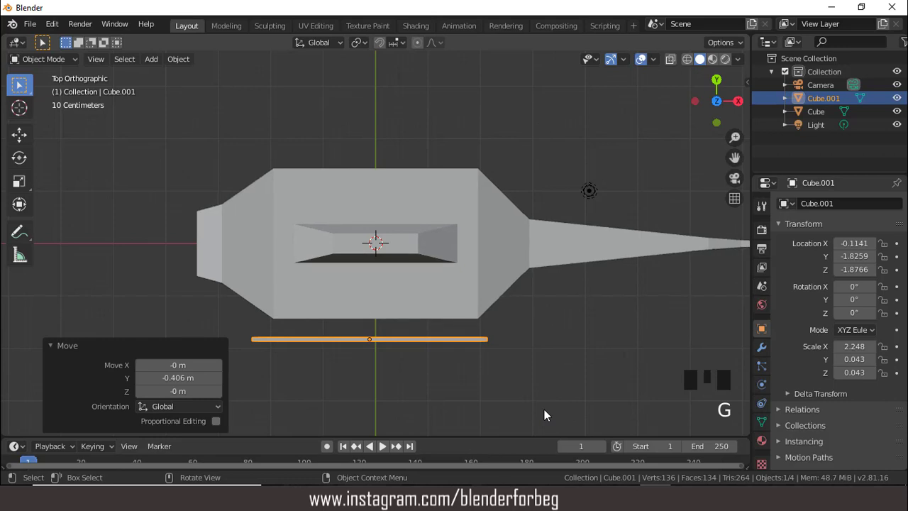
Enter Edit Mode on the skid bar and add one centred loop cut across its length.
left_click_drag(739, 144, 603, 325)
left_click(597, 333)
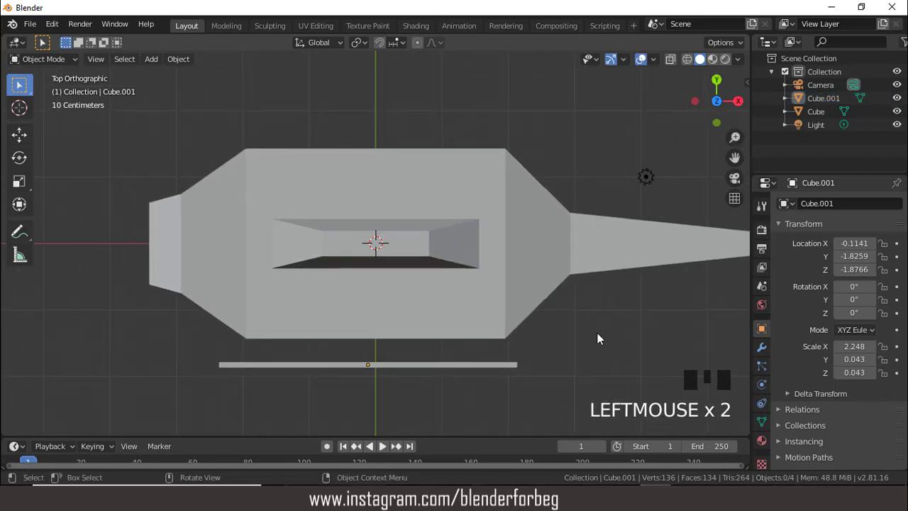
left_click(465, 363)
key("Tab")
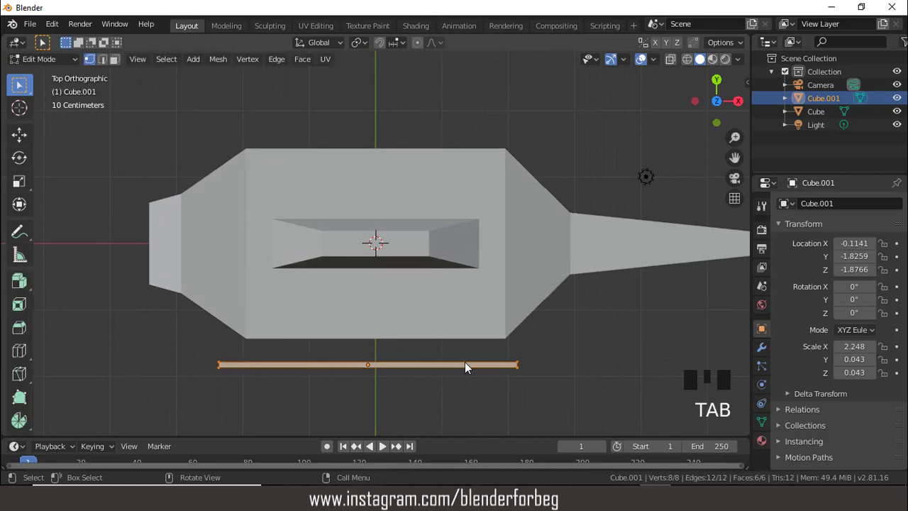
key("ctrl+r")
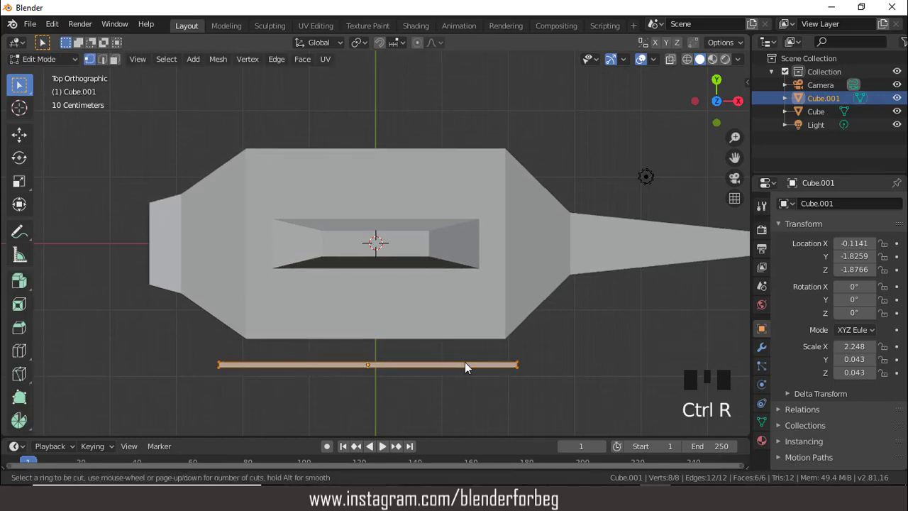
left_click(465, 363)
left_click(464, 363)
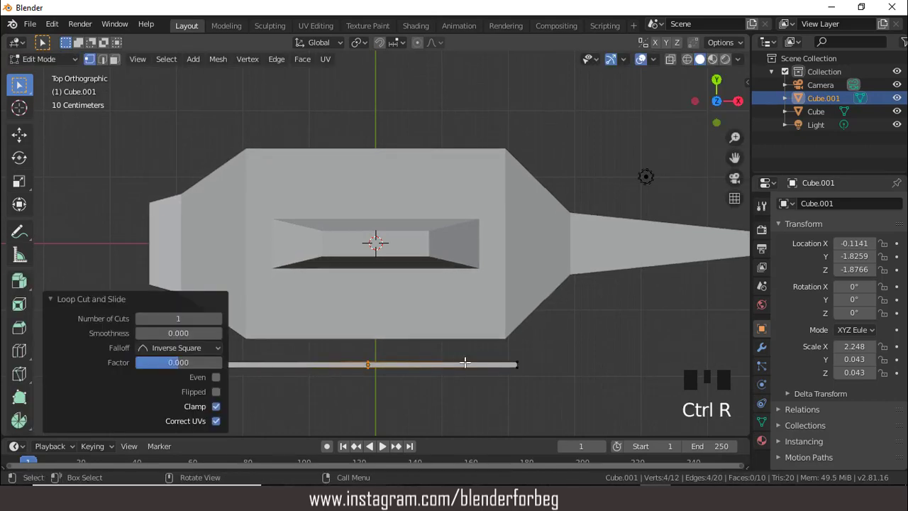
Add two loop cuts in the tail-side half of the skid bar and bring them together with an X scale of 0.197.
key("ctrl+r")
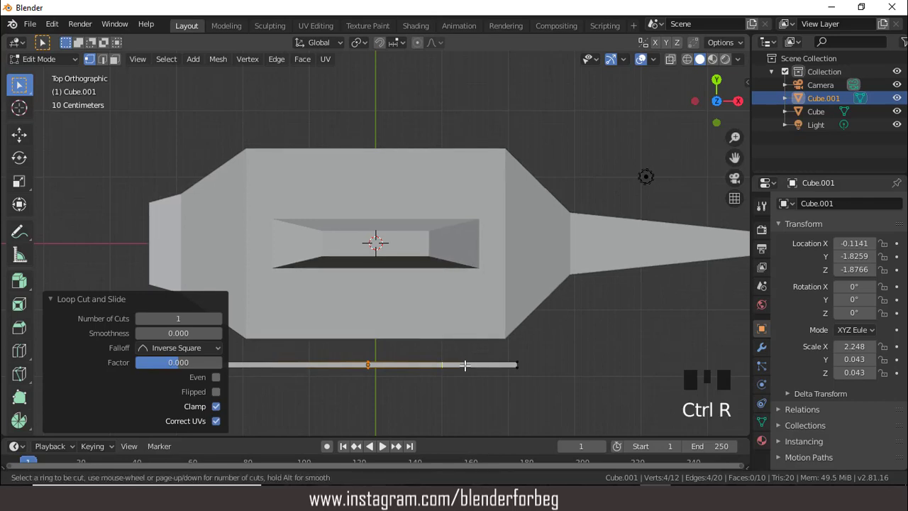
left_click(464, 365)
left_click(465, 365)
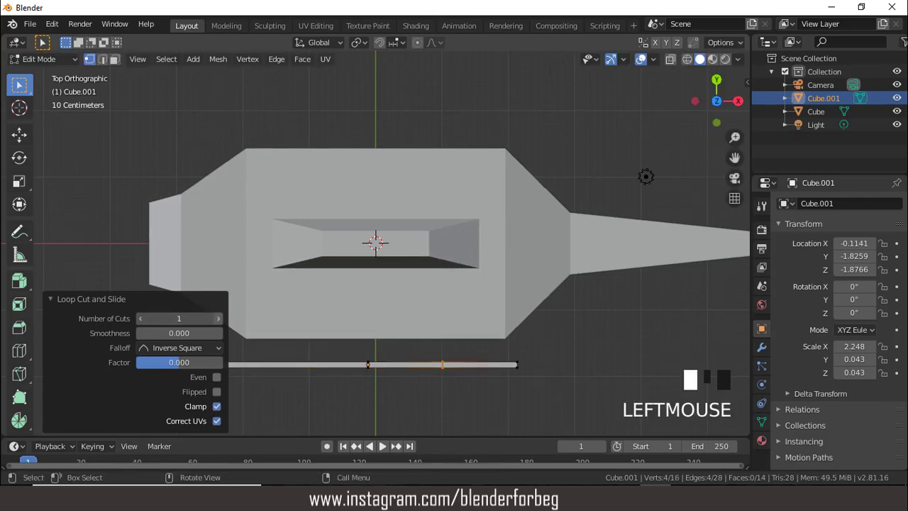
left_click(218, 318)
key("s")
key("x")
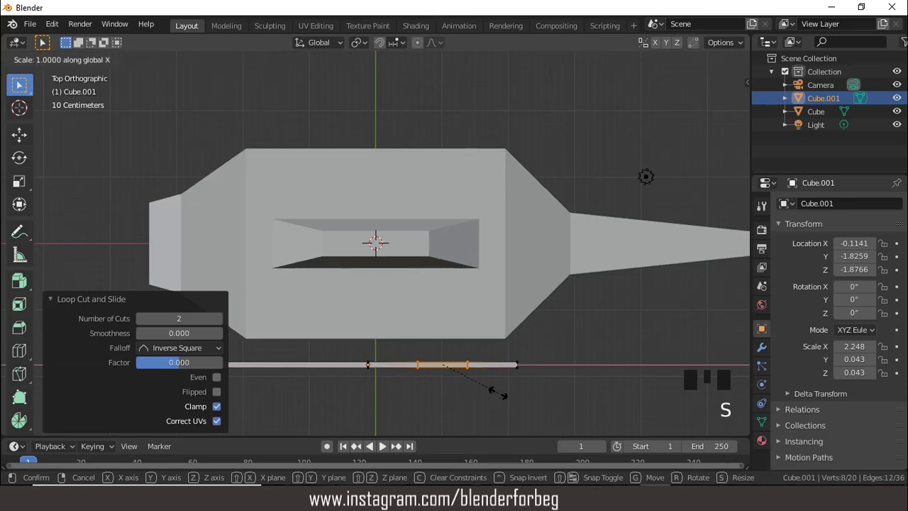
left_click(447, 370)
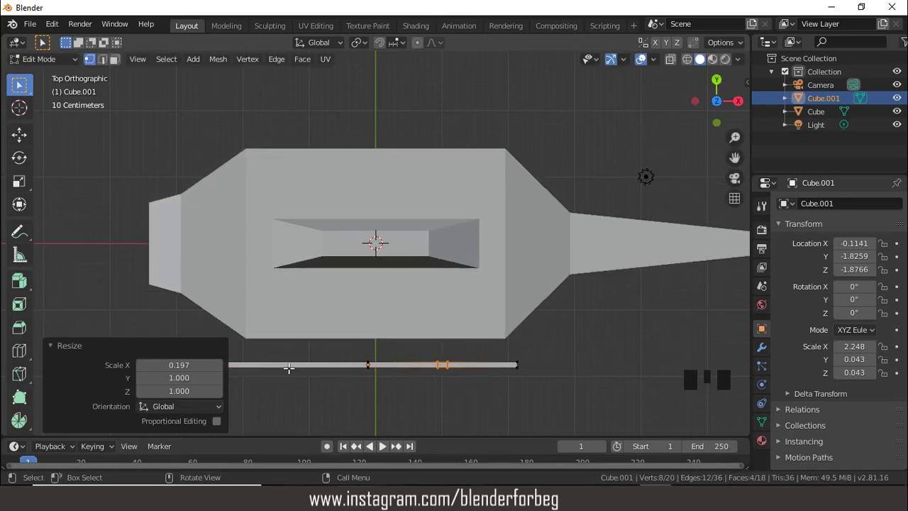
Add two loop cuts in the nose-side half of the skid bar and bring them together with an X scale of 0.200.
key("ctrl+r")
left_click(289, 368)
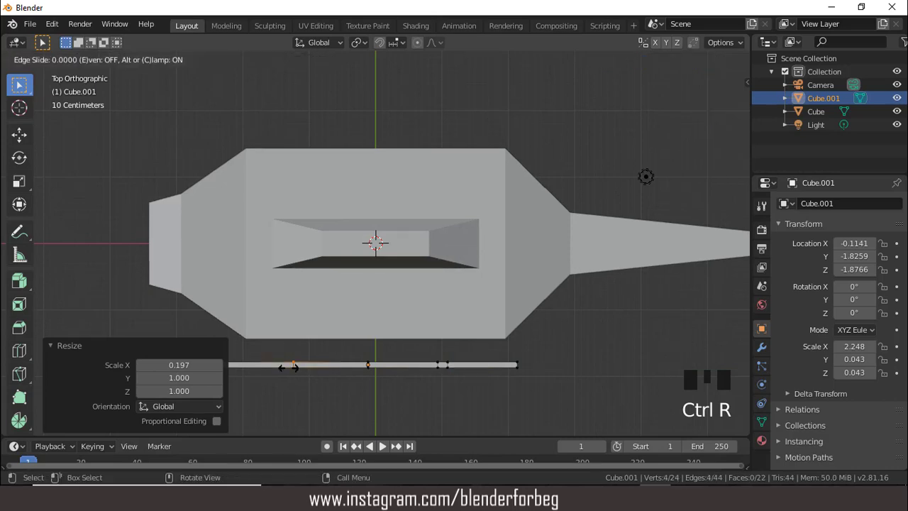
left_click(289, 368)
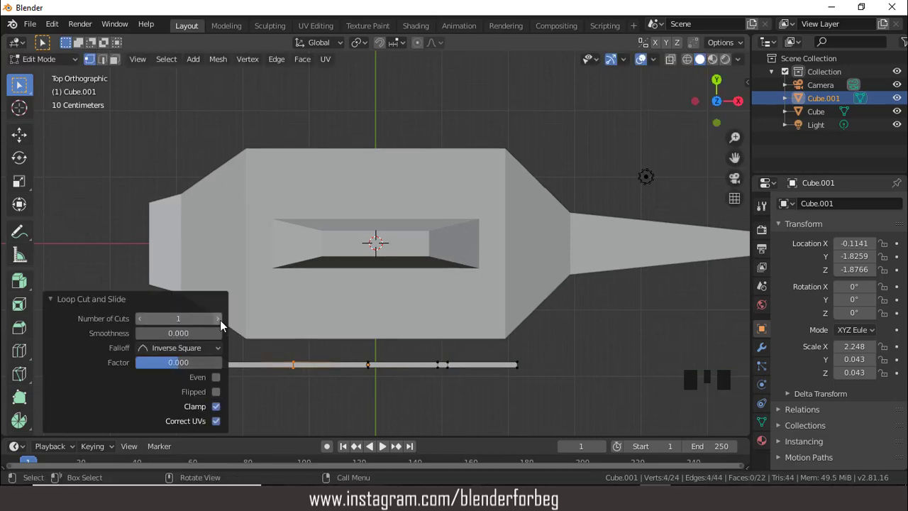
left_click(219, 320)
key("s")
key("x")
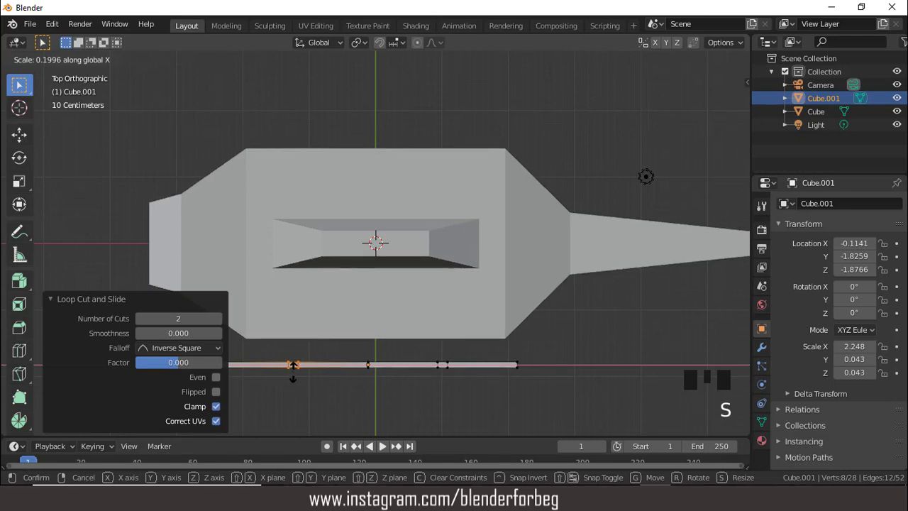
left_click(293, 365)
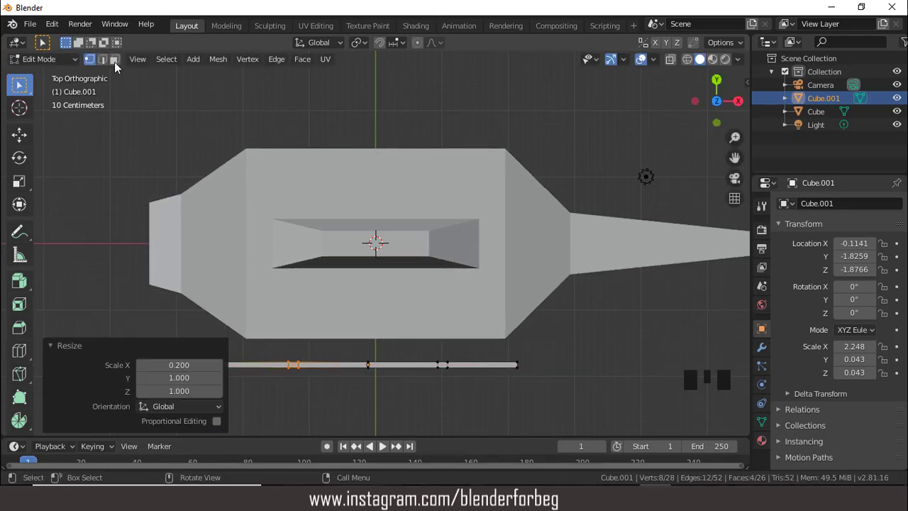
Extrude the two narrow body-facing faces of the skid bar about 0.32 m inward and raise them about 0.381 m along Z.
left_click(368, 365)
middle_click_drag(330, 307, 521, 208)
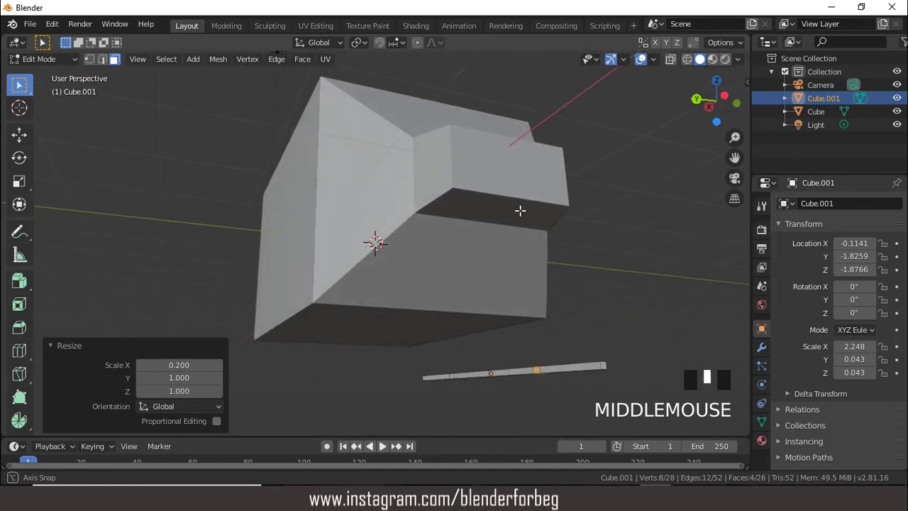
left_click(536, 370)
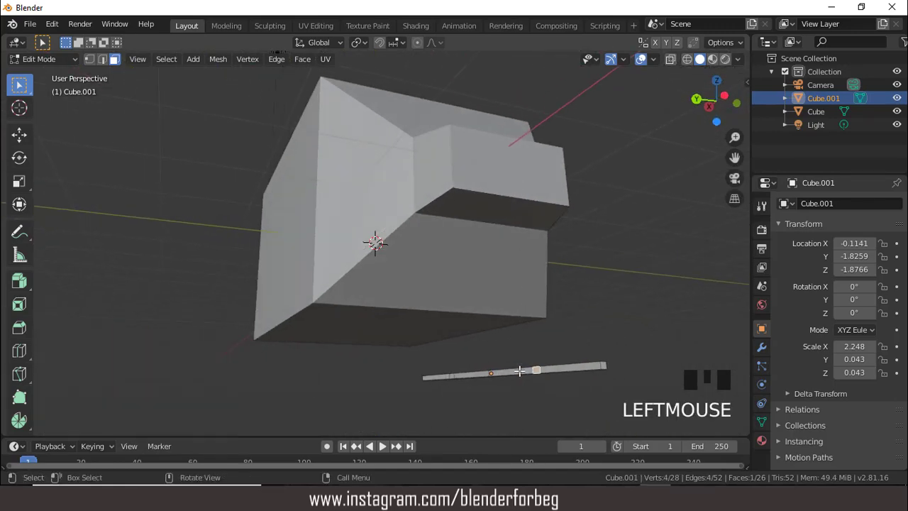
left_click(450, 374, "shift")
middle_click_drag(595, 301, 481, 312)
key("KP_3")
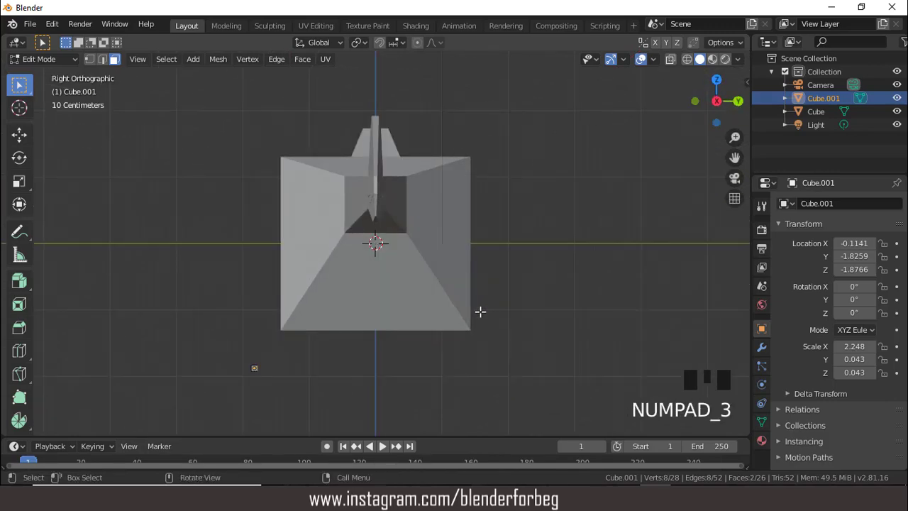
key("e")
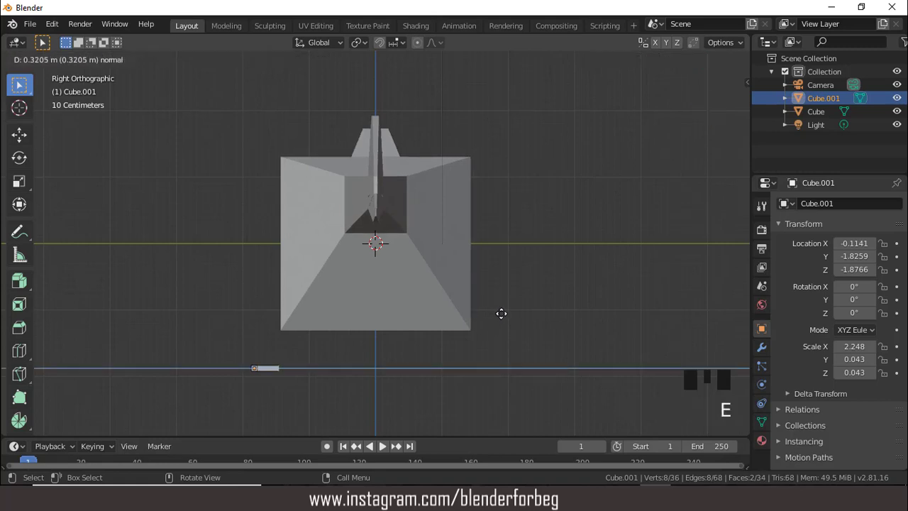
left_click(501, 313)
key("g")
key("z")
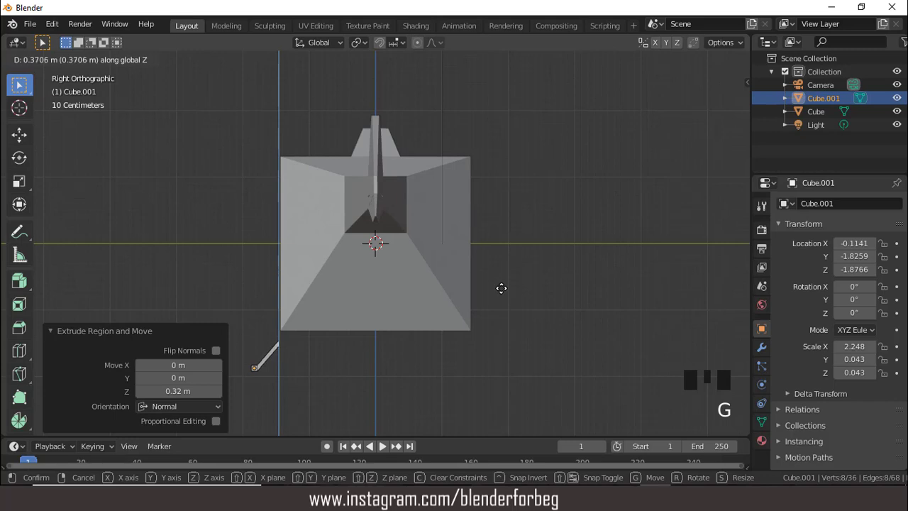
left_click(500, 288)
Extrude the two strut ends another 0.31 m or so toward the body and raise them about 0.24 m along Z.
key("e")
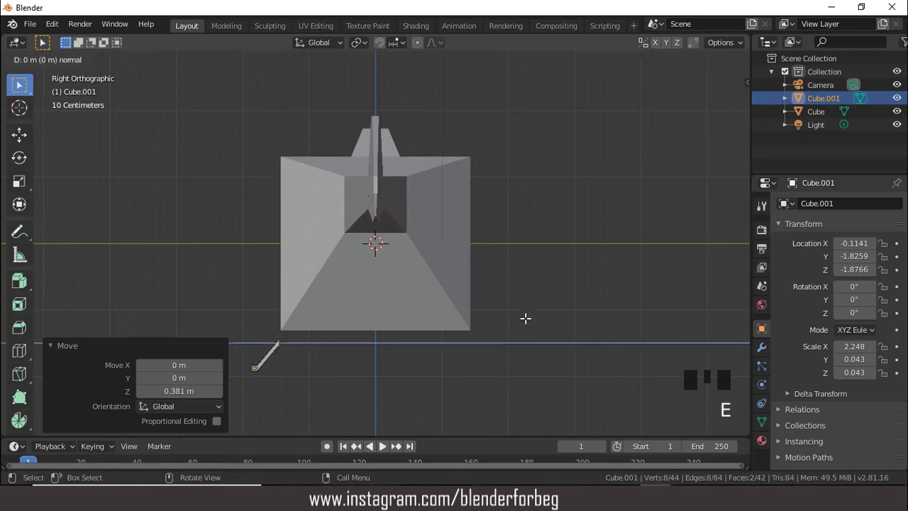
left_click(546, 317)
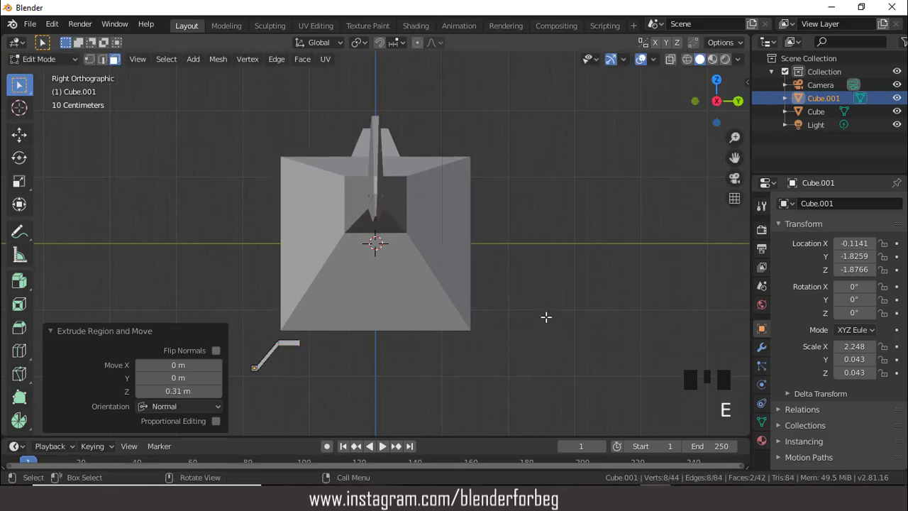
key("g")
key("z")
left_click(552, 301)
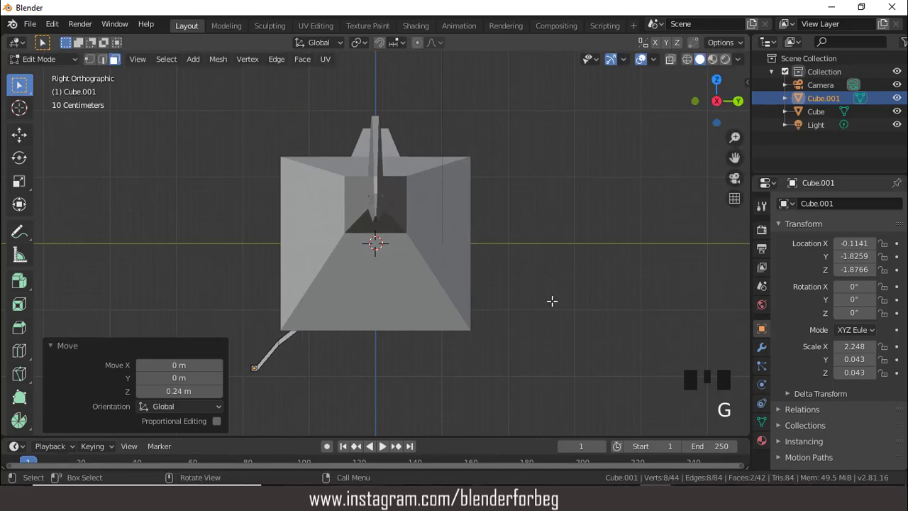
Bend both end faces of the skid bar inward and up, moving them about 0.32 m along Y and 0.33 m along Z.
mouse_move(518, 340)
middle_mouse_down()
mouse_move(513, 284)
mouse_move(604, 335)
mouse_move(698, 328)
mouse_move(445, 300)
mouse_move(369, 412)
mouse_move(523, 333)
middle_mouse_up()
left_click(353, 406)
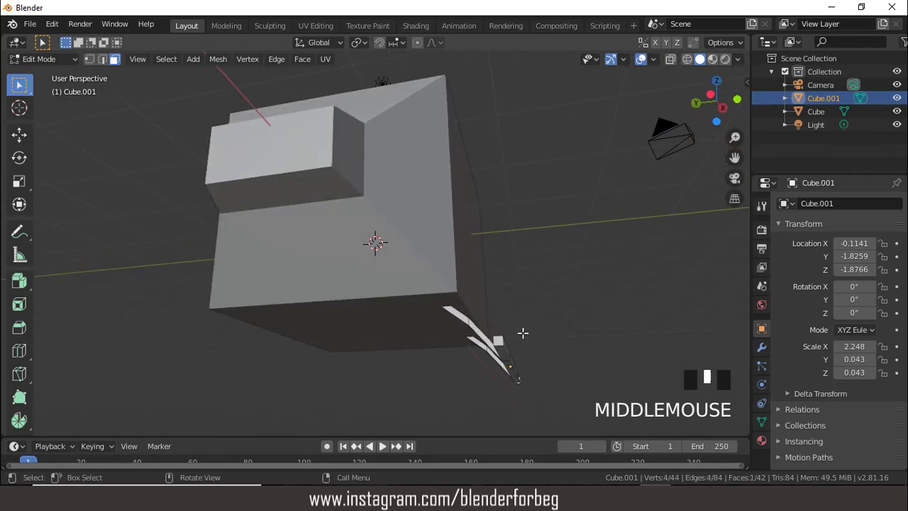
left_click(498, 340, "shift")
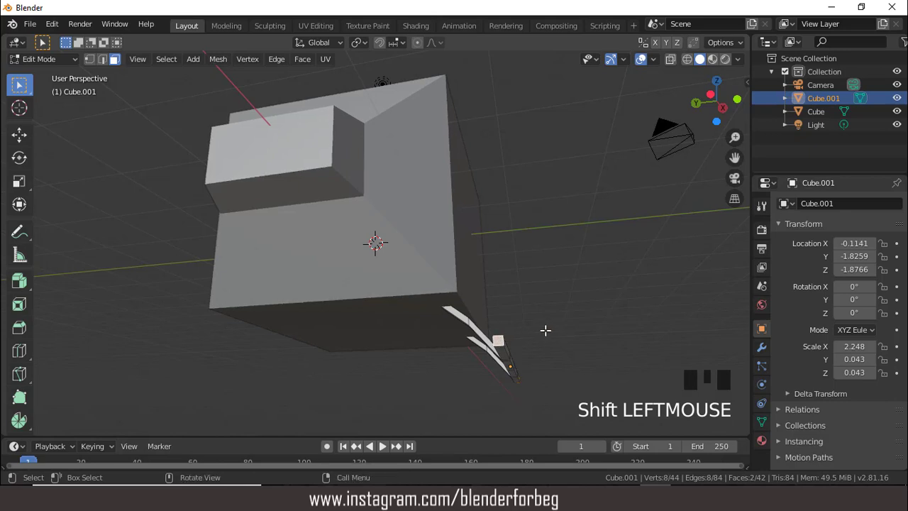
key("KP_3")
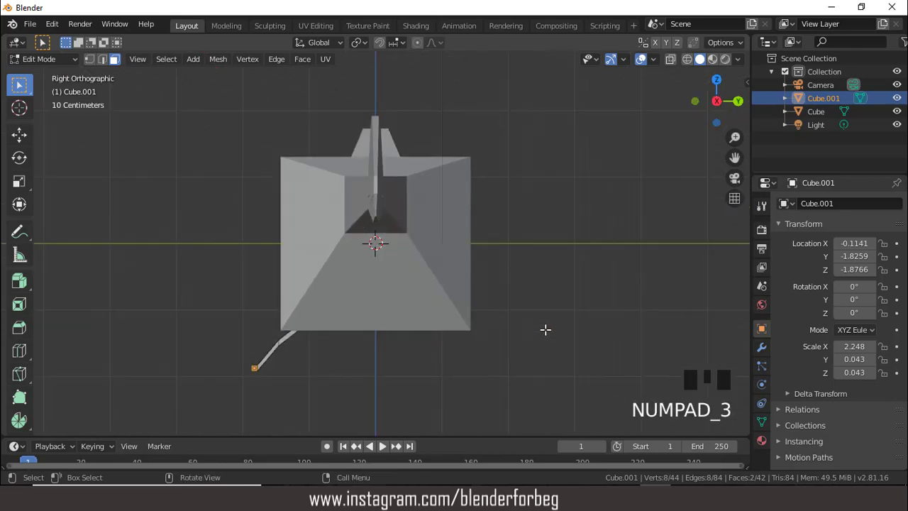
key("g")
key("y")
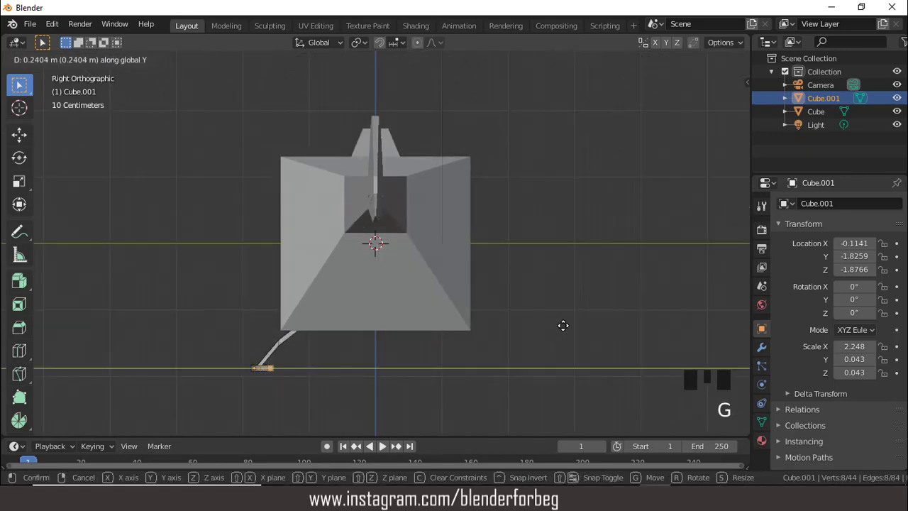
left_click(565, 324)
key("g")
key("z")
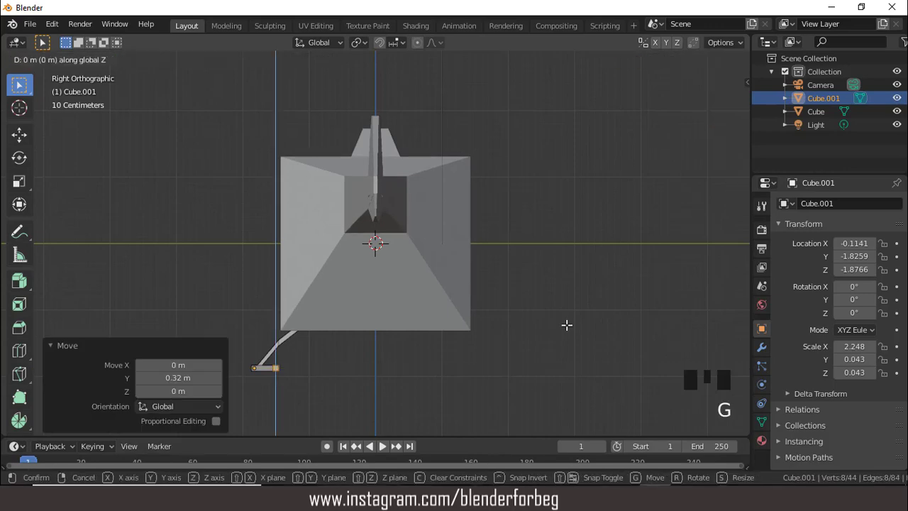
left_click(572, 301)
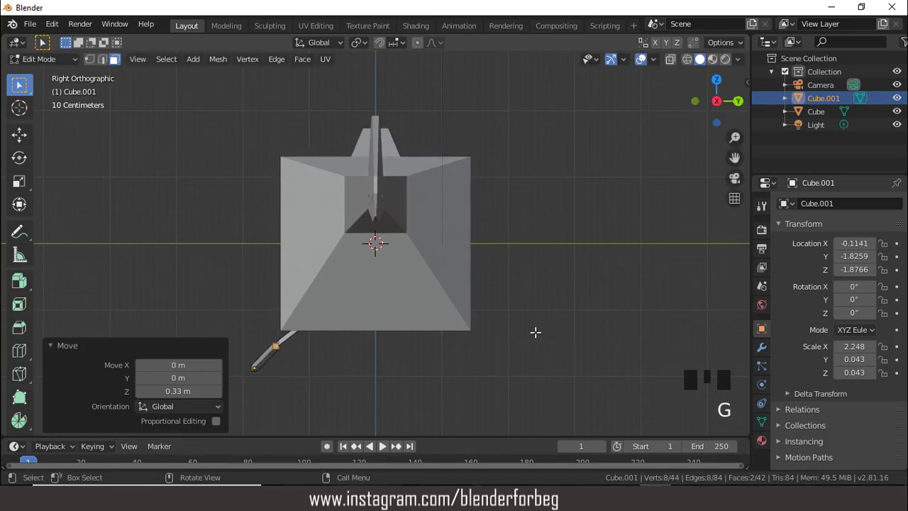
In Object Mode with wireframe shading, duplicate the skid about 1.74 m along Y and set the copy's Z rotation to 180°.
middle_click_drag(403, 327, 589, 346)
key("Tab")
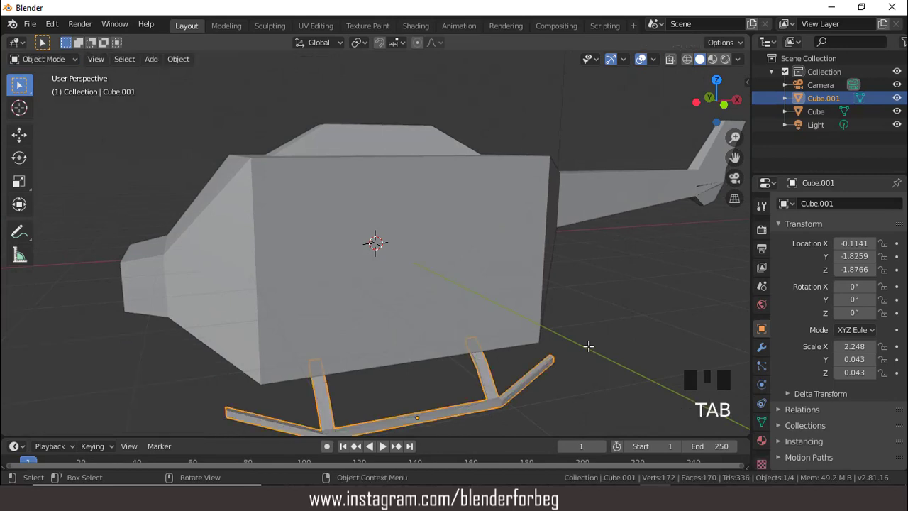
key("KP_3")
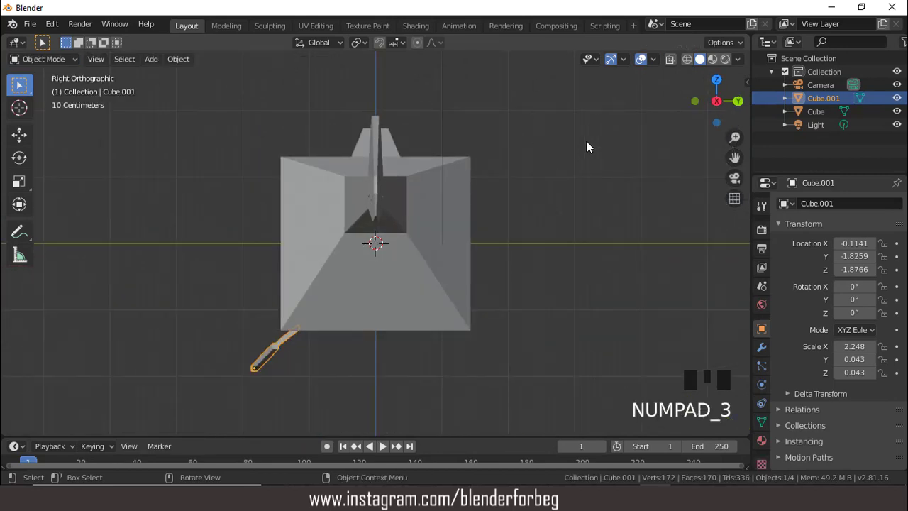
left_click(686, 59)
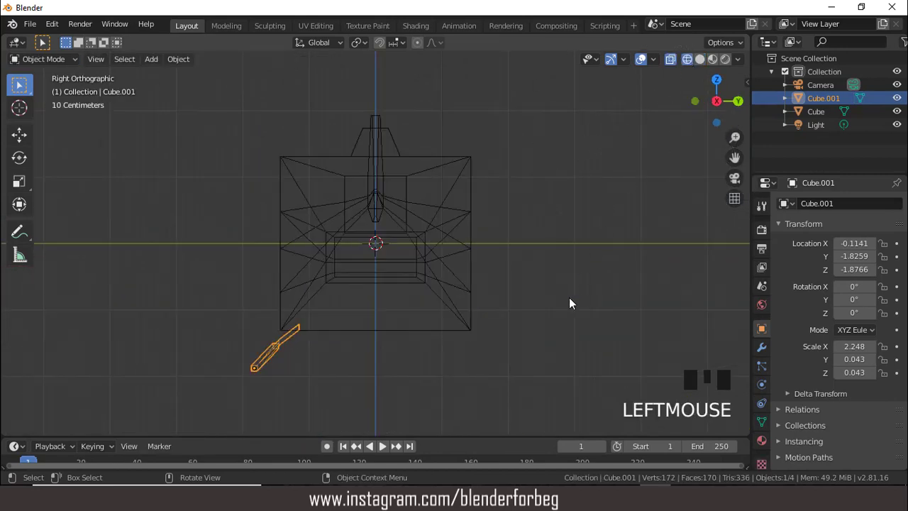
key("shift+d")
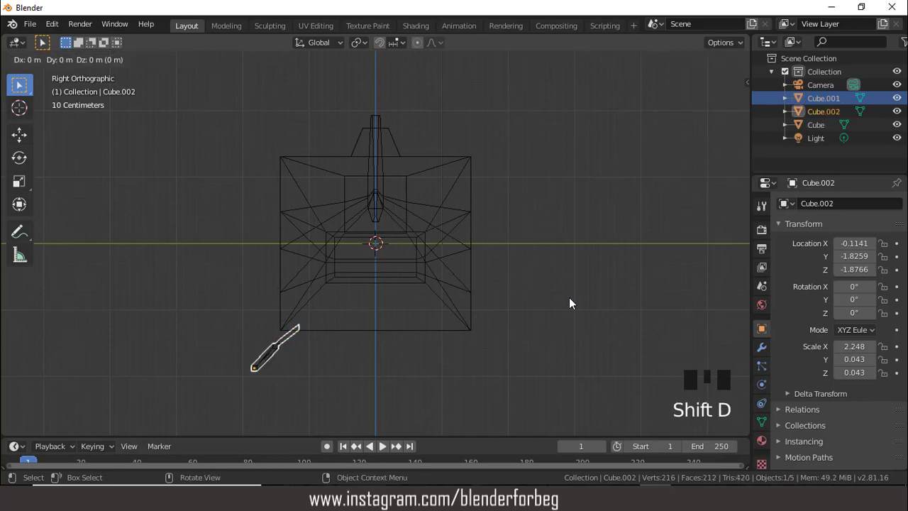
key("y")
left_click(684, 282)
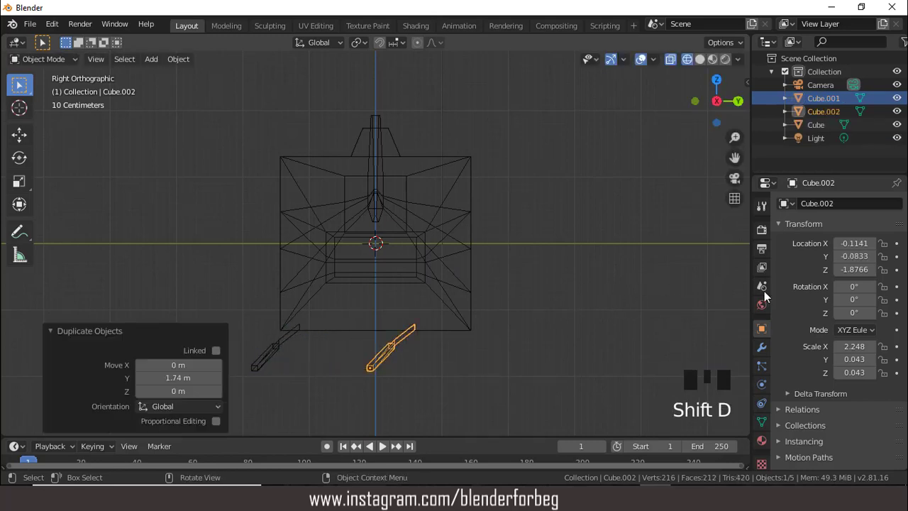
double_click(855, 313)
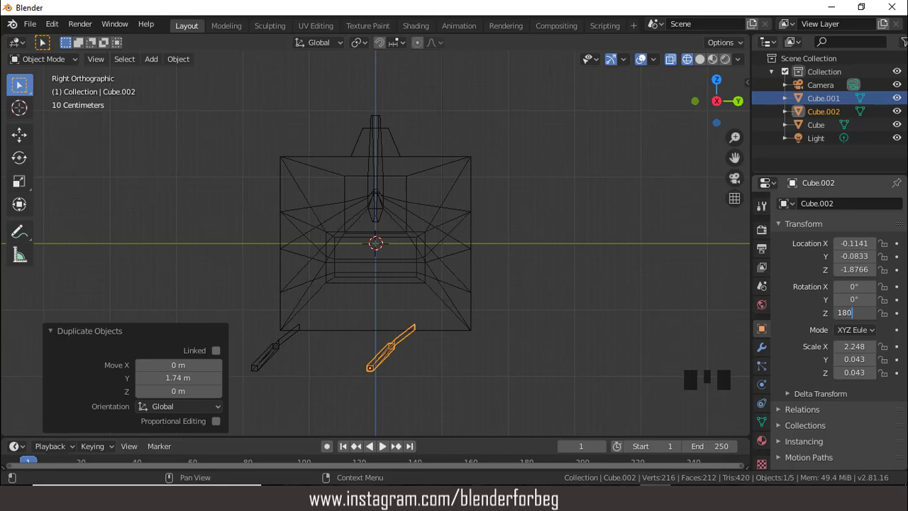
key("Return")
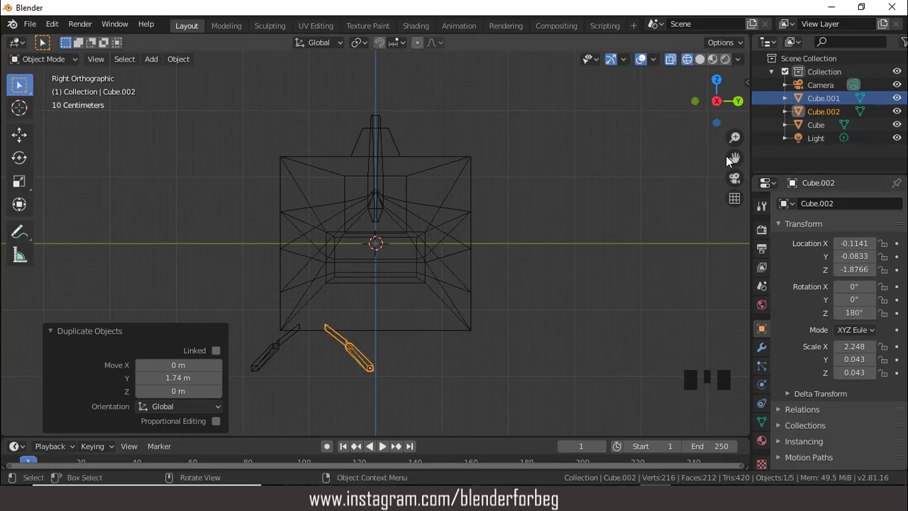
left_click_drag(735, 137, 735, 126)
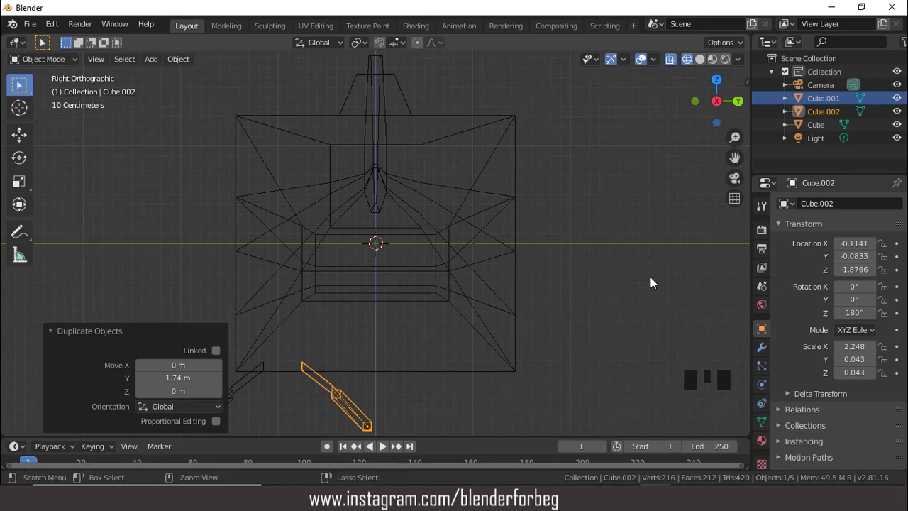
key("ctrl+KP_4")
key("ctrl+KP_4")
key("ctrl+KP_2")
key("ctrl+KP_2")
key("ctrl+KP_2")
key("ctrl+KP_2")
key("ctrl+KP_2")
key("ctrl+KP_2")
key("ctrl+KP_2")
key("ctrl+KP_2")
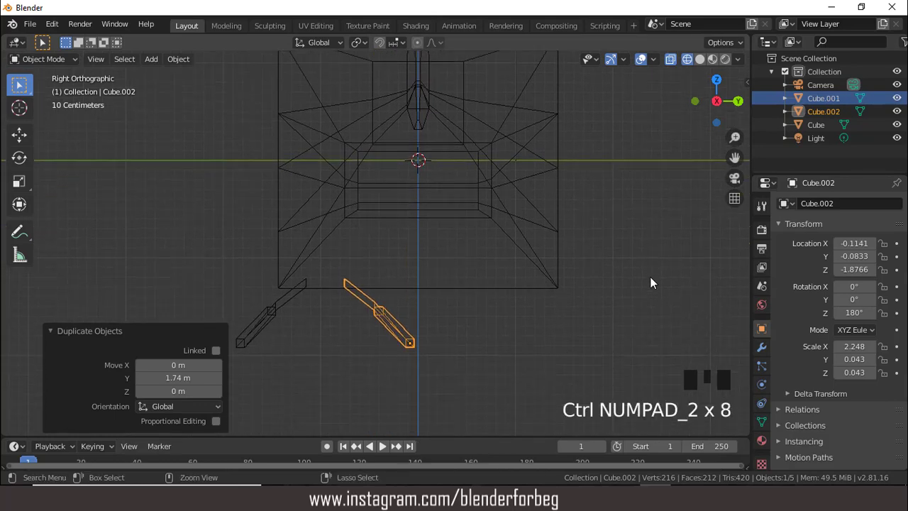
key("g")
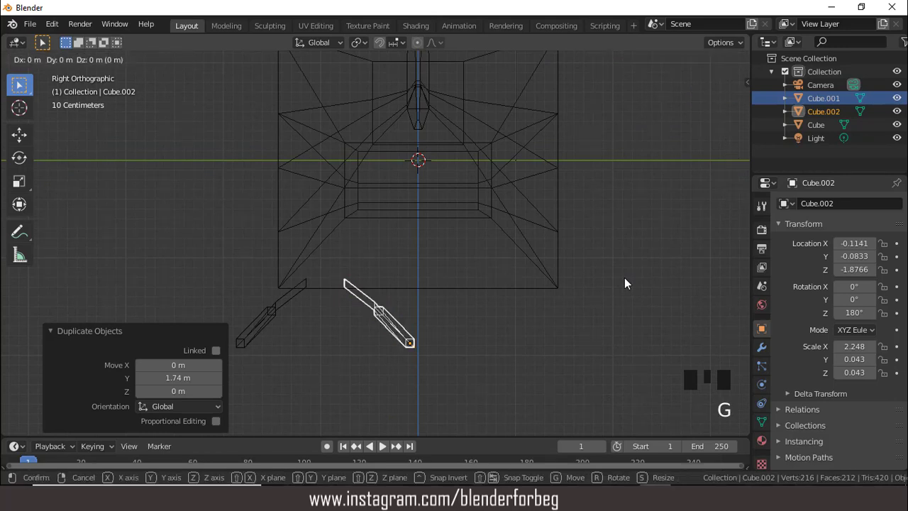
key("y")
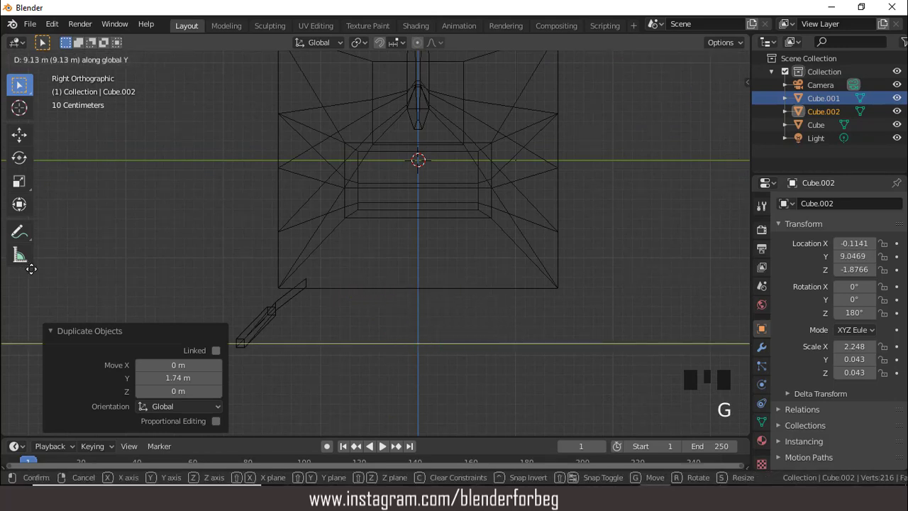
left_click(598, 297)
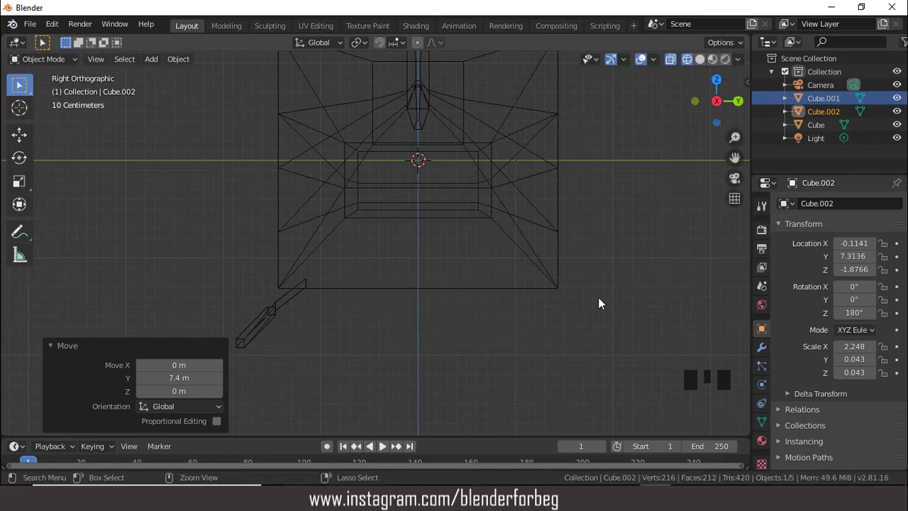
key("ctrl+z")
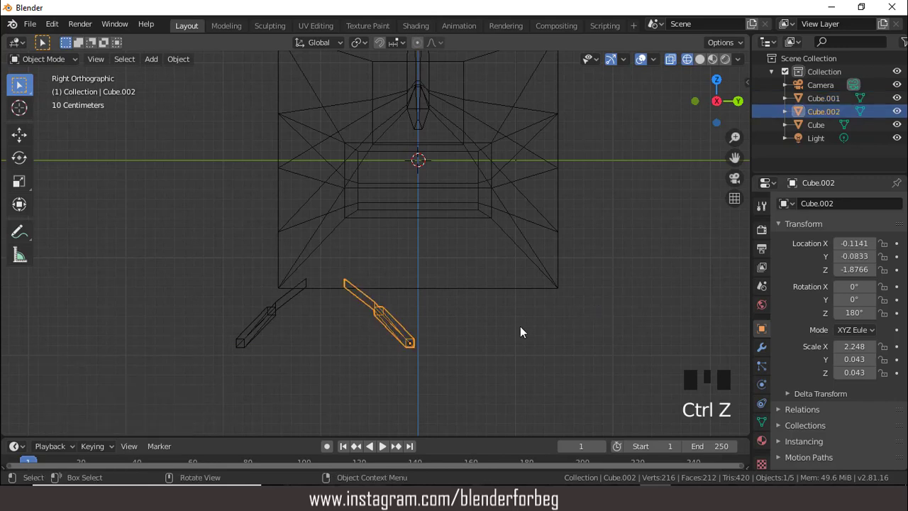
Move the duplicated skid about 1.93 m along Y to the opposite side of the body and switch to solid shading.
key("g")
key("y")
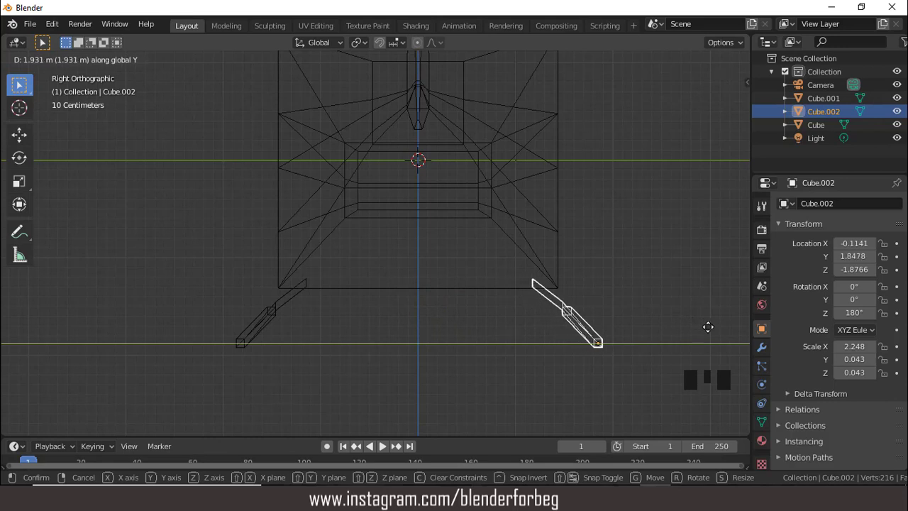
left_click(708, 326)
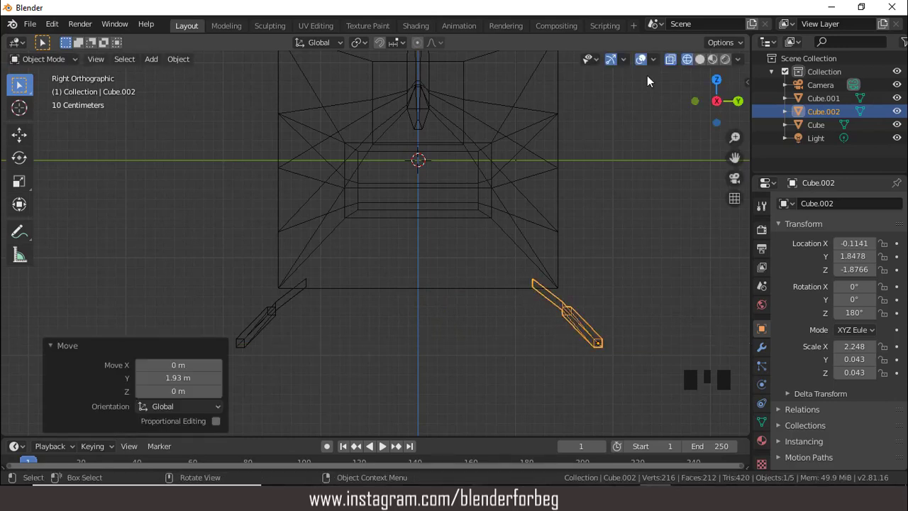
left_click(699, 60)
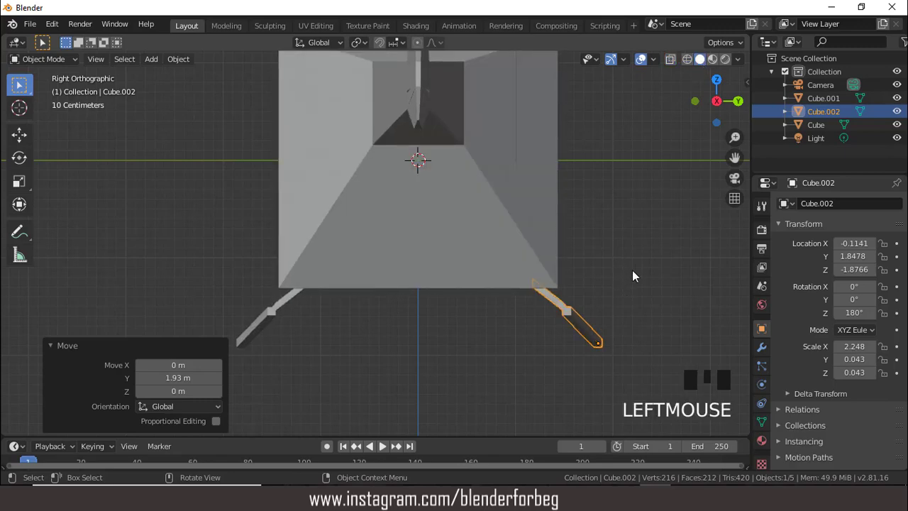
Add a cylinder mesh at the world origin with 8 vertices.
mouse_move(632, 270)
middle_mouse_down()
mouse_move(532, 270)
mouse_move(457, 253)
mouse_move(485, 263)
middle_mouse_up()
left_click_drag(731, 134, 632, 163)
middle_click_drag(632, 162, 409, 224)
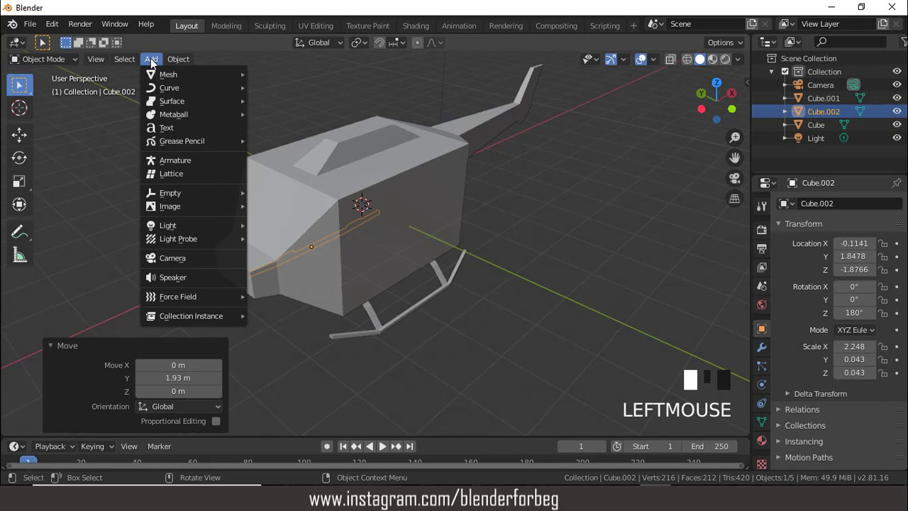
mouse_move(177, 75)
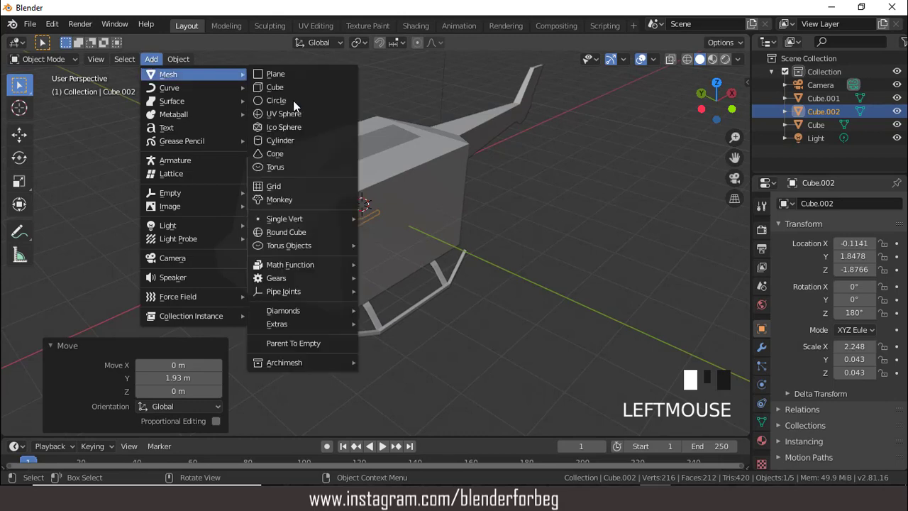
left_click(298, 136)
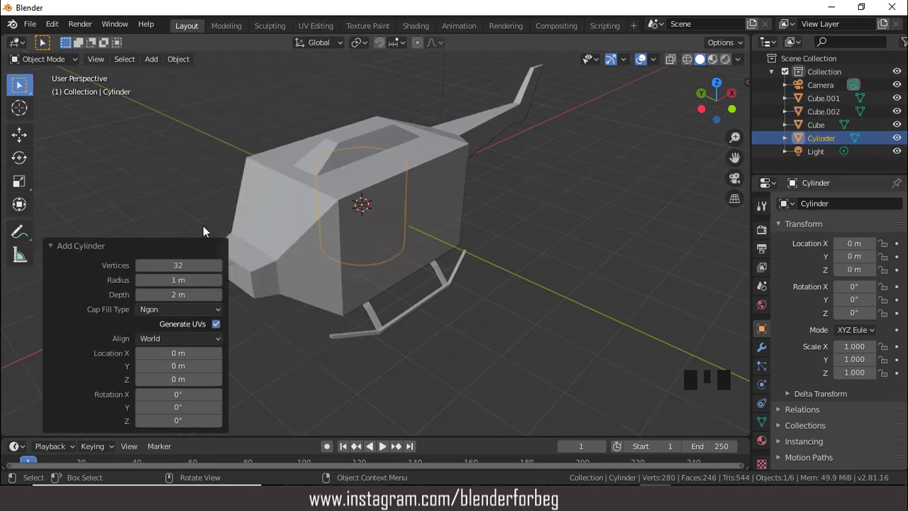
left_click(178, 265)
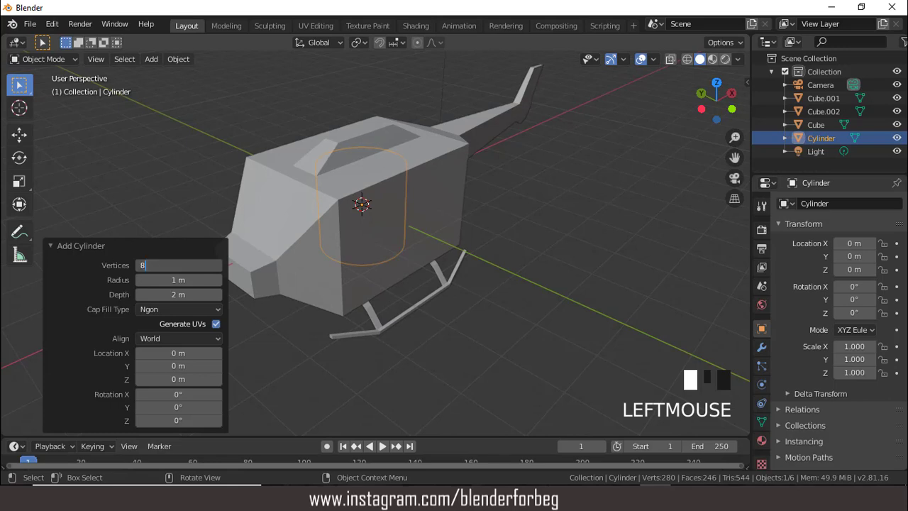
type("8")
key("Return")
In front view, scale the cylinder to about 0.34 and raise it about 2.21 m along Z above the roof.
key("KP_1")
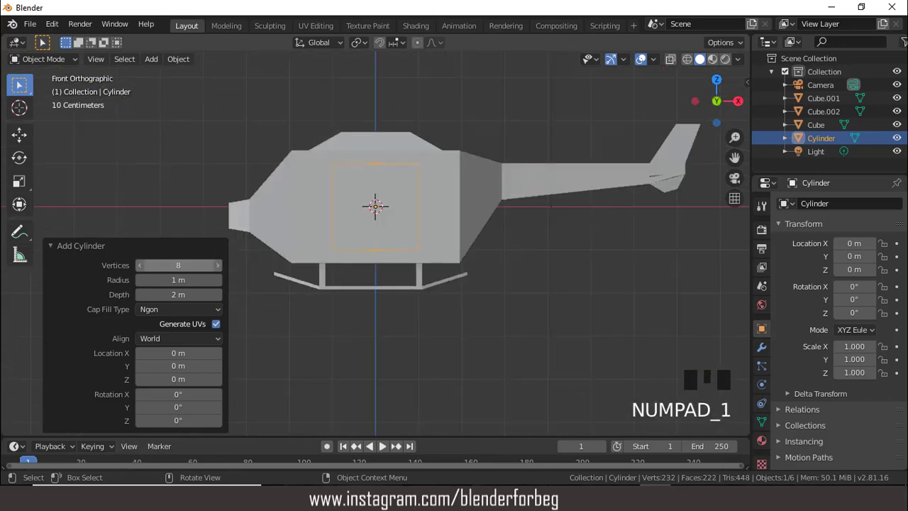
key("s")
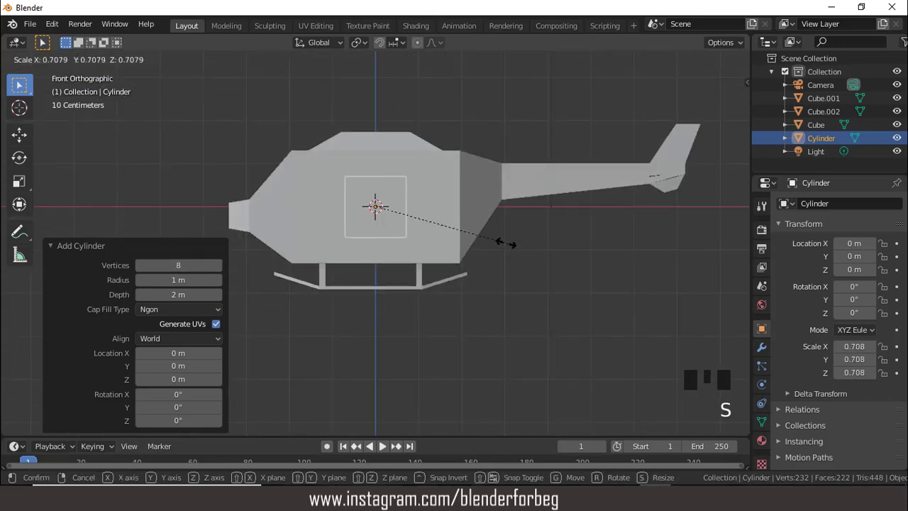
left_click(441, 233)
key("g")
key("z")
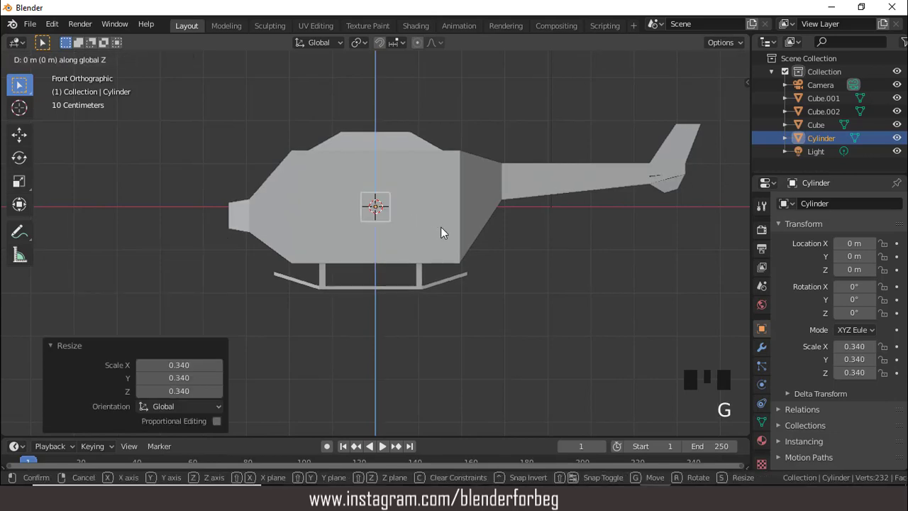
left_click(434, 132)
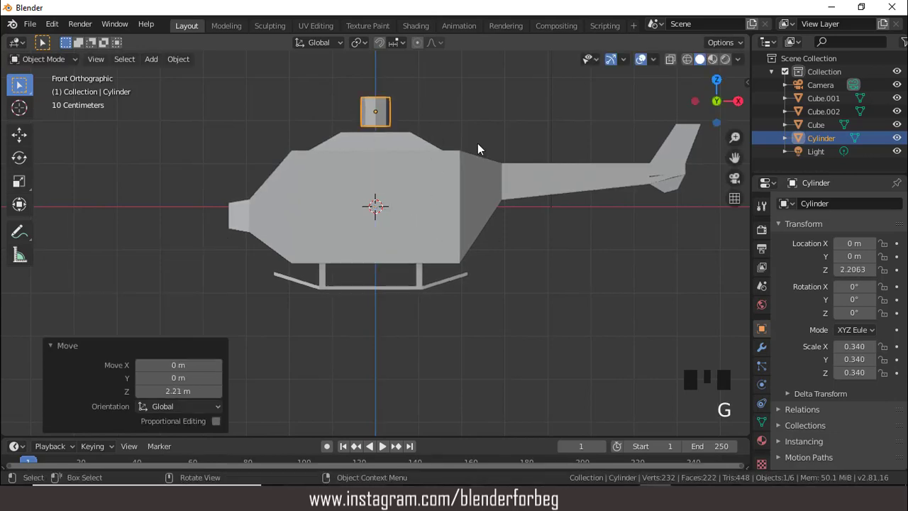
Scale the cylinder by about 0.369 and lower it about 0.386 m along Z onto the roof housing.
key("s")
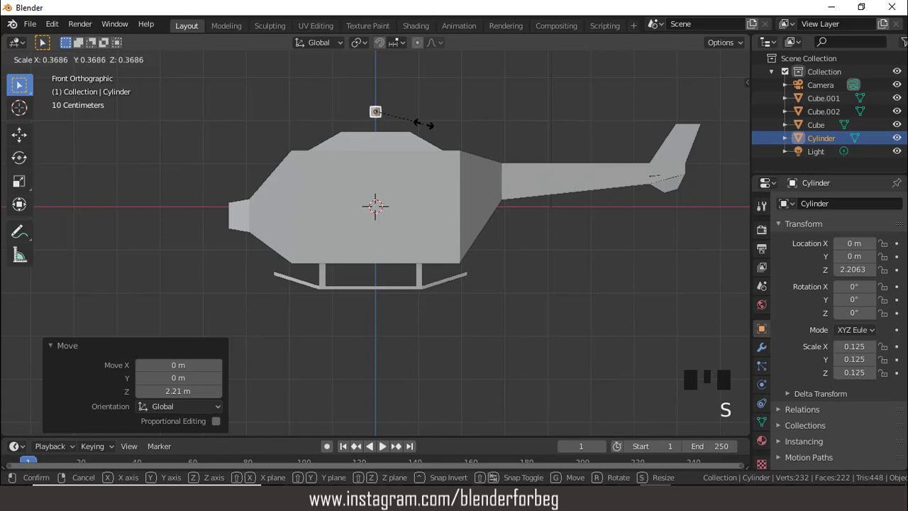
left_click(423, 124)
key("g")
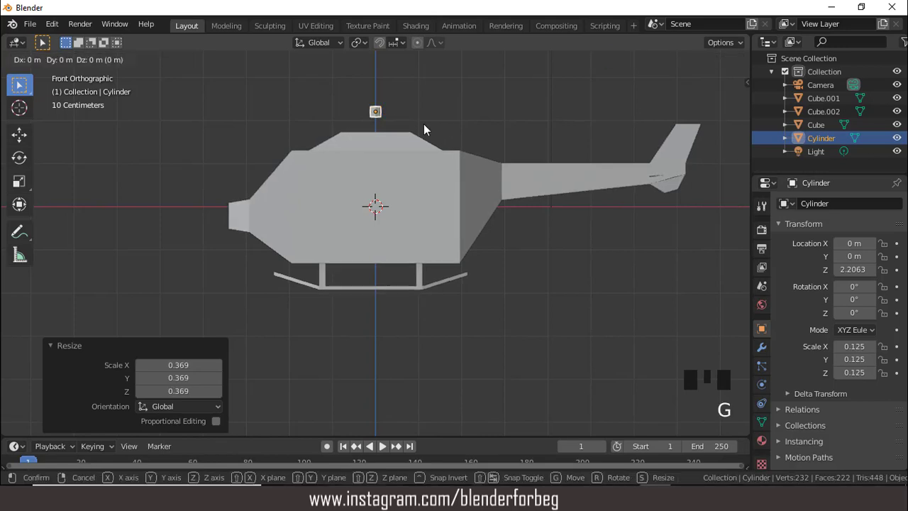
key("z")
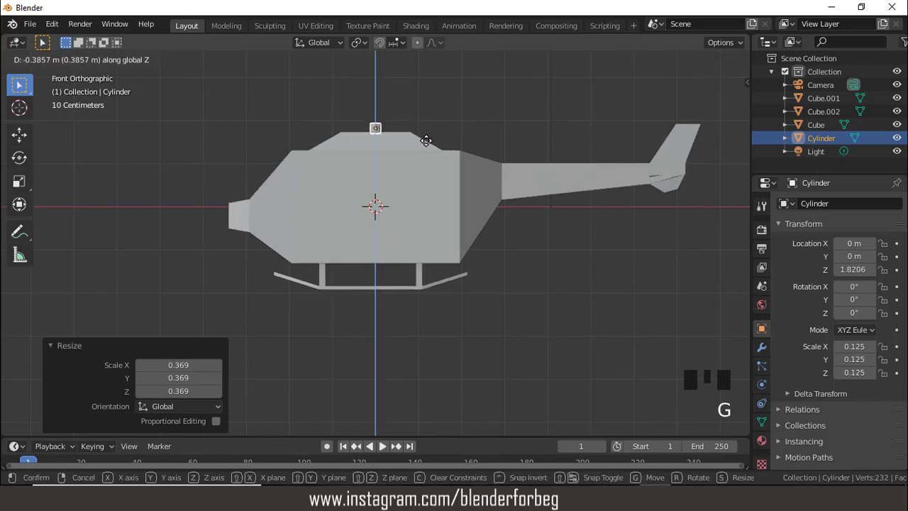
left_click(425, 138)
In Edit Mode, extrude the cylinder's top face in place, scale it to about 1.238, and extrude it up about 0.175 m.
left_click_drag(735, 137, 636, 195)
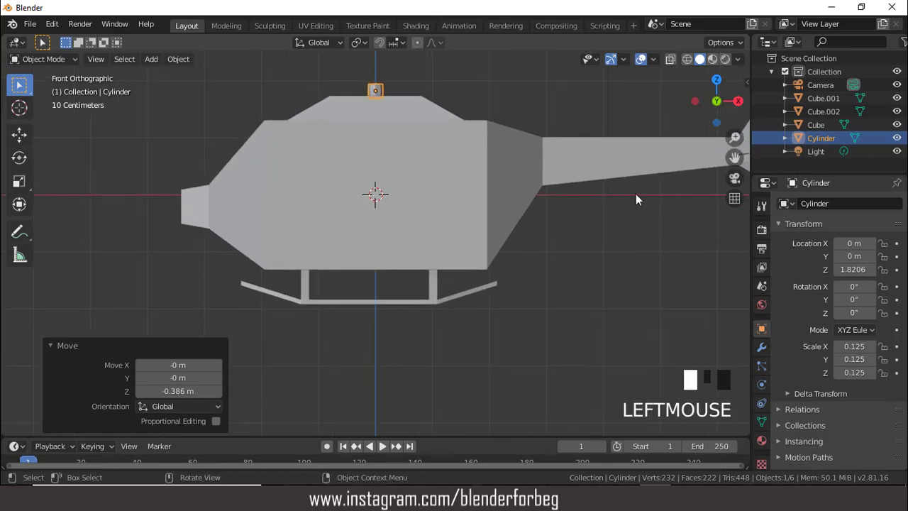
key("ctrl+KP_8")
key("ctrl+KP_8")
key("ctrl+KP_8")
key("ctrl+KP_8")
key("ctrl+KP_8")
key("ctrl+KP_8")
key("ctrl+KP_8")
key("ctrl+KP_8")
key("ctrl+KP_8")
key("ctrl+KP_8")
key("ctrl+KP_8")
key("ctrl+KP_8")
key("ctrl+KP_8")
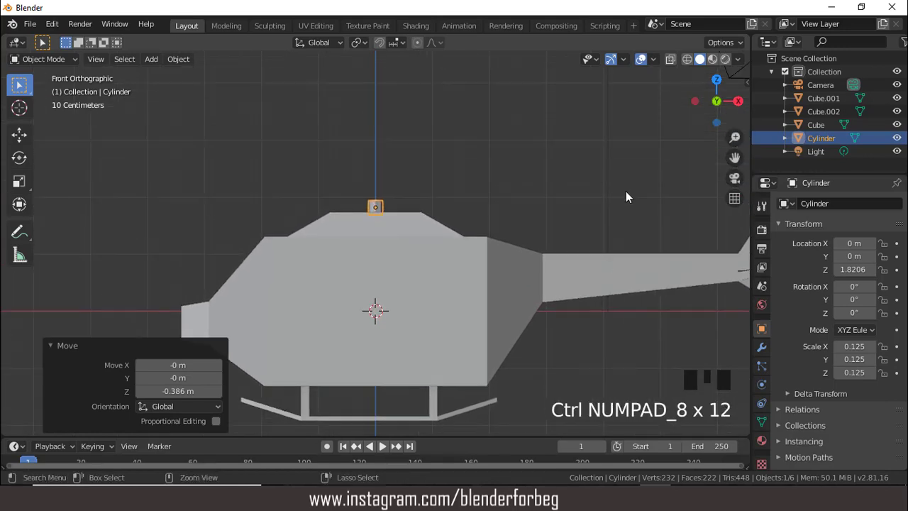
middle_click_drag(603, 209, 403, 202)
key("Tab")
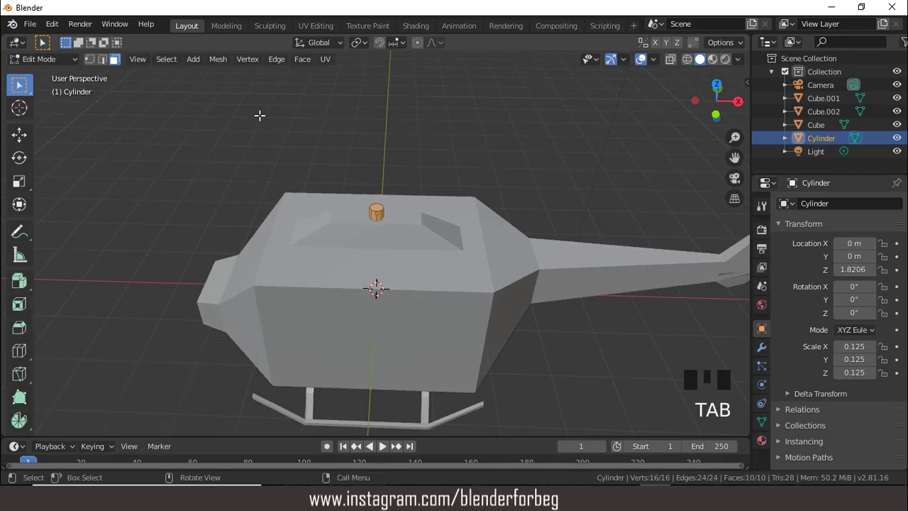
left_click(376, 209)
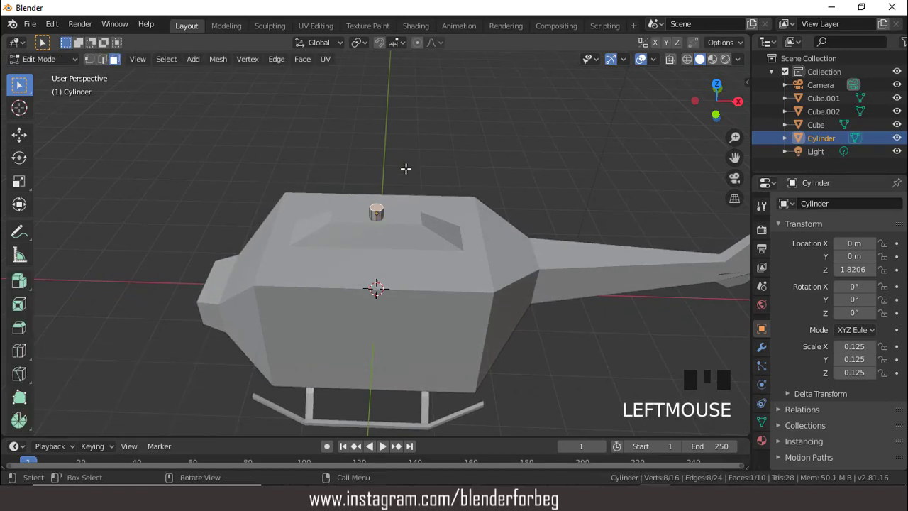
key("KP_1")
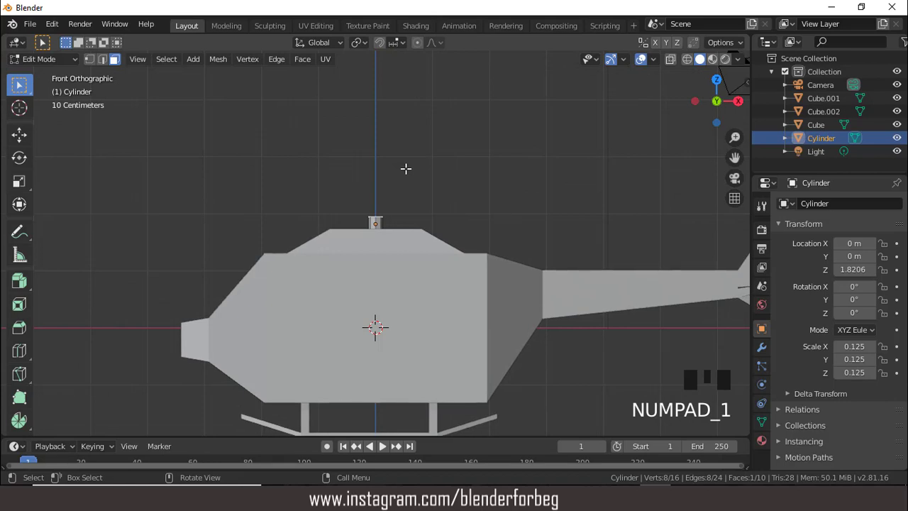
key("e")
right_click(422, 177)
key("s")
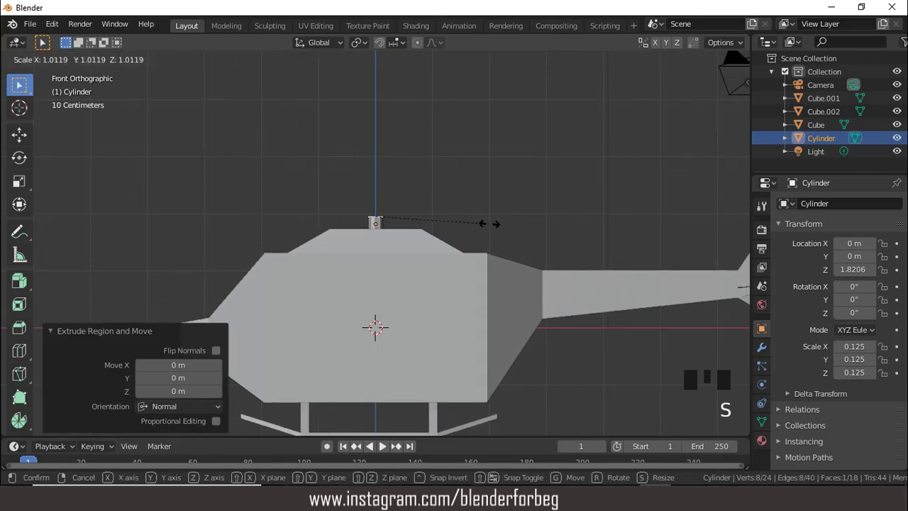
left_click(514, 223)
key("e")
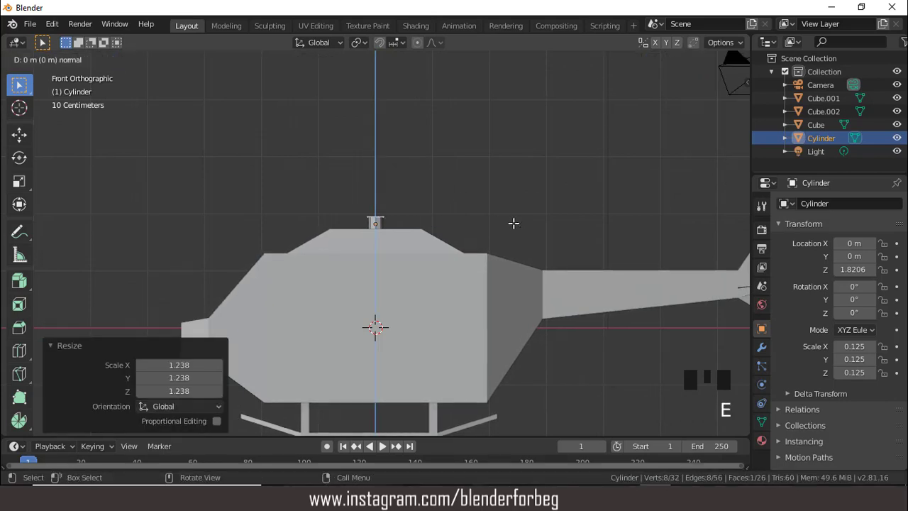
left_click(512, 213)
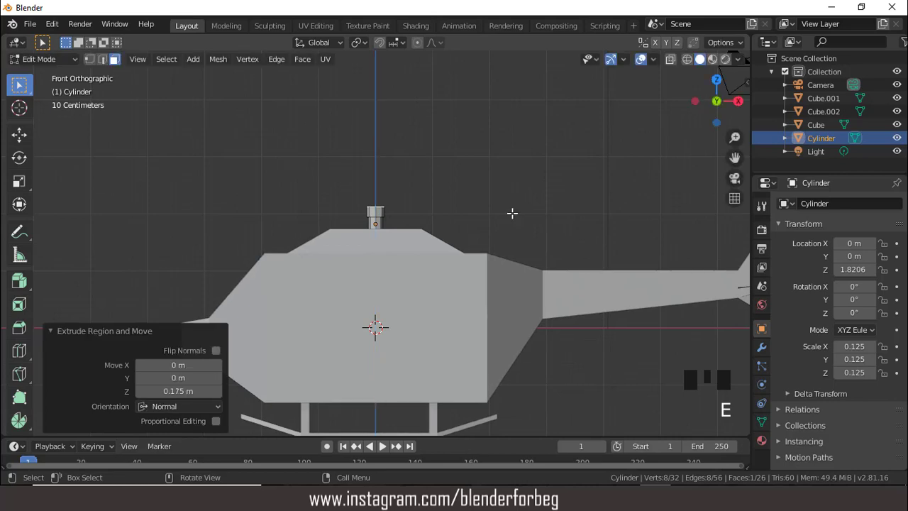
Extrude the mast's top face in place, scale it to about 0.889, and extrude it up about 0.082 m.
key("e")
right_click(512, 213)
key("s")
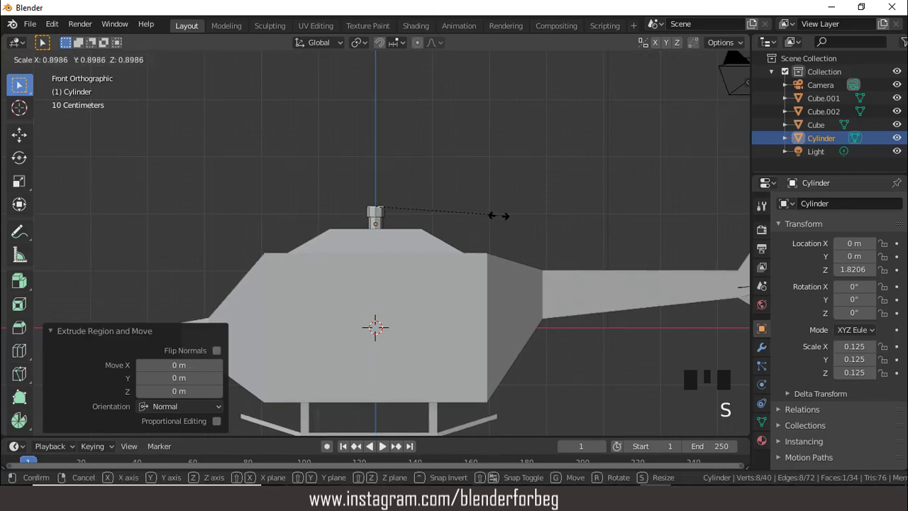
left_click(498, 216)
key("e")
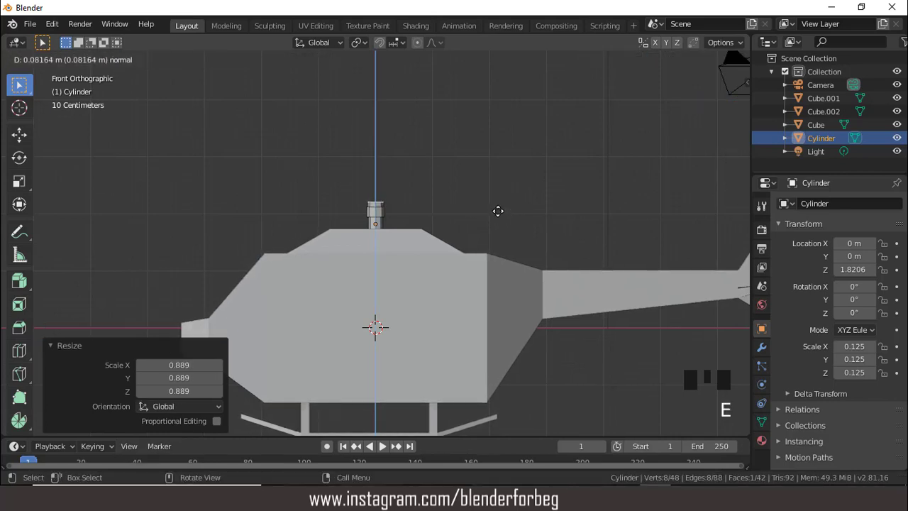
left_click(498, 211)
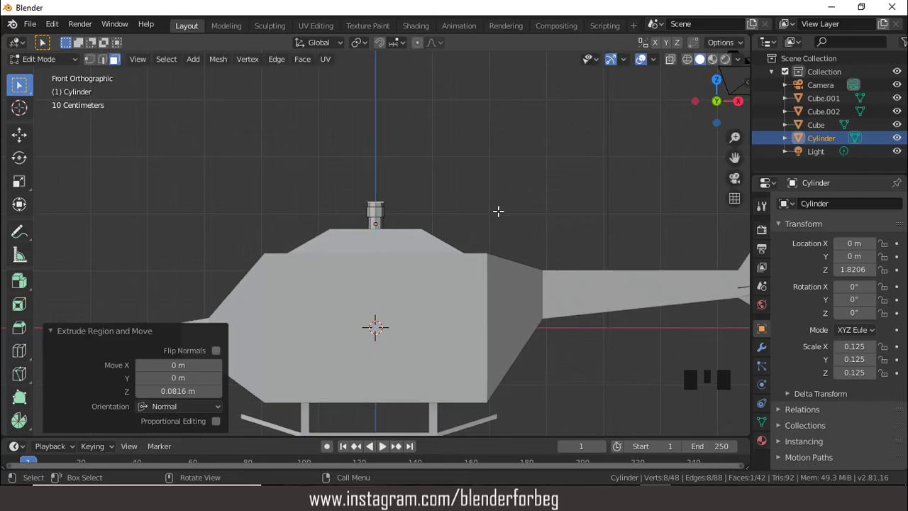
Lengthen the mast by extruding its top face upward twice more, the first time by about 0.07 m.
key("e")
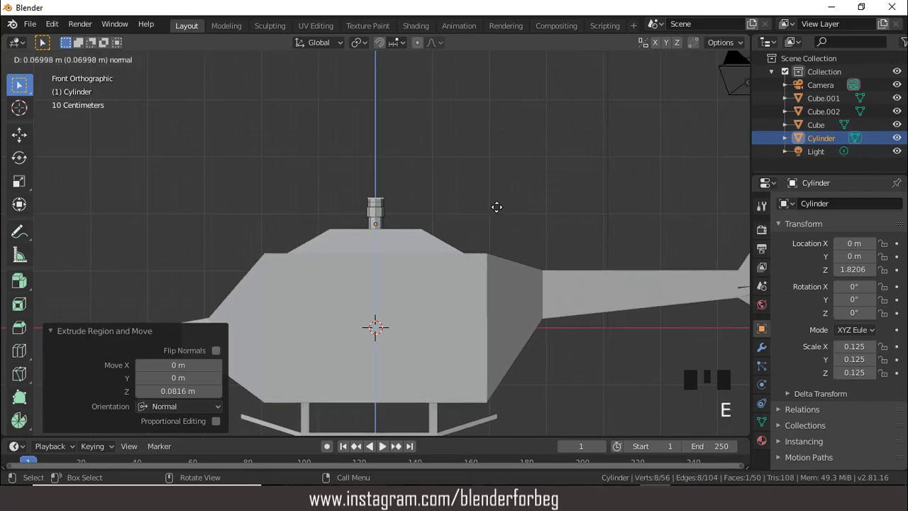
left_click(496, 207)
key("e")
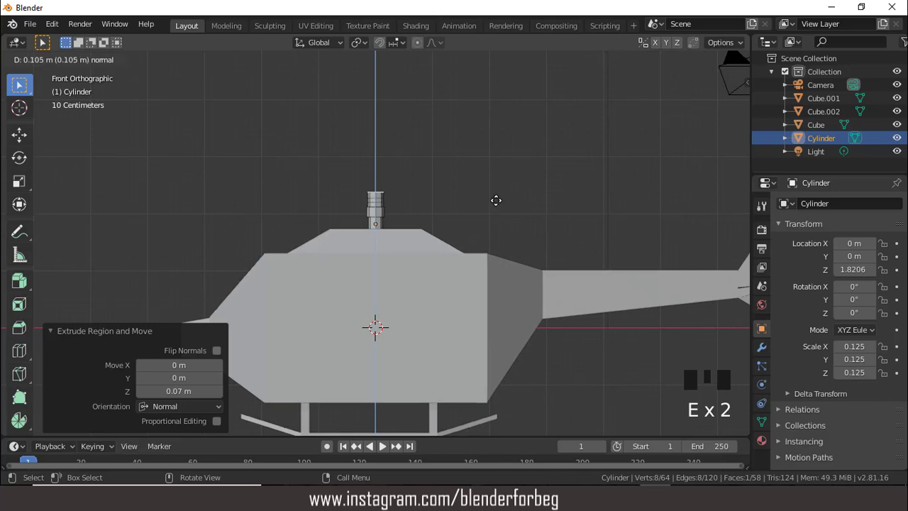
left_click(495, 196)
Extrude the mast's top face in place, scale it to about 1.397, and extrude it up about 0.093 m as a cap.
key("e")
right_click(496, 195)
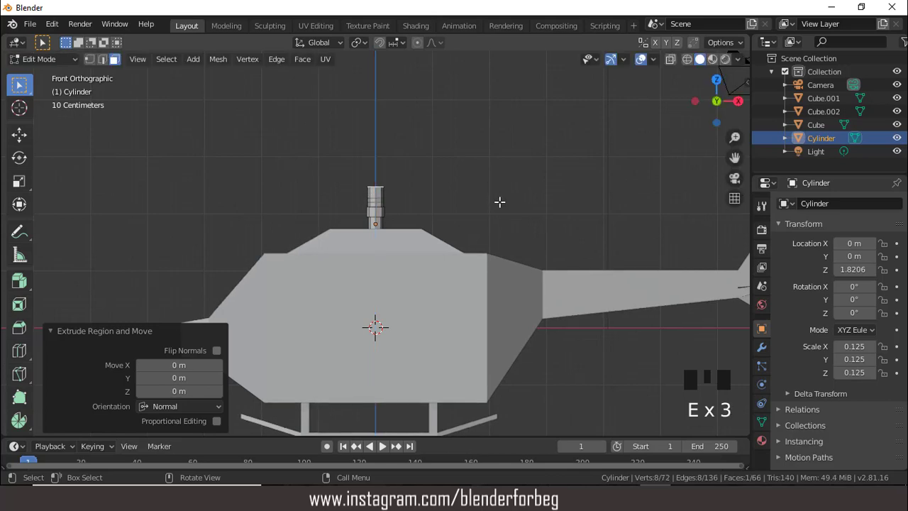
key("s")
left_click(551, 196)
key("e")
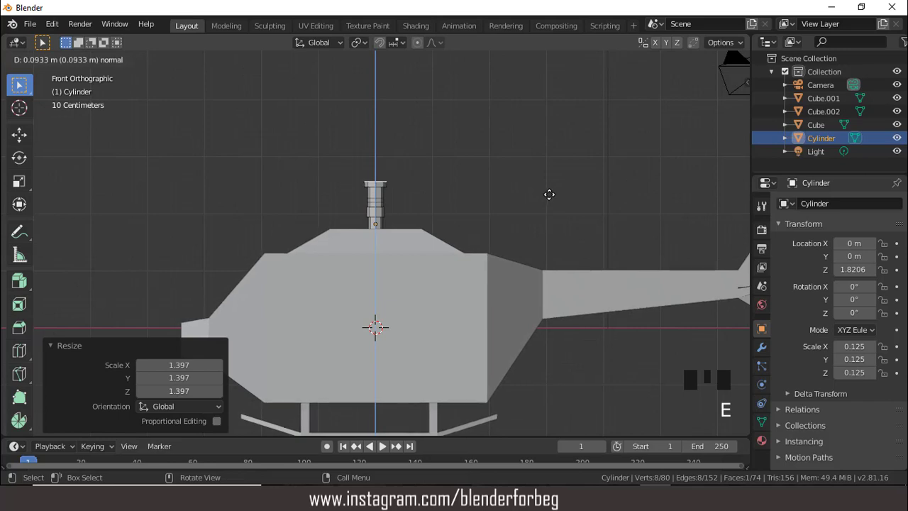
left_click(549, 194)
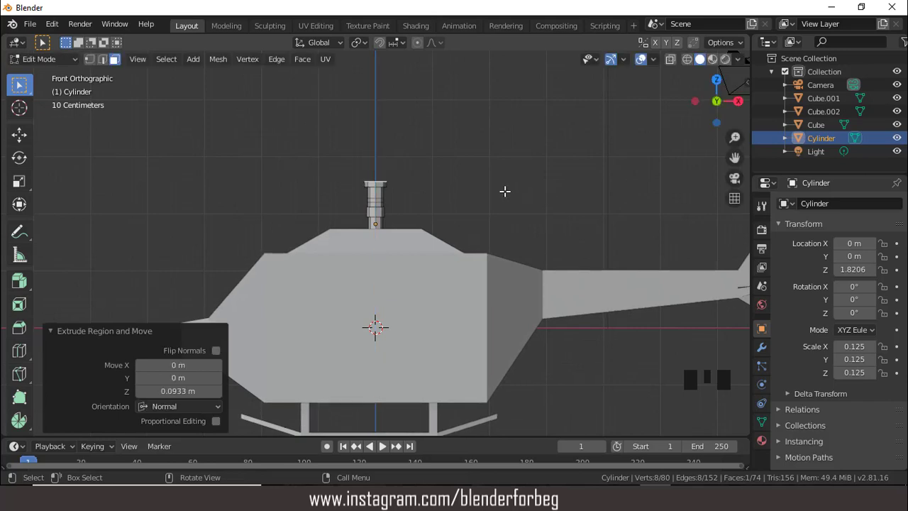
Select the ring of side faces around the middle of the mast and keep every other face using Checker Deselect.
left_click_drag(729, 141, 460, 133)
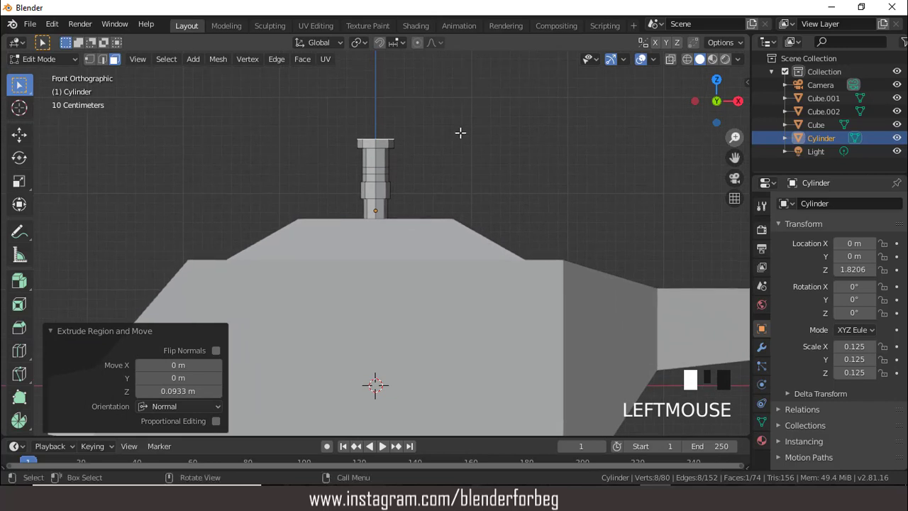
left_click(374, 170, "alt")
left_click(166, 59)
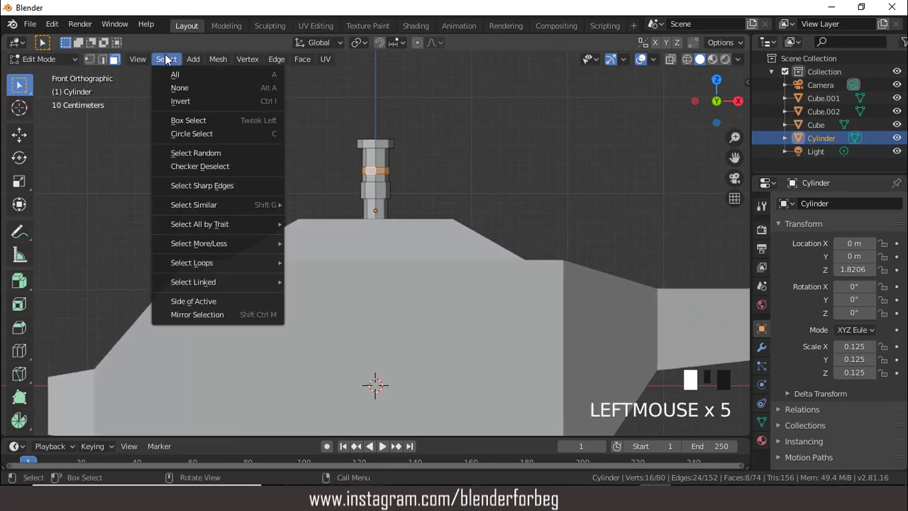
left_click(189, 166)
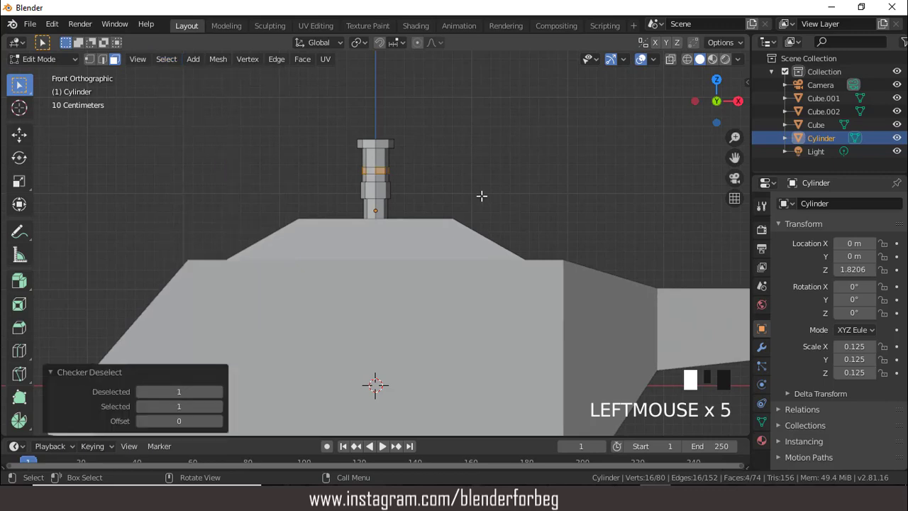
Extrude the four selected mast faces individually with an offset of about -8.87 m to form the rotor blades.
left_click_drag(735, 137, 731, 185)
key("KP_7")
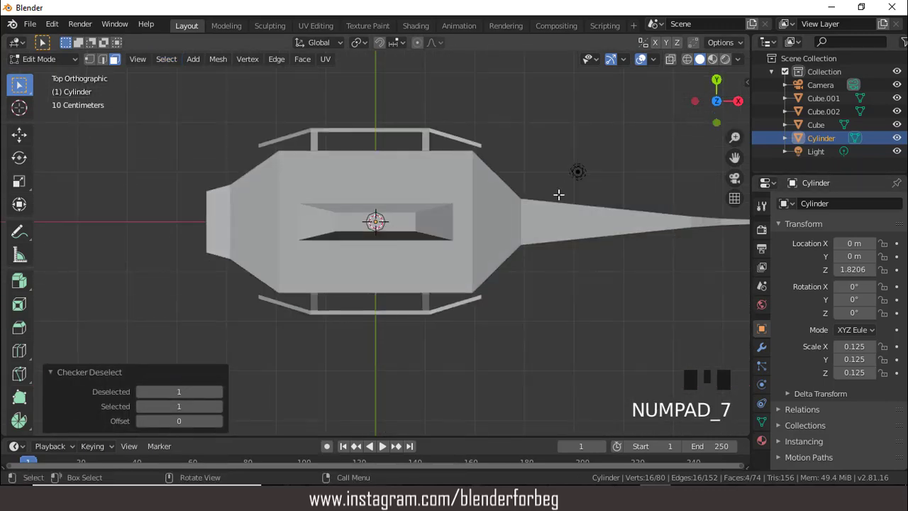
left_click_drag(19, 281, 84, 344)
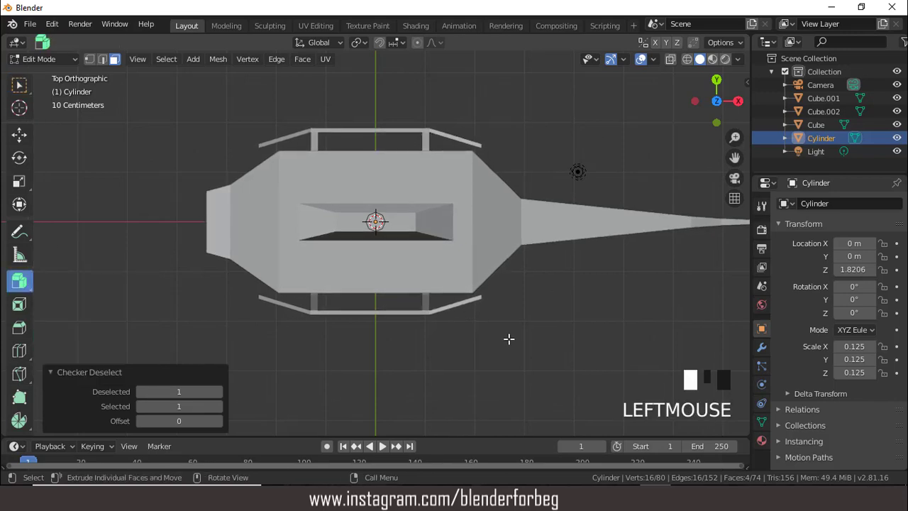
left_click_drag(511, 339, 405, 117)
Lengthen and widen the rotor blades by scaling their end faces to about 2.14, and again by about 1.133.
middle_click_drag(539, 305, 505, 174)
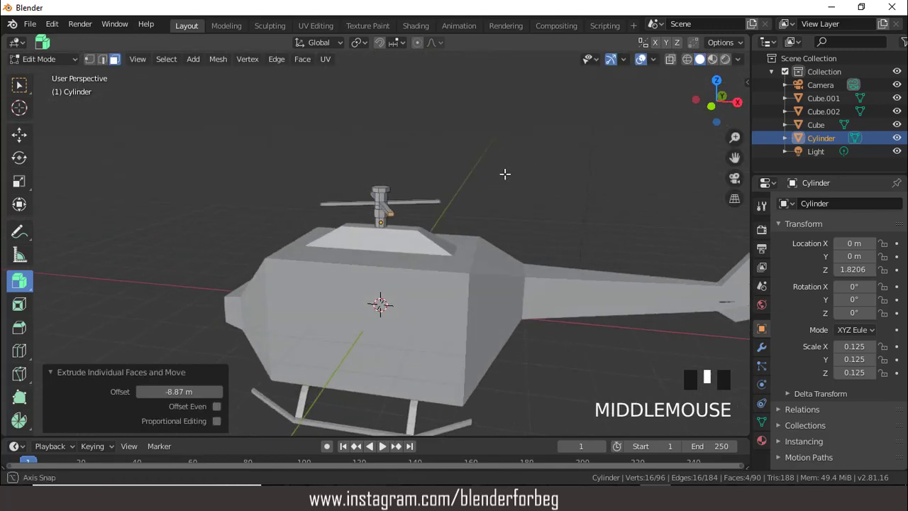
key("s")
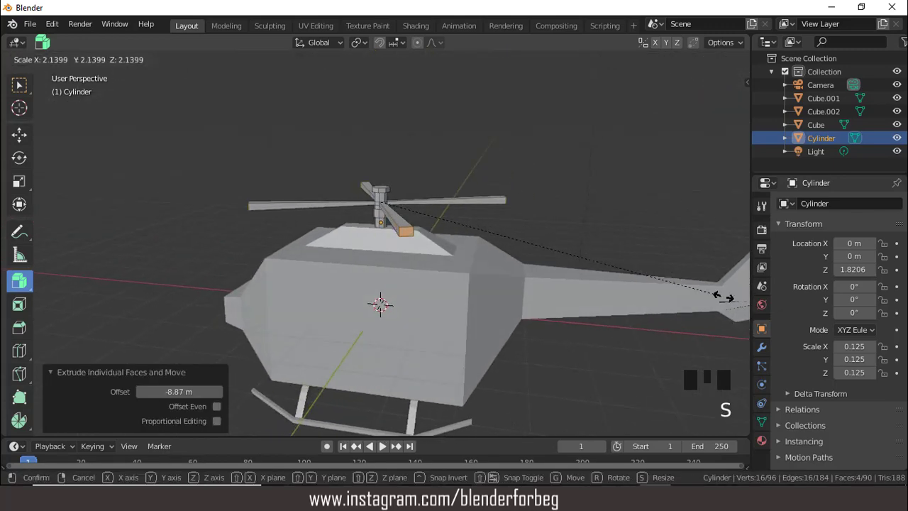
left_click(725, 298)
middle_click_drag(638, 301, 562, 251)
key("s")
left_click(612, 310)
Flatten the blade end faces to about 0.29 along Z and lower them about 0.233 m so the blades droop.
key("s")
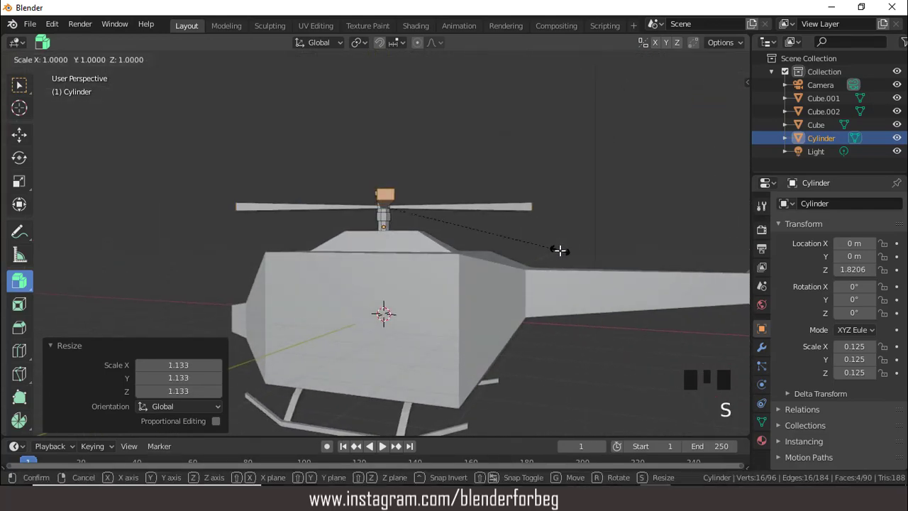
key("z")
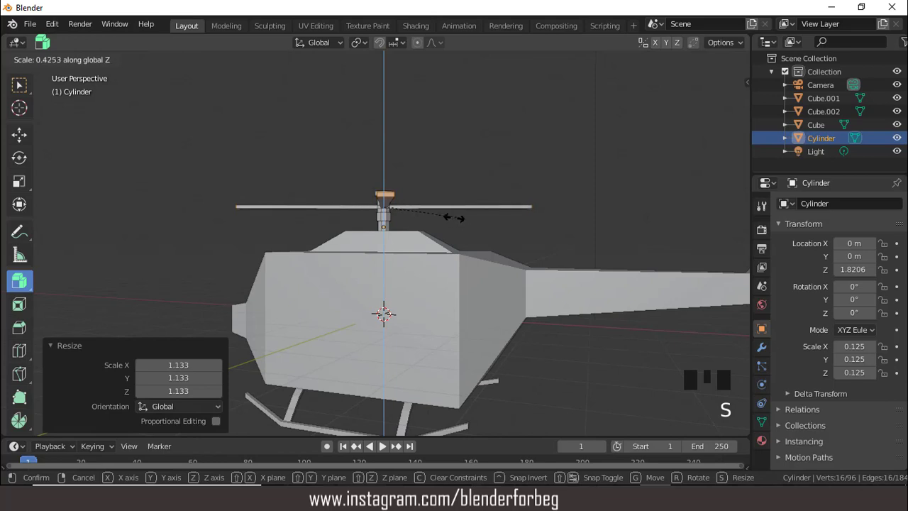
left_click(426, 213)
middle_click_drag(469, 241, 437, 249)
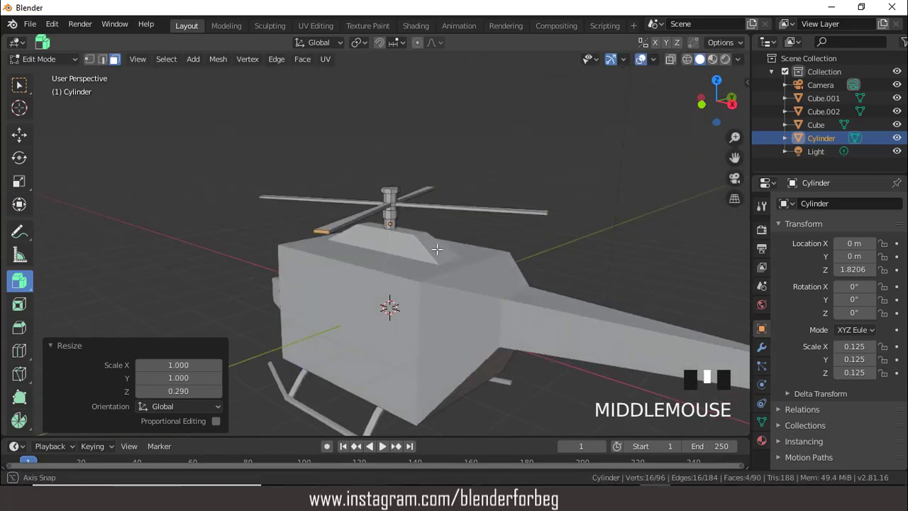
key("g")
key("z")
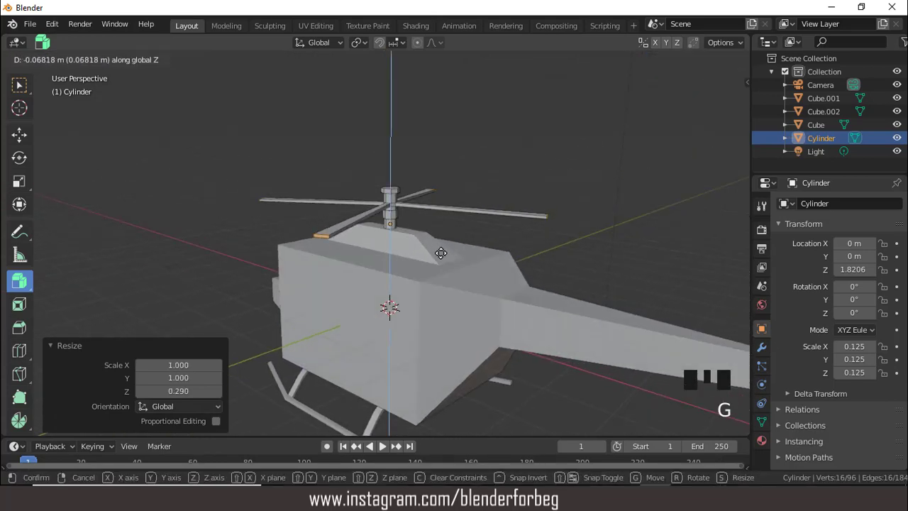
left_click(442, 259)
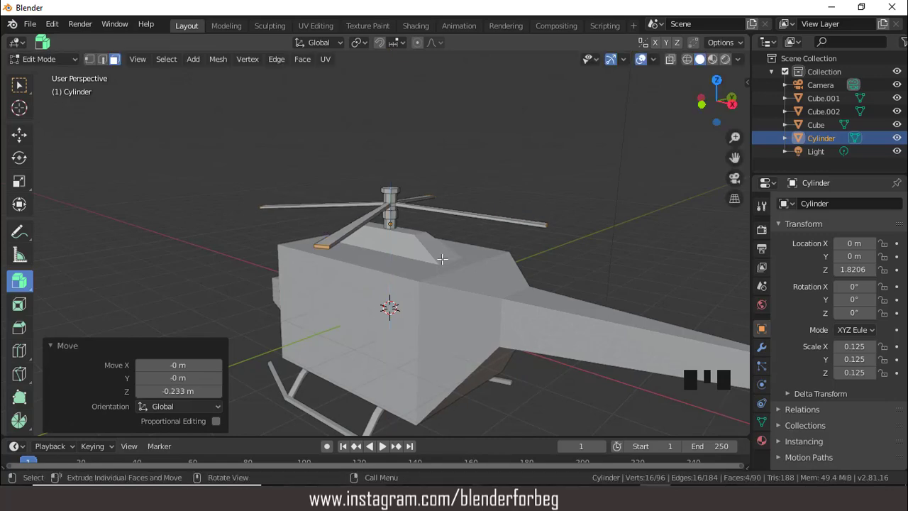
middle_click_drag(443, 259, 460, 268)
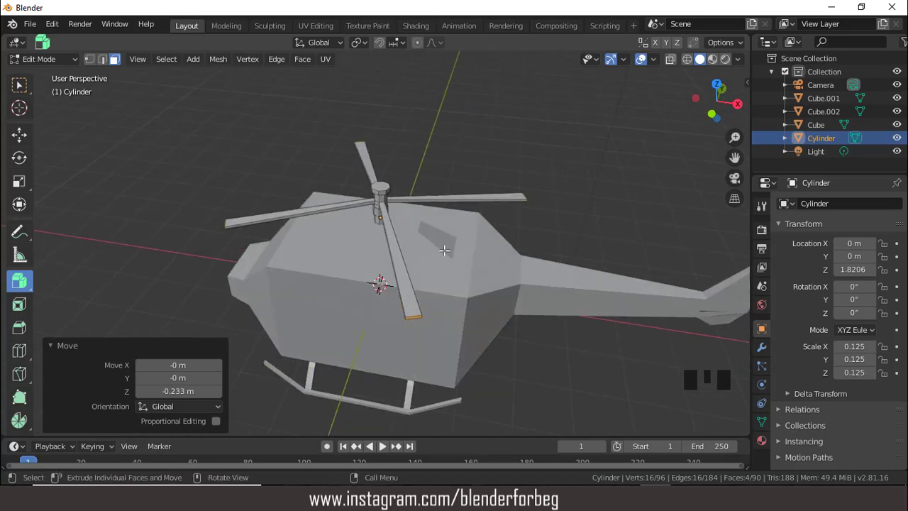
In Object Mode, duplicate the main rotor and place the copy about 6.96 m along X over the tail fin.
key("Tab")
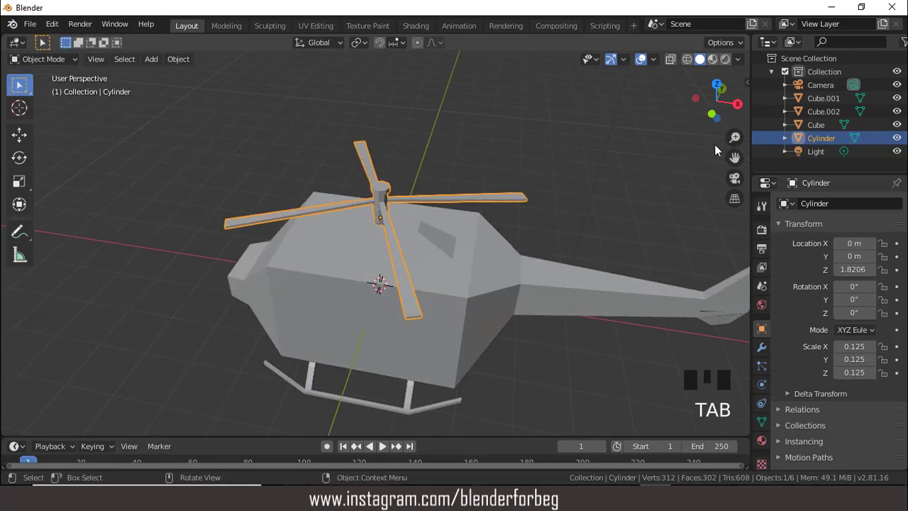
left_click_drag(729, 137, 595, 190)
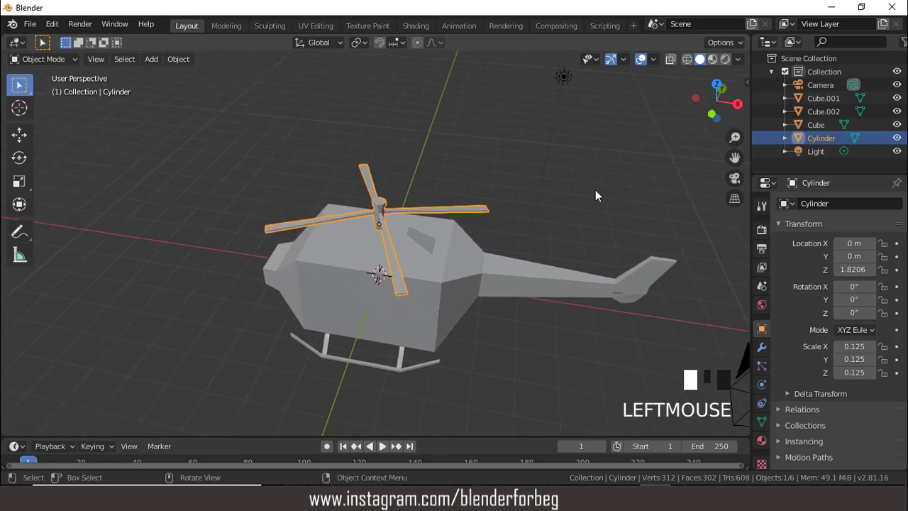
key("KP_1")
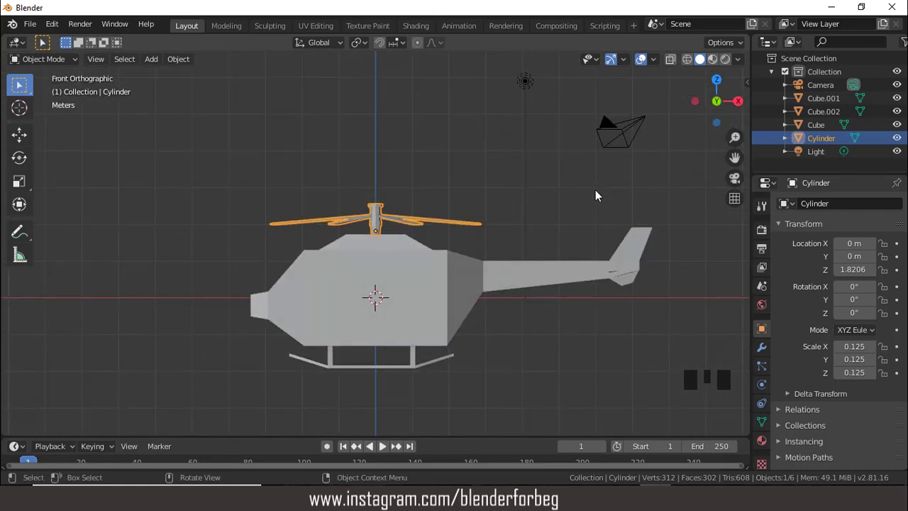
key("shift+d")
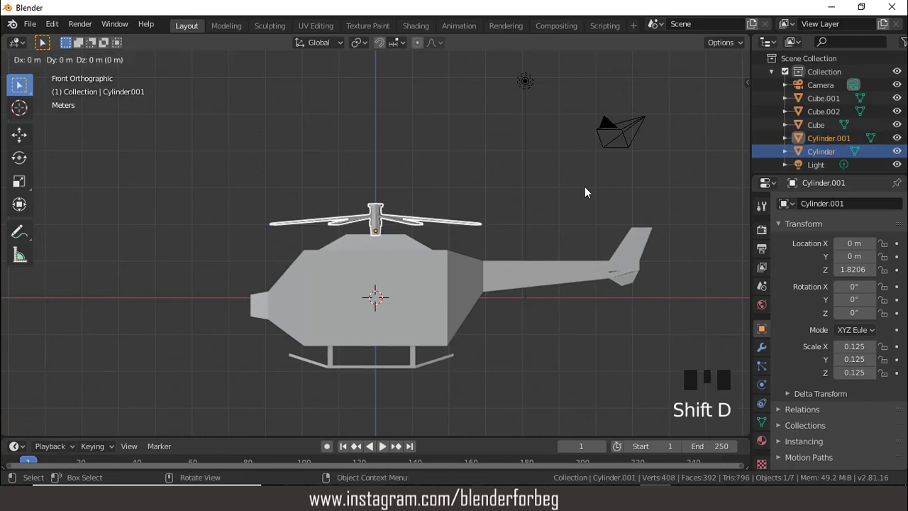
key("x")
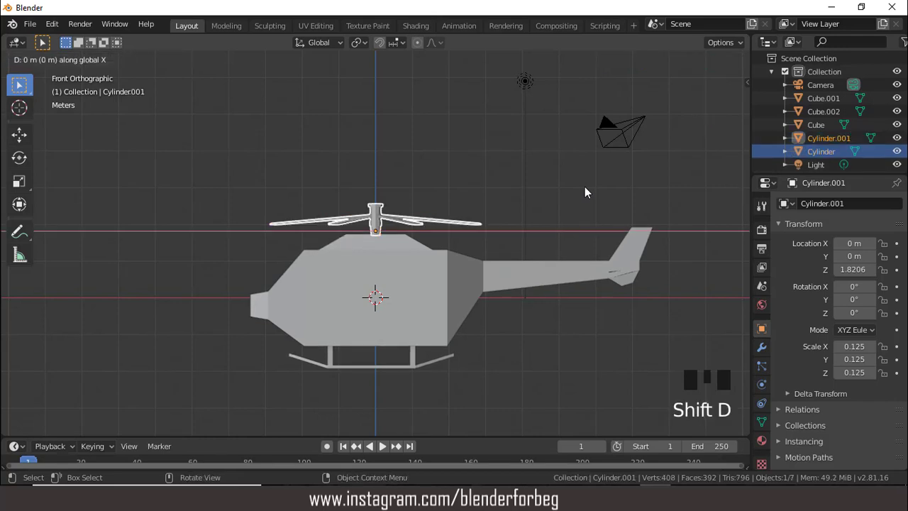
mouse_move(653, 191)
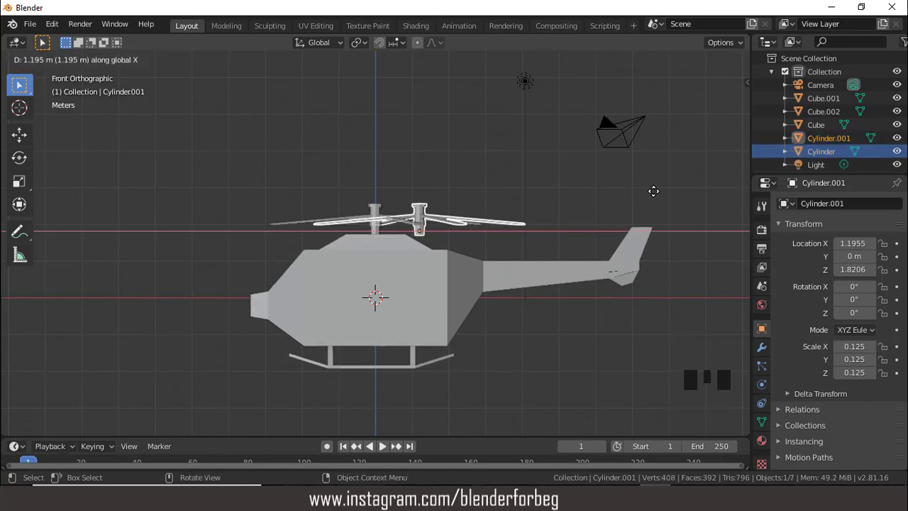
left_click(89, 199)
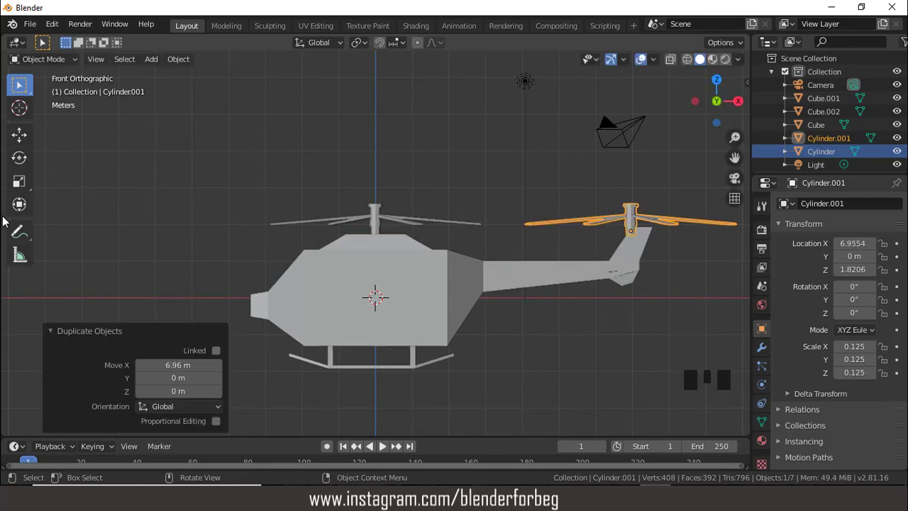
Set the duplicated rotor's X rotation to 90° and scale it to about 0.288 as a tail rotor.
left_click(854, 286)
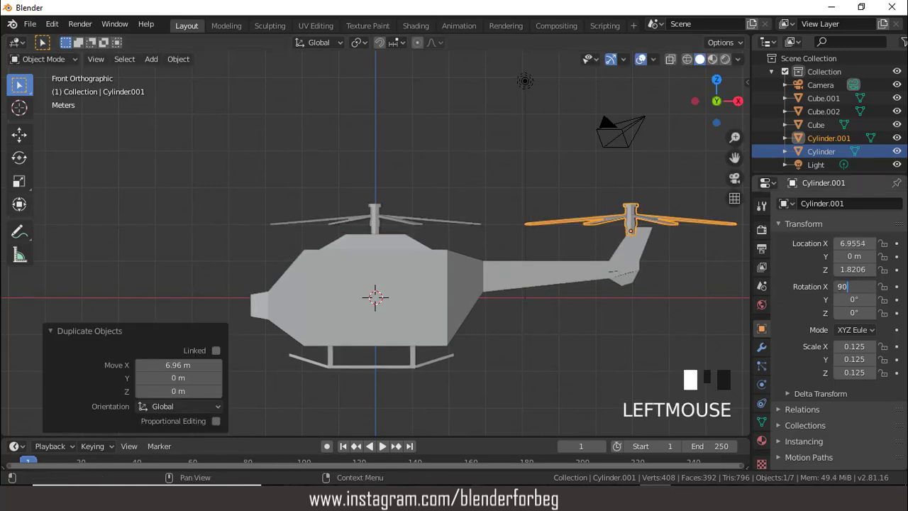
type("90")
key("Return")
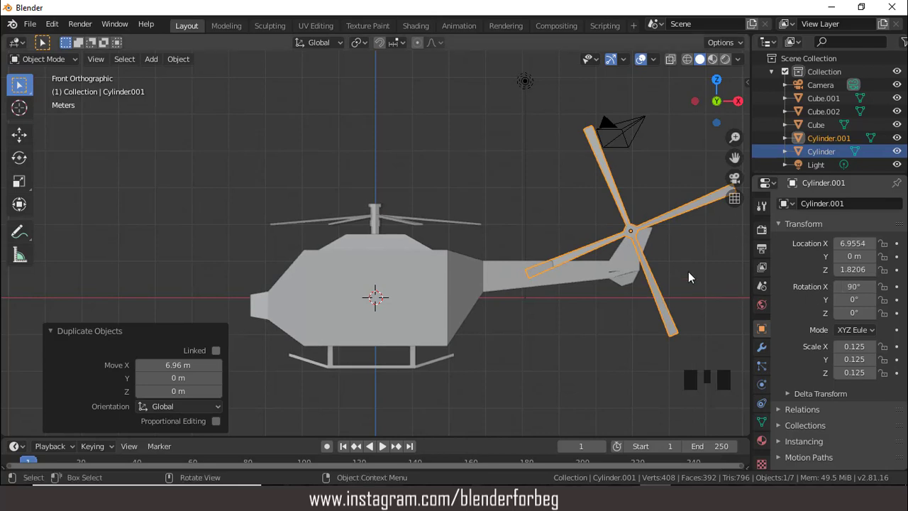
key("s")
left_click(648, 242)
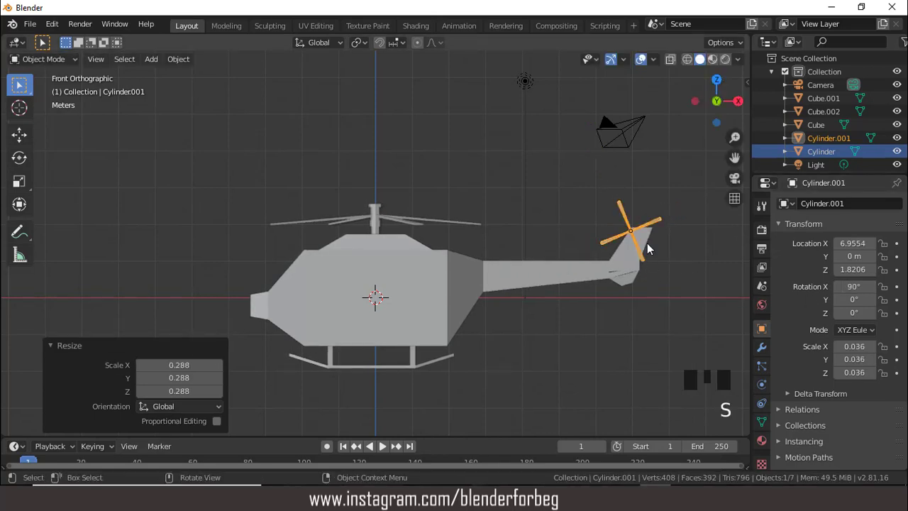
Lower the tail rotor about 0.978 m along Z and shift it about -0.254 m along X onto the fin.
key("g")
key("z")
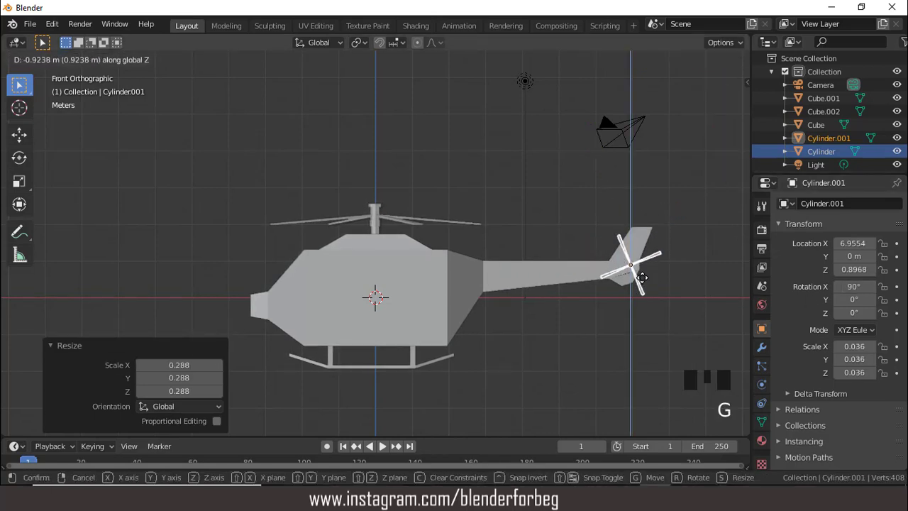
left_click(642, 279)
key("g")
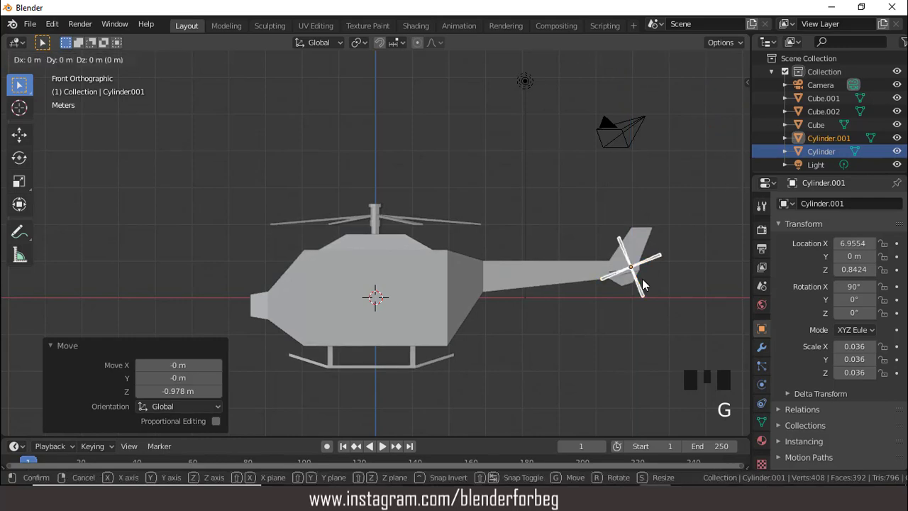
key("x")
left_click(634, 284)
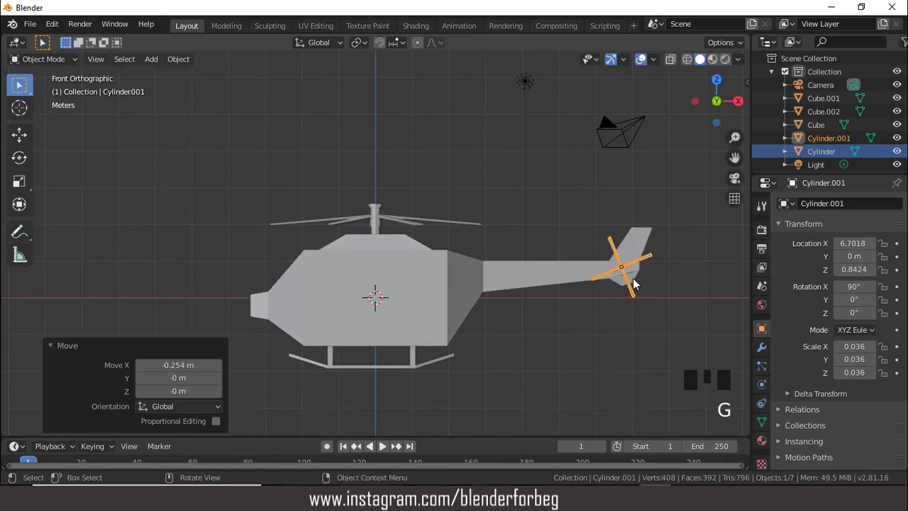
Move the tail rotor about -0.091 m along Y to the side of the fin and set its Z rotation to 4.5°.
key("KP_7")
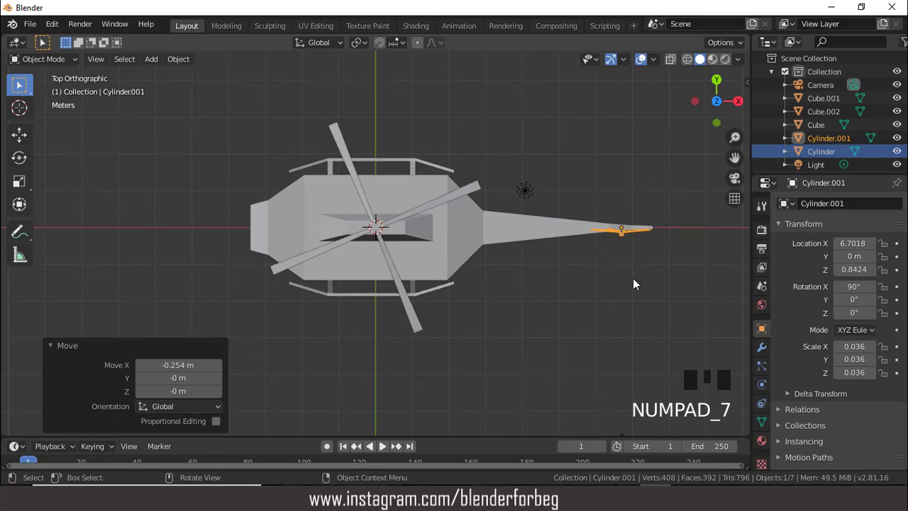
key("g")
key("y")
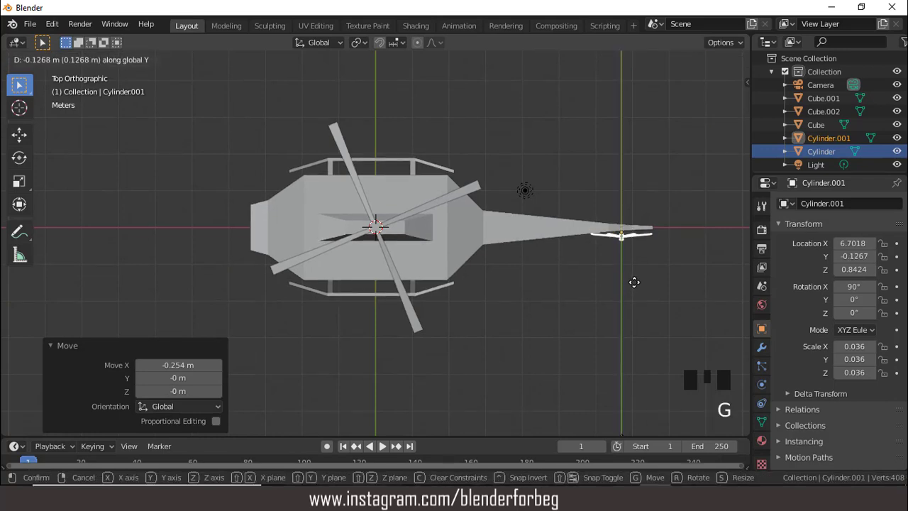
left_click(635, 287)
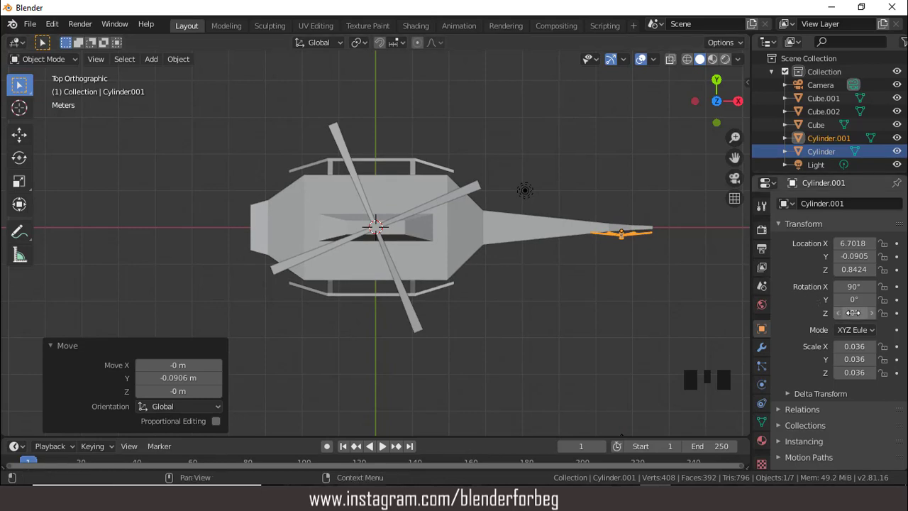
left_click_drag(854, 313, 865, 313)
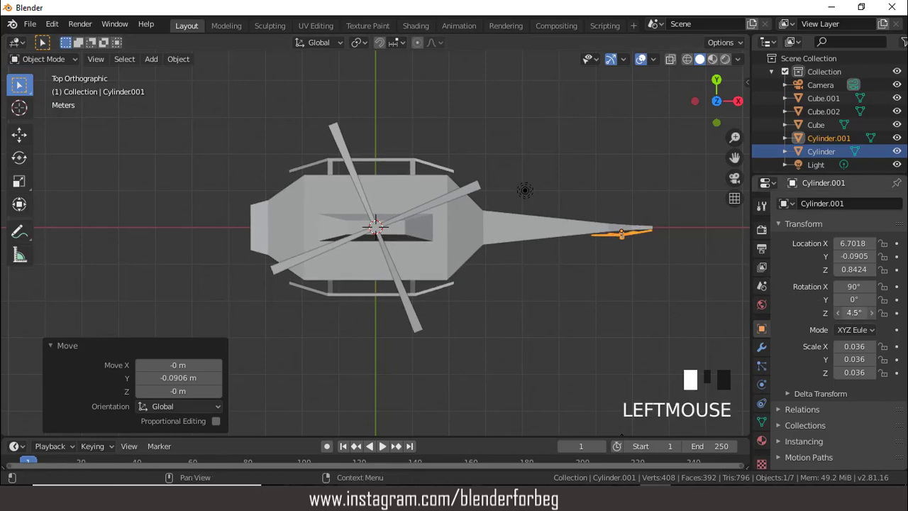
Scale the tail rotor by about 1.321 and move it about -0.036 m along Y, clear of the fin.
key("s")
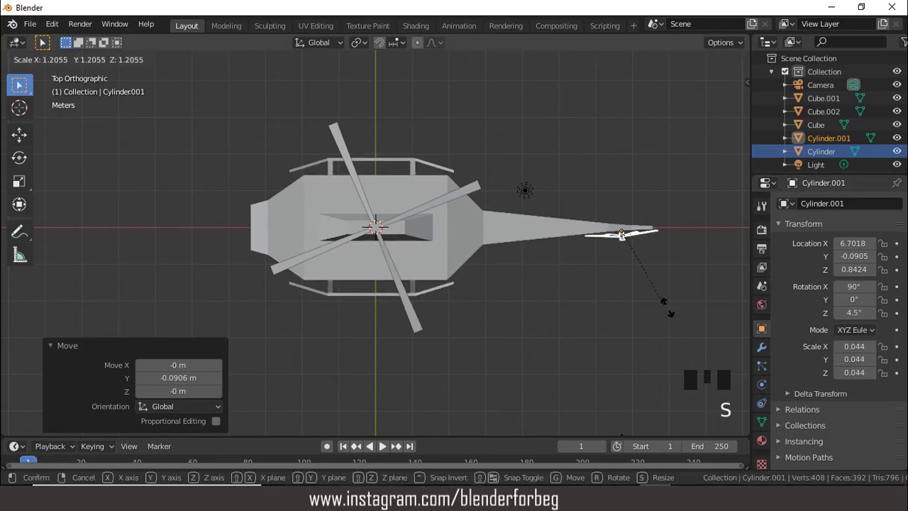
left_click(671, 311)
key("g")
key("y")
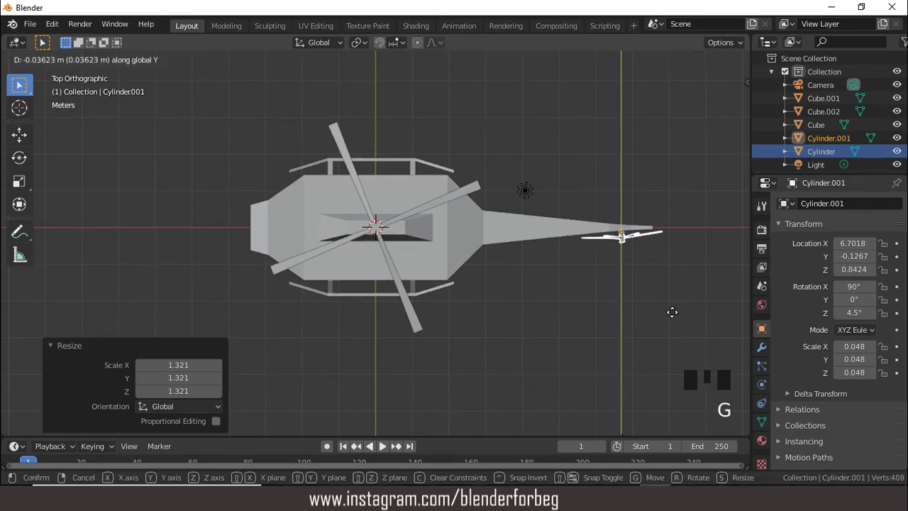
left_click(672, 311)
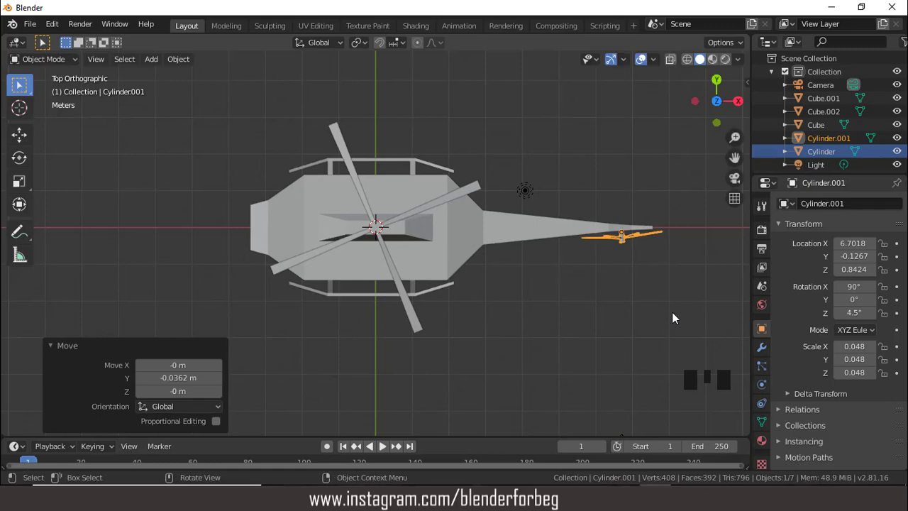
In Edit Mode, move the tail rotor's selected blade-tip faces about -0.06 m along Y to reduce the blades' tilt.
middle_click_drag(666, 310, 553, 173)
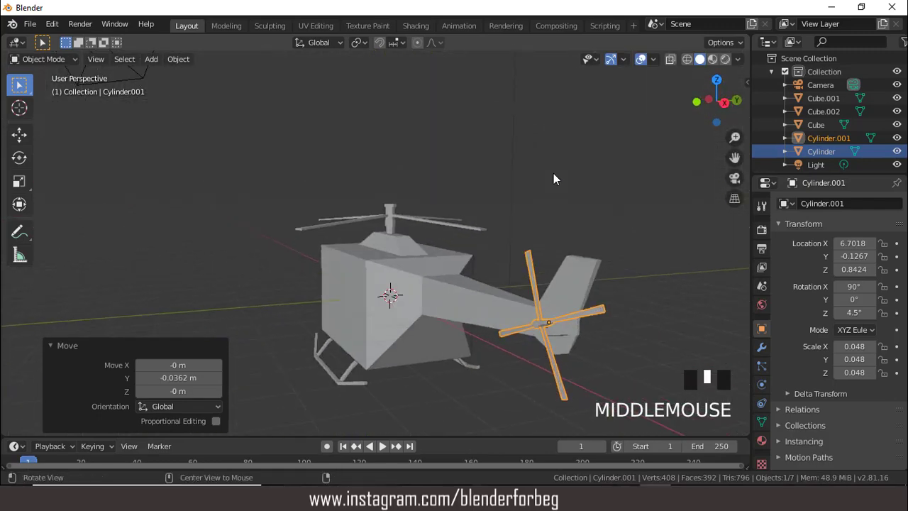
key("Tab")
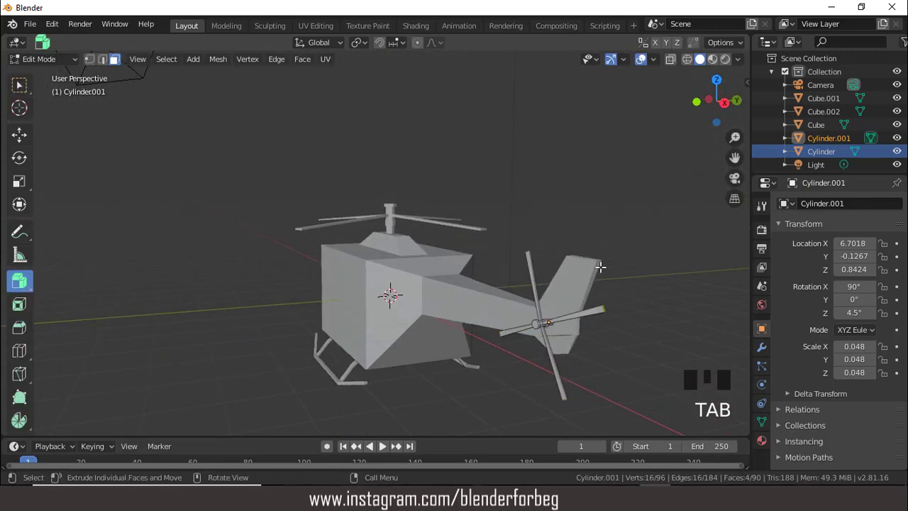
middle_click_drag(621, 325, 576, 308)
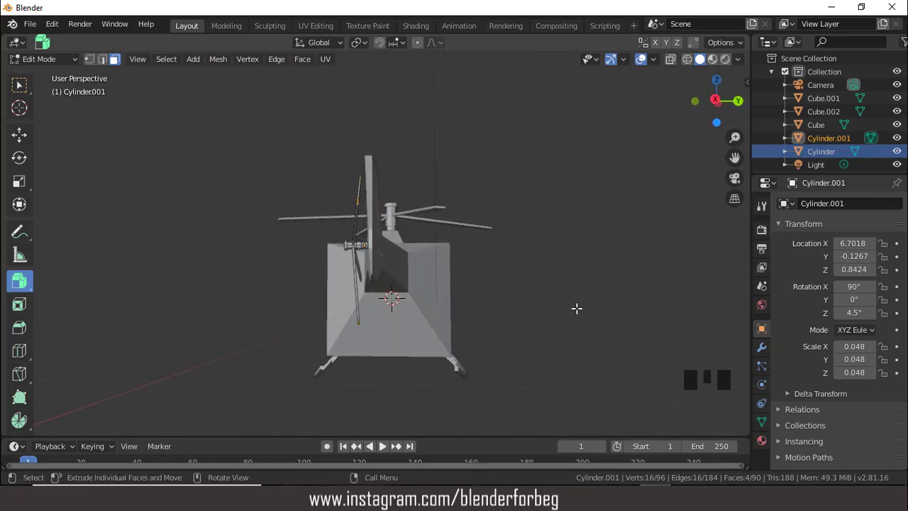
key("KP_3")
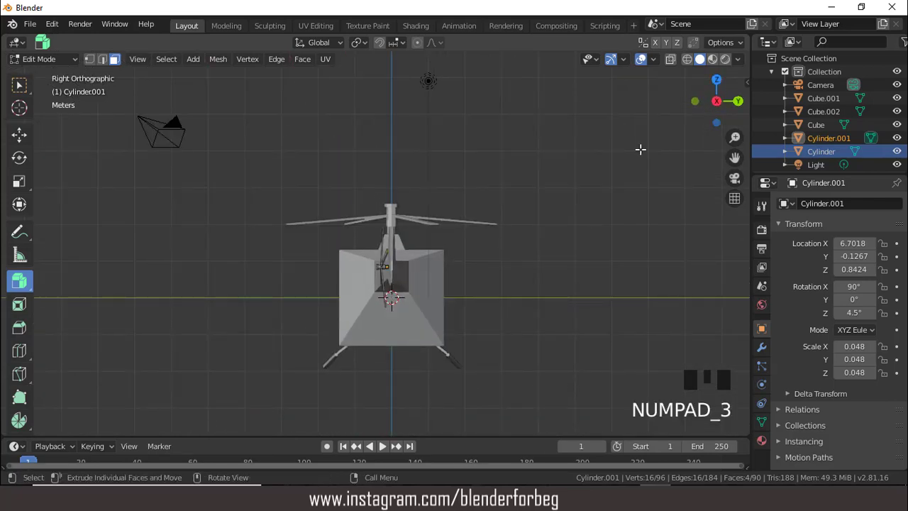
left_click_drag(726, 137, 570, 267)
key("g")
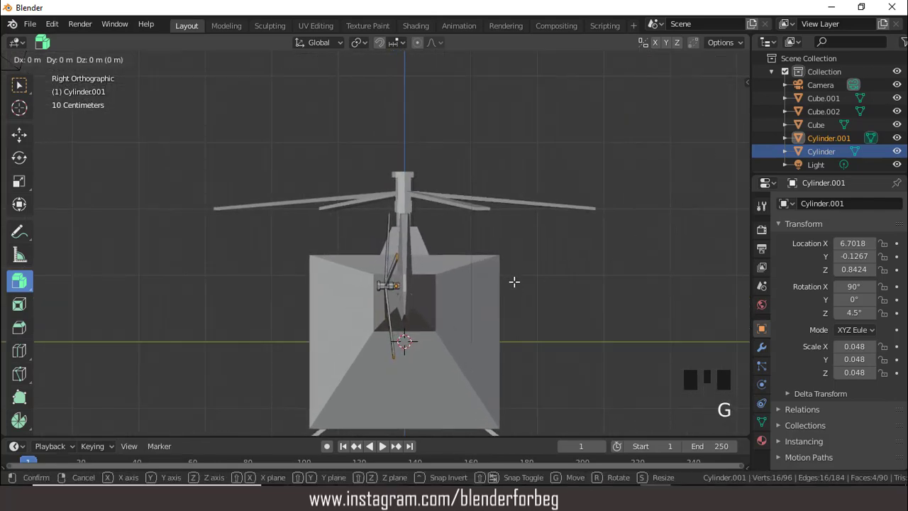
key("y")
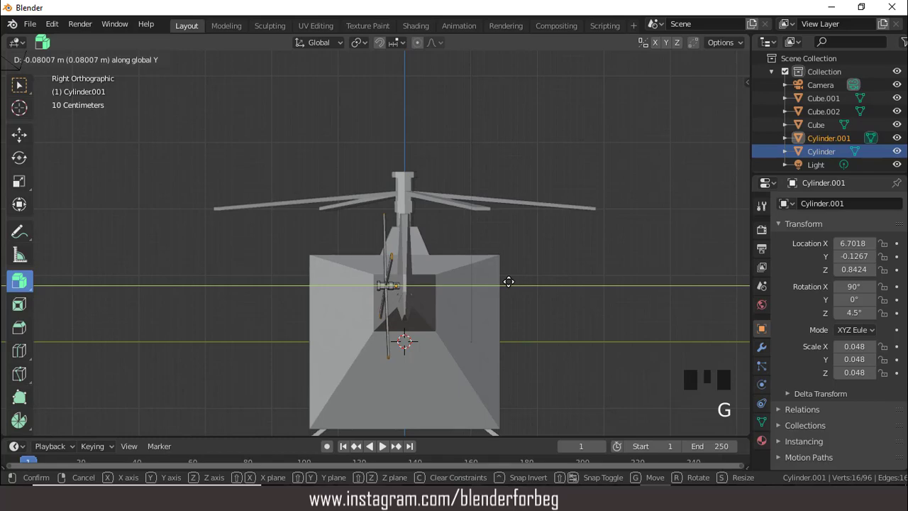
left_click(510, 283)
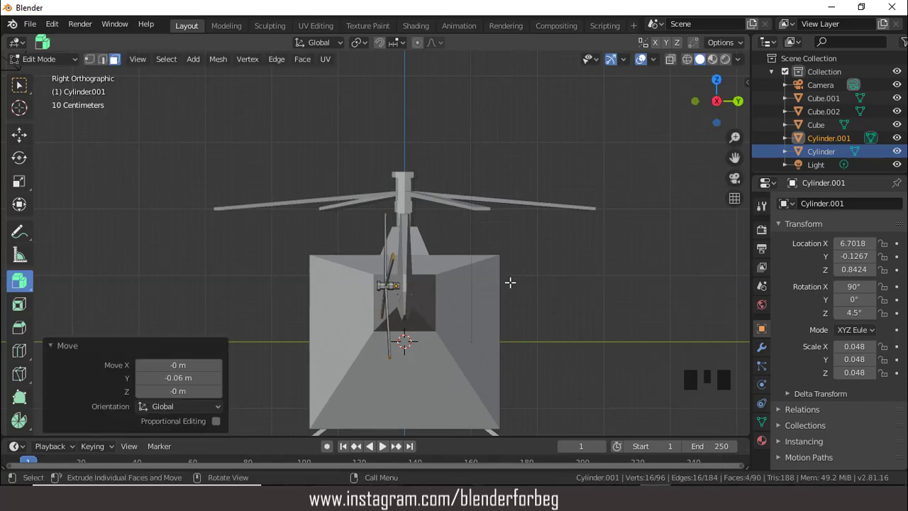
From the top view, shift the tail rotor's blade-tip faces about a further -0.028 m along Y to straighten the blades.
key("KP_7")
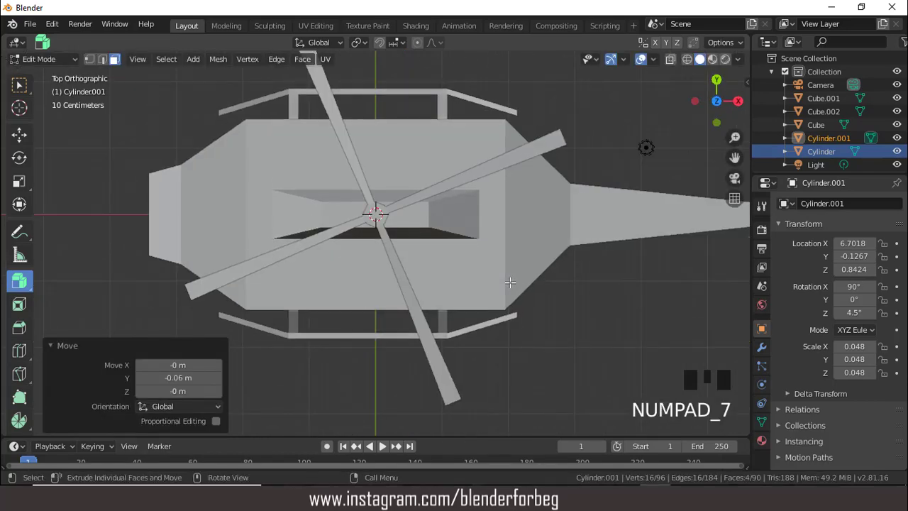
key("ctrl+KP_6")
key("ctrl+KP_6")
key("ctrl+KP_6")
key("ctrl+KP_6")
key("ctrl+KP_6")
key("ctrl+KP_6")
key("ctrl+KP_6")
key("ctrl+KP_6")
key("ctrl+KP_6")
key("ctrl+KP_6")
key("ctrl+KP_6")
key("ctrl+KP_6")
key("ctrl+KP_6")
key("ctrl+KP_6")
key("ctrl+KP_6")
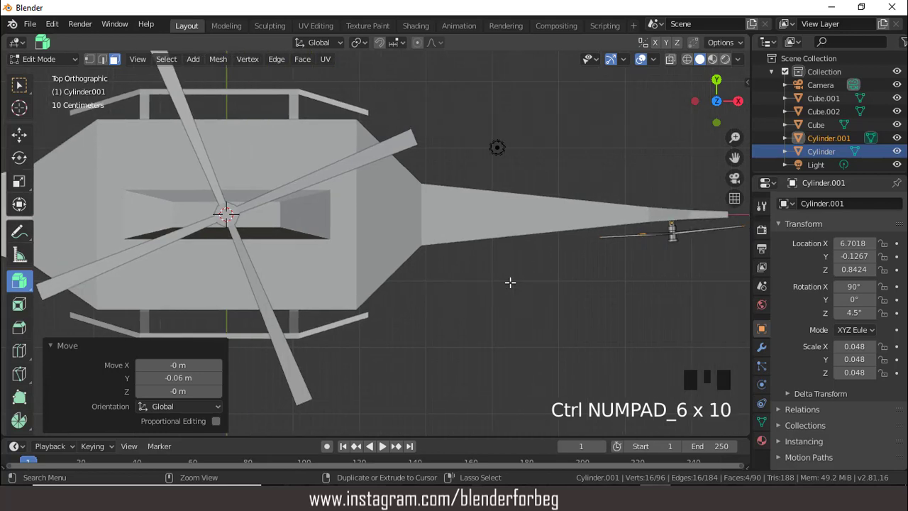
key("ctrl+KP_6")
key("ctrl+KP_6")
key("ctrl+KP_6")
key("ctrl+KP_6")
key("ctrl+KP_6")
key("ctrl+KP_6")
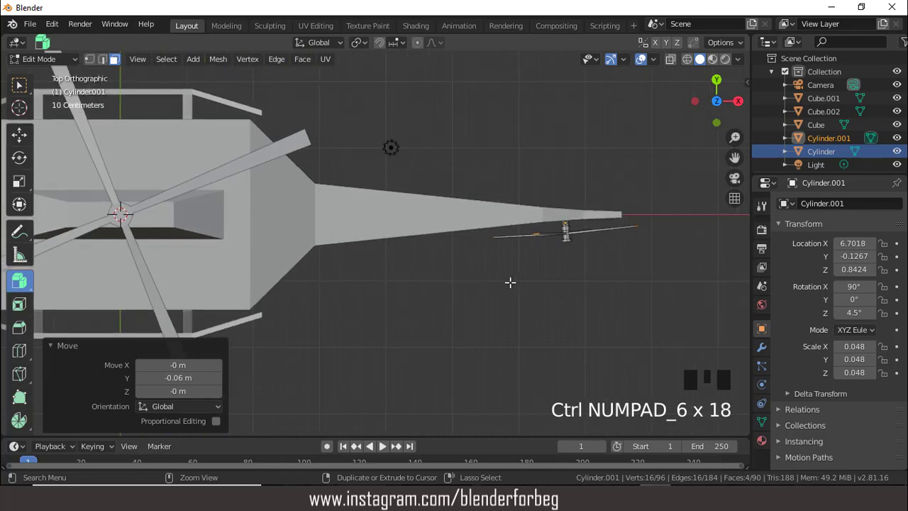
left_click_drag(734, 137, 652, 261)
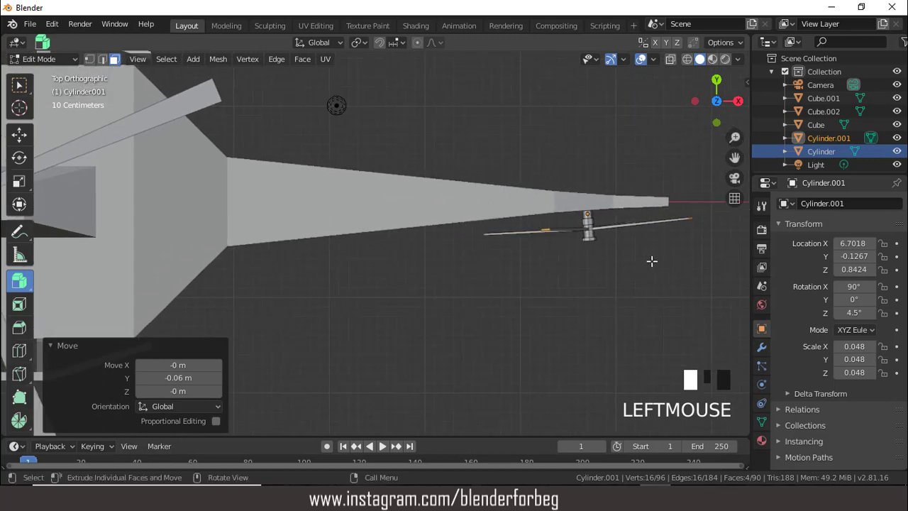
key("g")
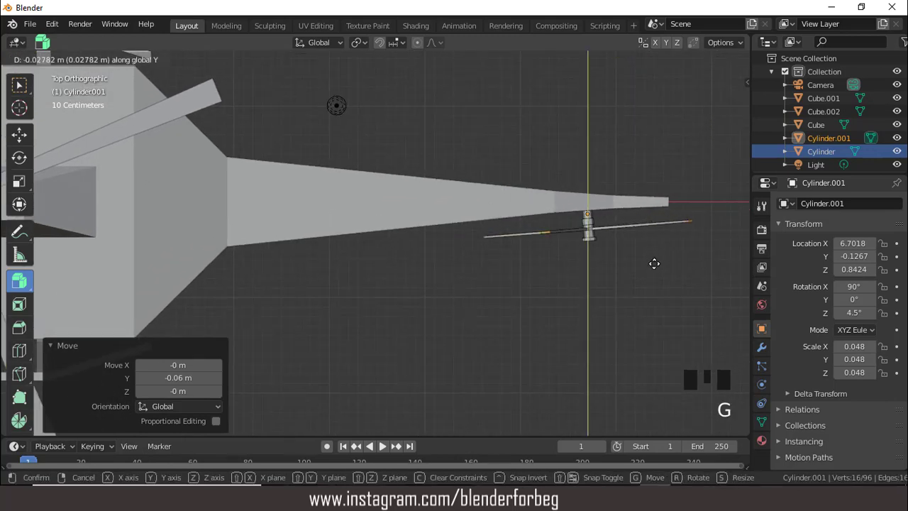
left_click(654, 263)
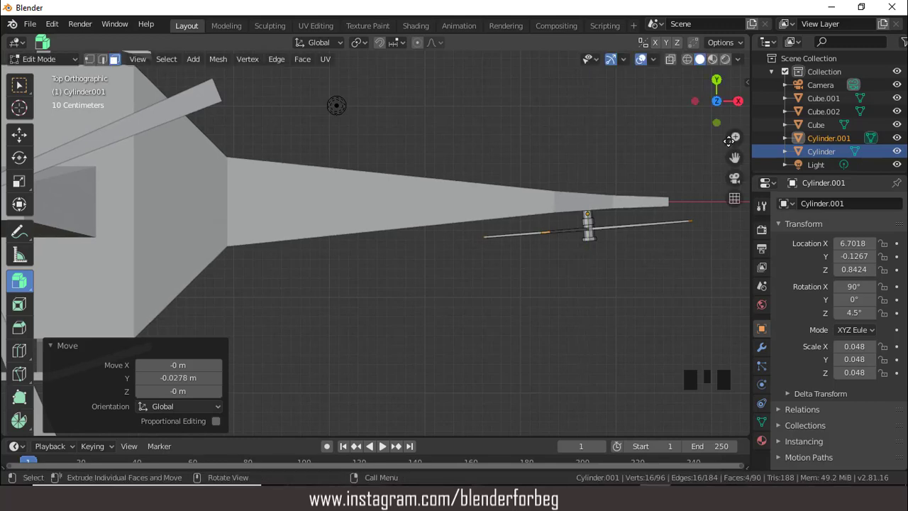
Examine the straightened tail rotor from behind and from the side, together with the whole helicopter.
scroll(374, 213, "down", 5)
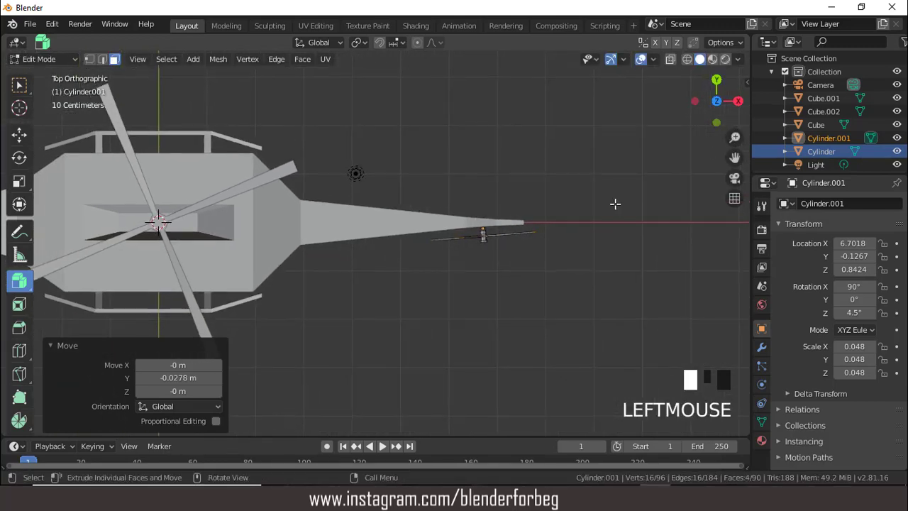
key("KP_3")
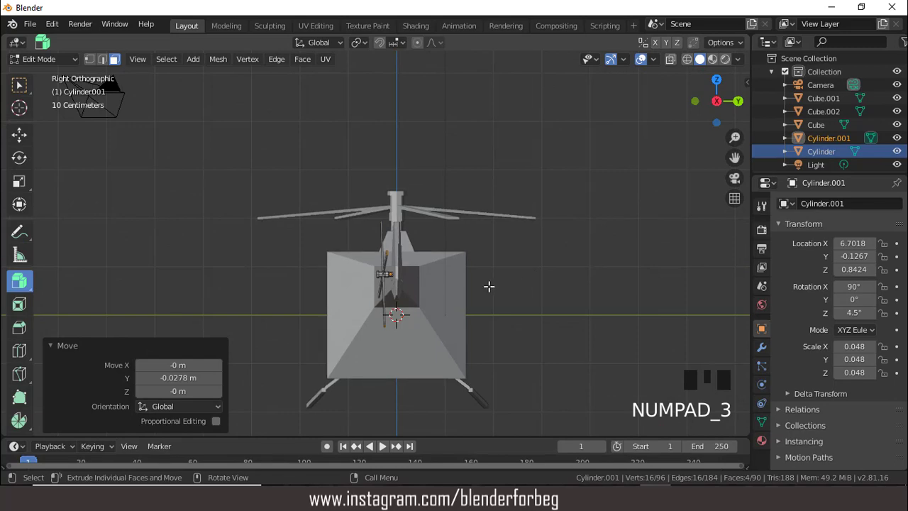
middle_click_drag(488, 286, 531, 276)
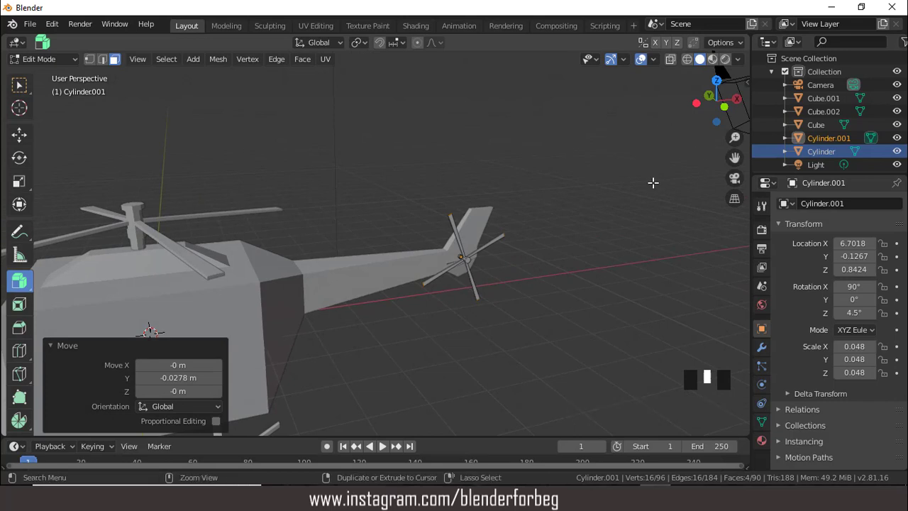
key("ctrl+KP_4")
key("ctrl+KP_4")
key("ctrl+KP_4")
key("ctrl+KP_4")
key("ctrl+KP_4")
key("ctrl+KP_4")
key("ctrl+KP_4")
key("ctrl+KP_4")
key("ctrl+KP_4")
key("ctrl+KP_4")
key("ctrl+KP_4")
key("ctrl+KP_2")
key("ctrl+KP_2")
key("ctrl+KP_2")
key("ctrl+KP_2")
key("ctrl+KP_2")
key("ctrl+KP_2")
key("ctrl+KP_2")
key("ctrl+KP_2")
key("ctrl+KP_2")
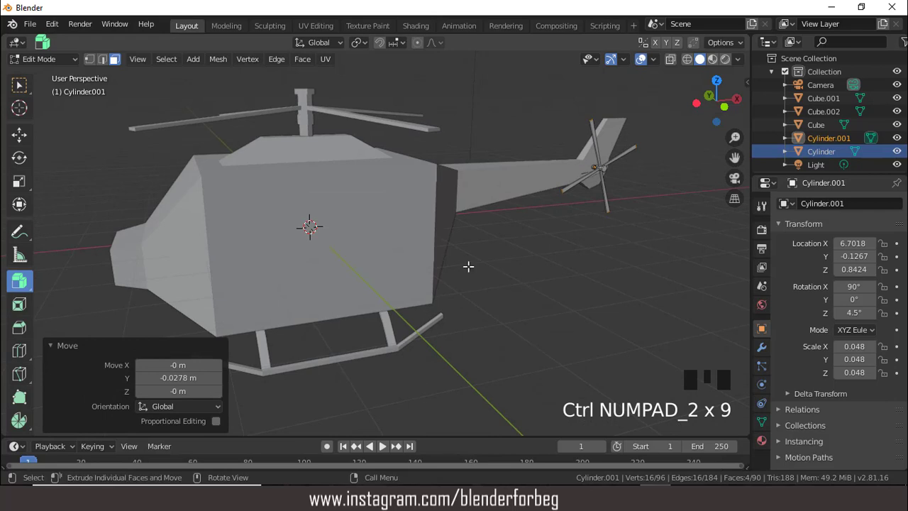
Return to Object Mode and give the helicopter body a new material with an orange-red base color.
key("Tab")
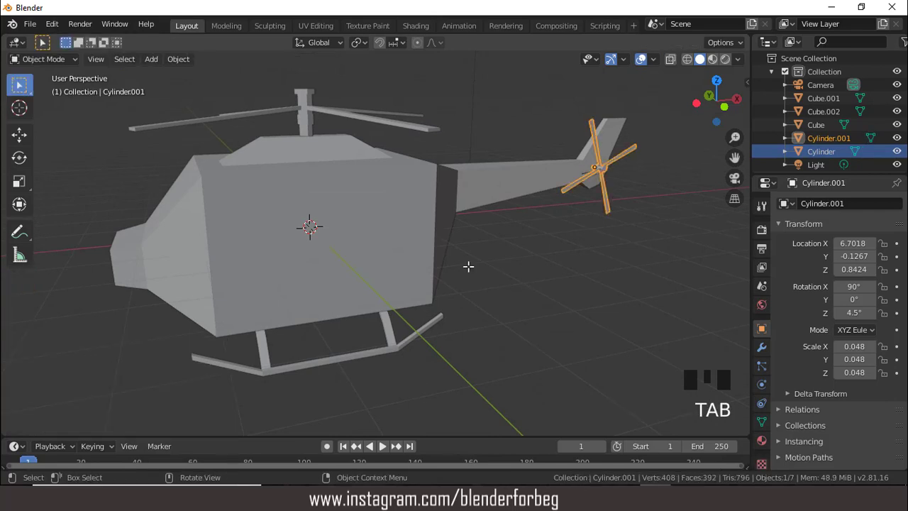
left_click(337, 226)
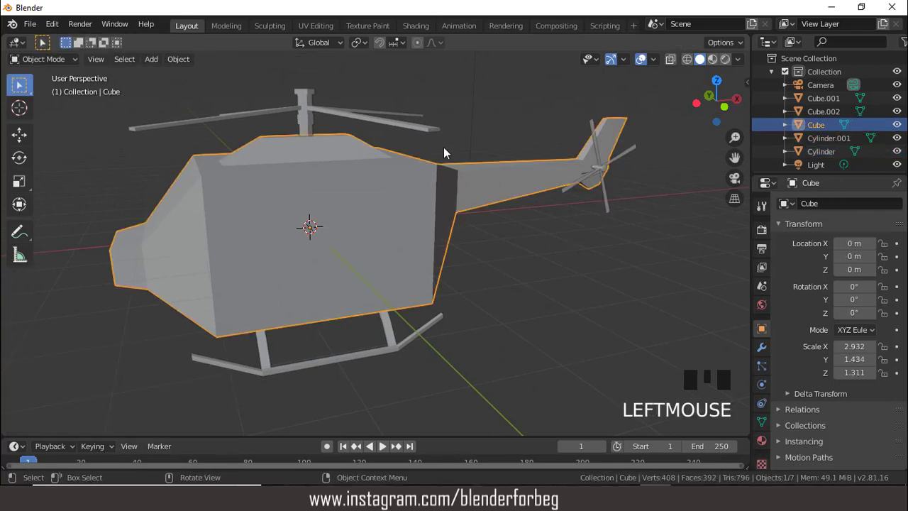
key("Tab")
key("Tab")
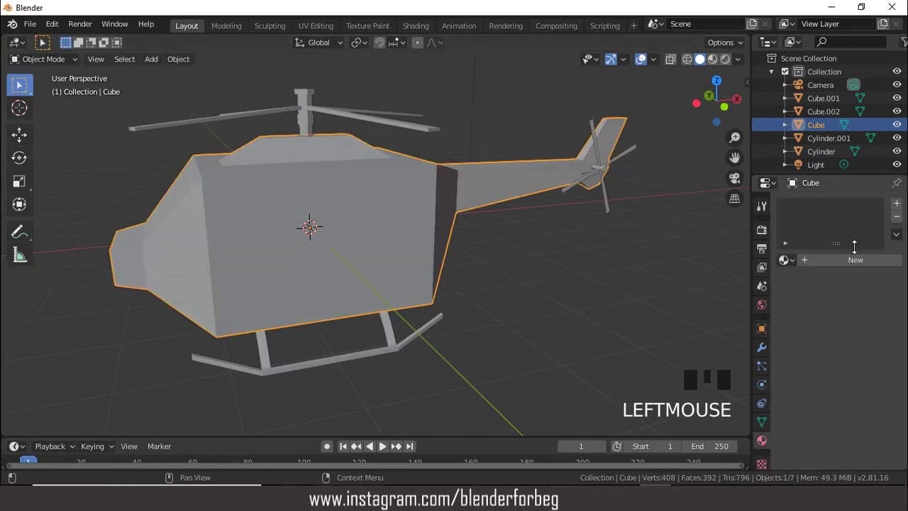
left_click(854, 262)
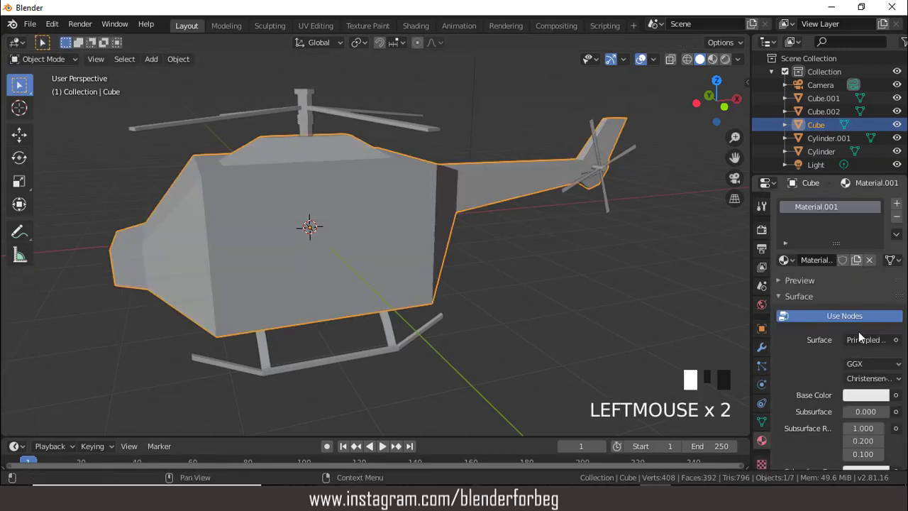
left_click(865, 396)
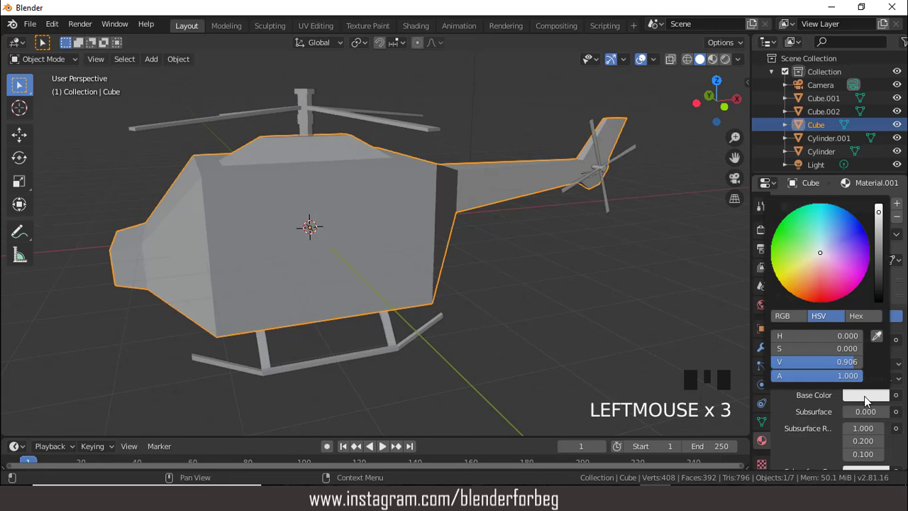
left_click_drag(820, 257, 810, 300)
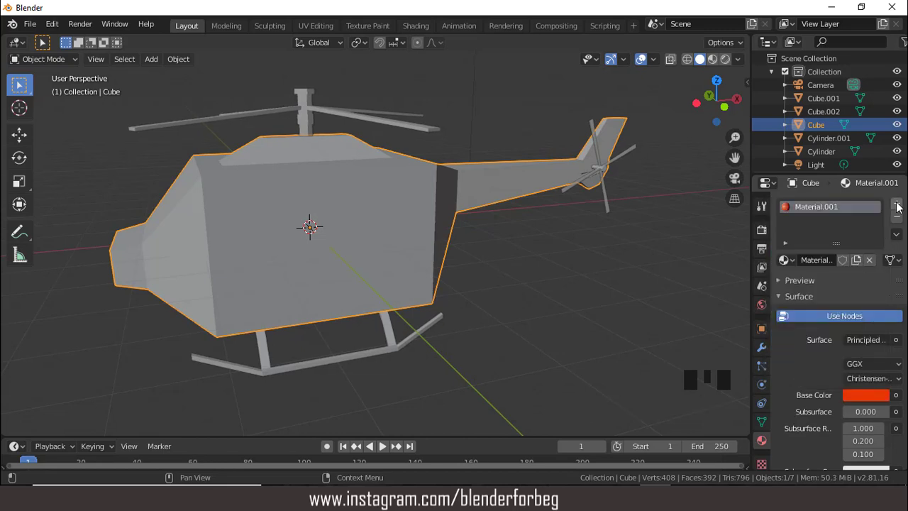
Add a second material slot to the body with a new material whose base color is black.
left_click(896, 205)
left_click(842, 286)
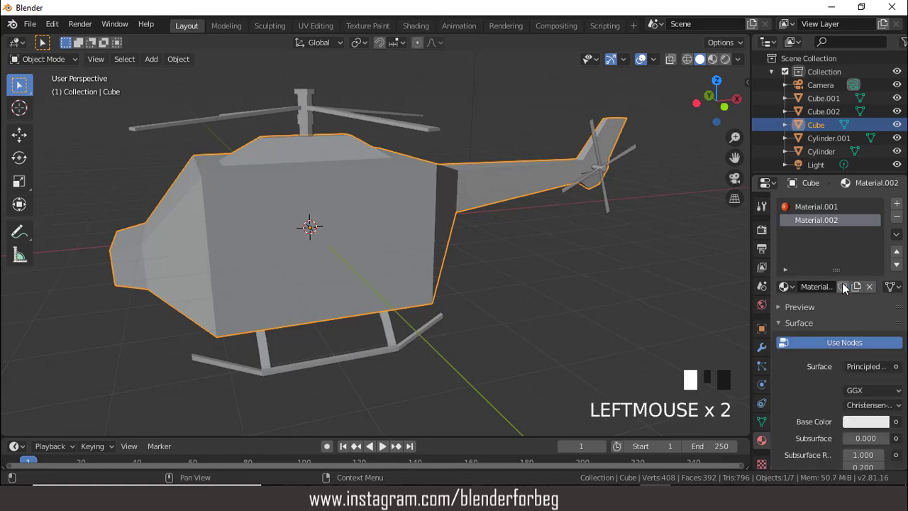
left_click(866, 423)
left_click_drag(880, 243, 879, 327)
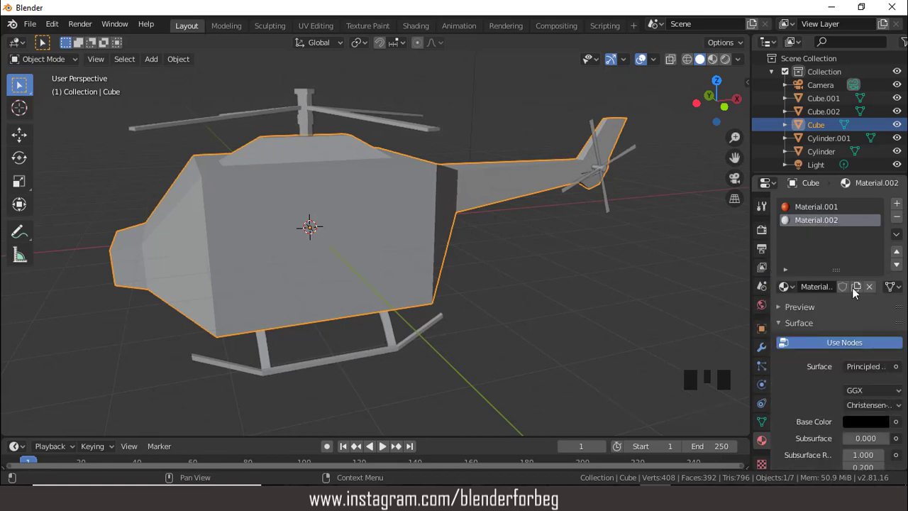
Add a third material to the body with a blue base color of about H 0.554, S 0.878, V 0.627.
left_click(897, 203)
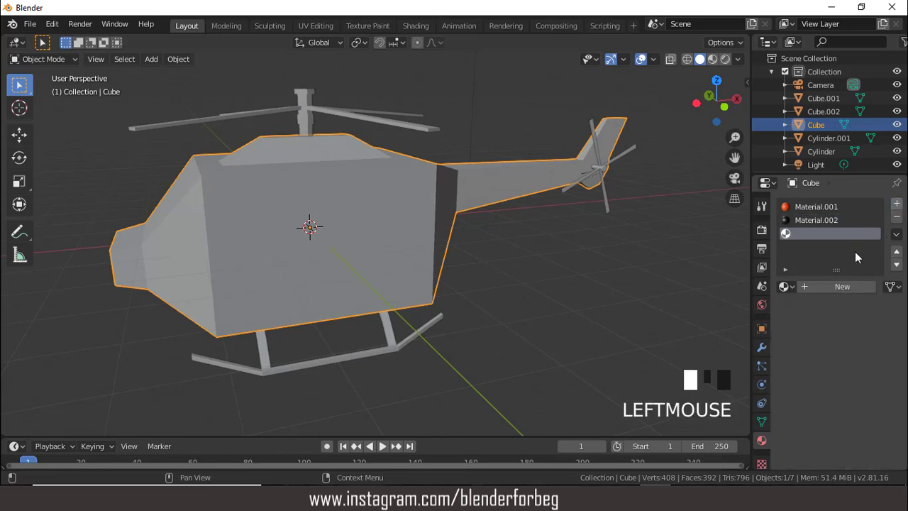
left_click(843, 286)
left_click(865, 422)
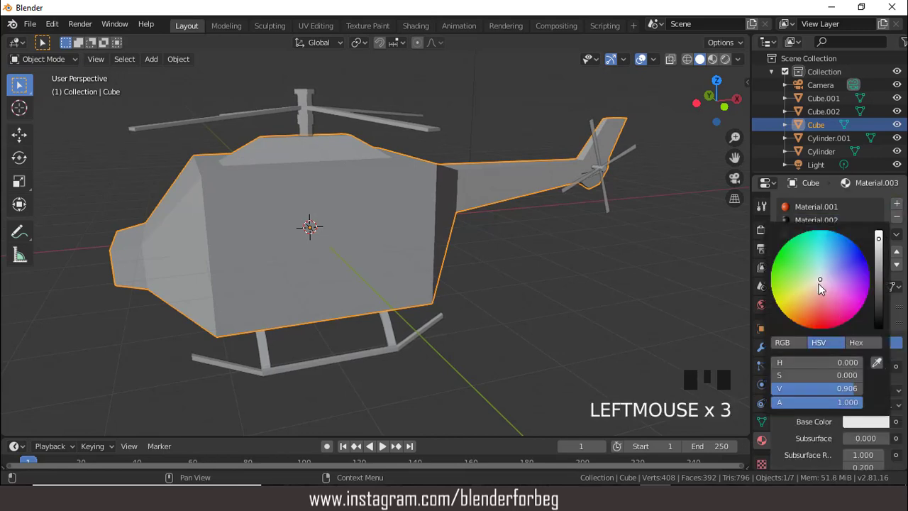
mouse_move(819, 284)
left_mouse_down()
mouse_move(834, 238)
mouse_move(880, 245)
mouse_move(880, 267)
left_mouse_up()
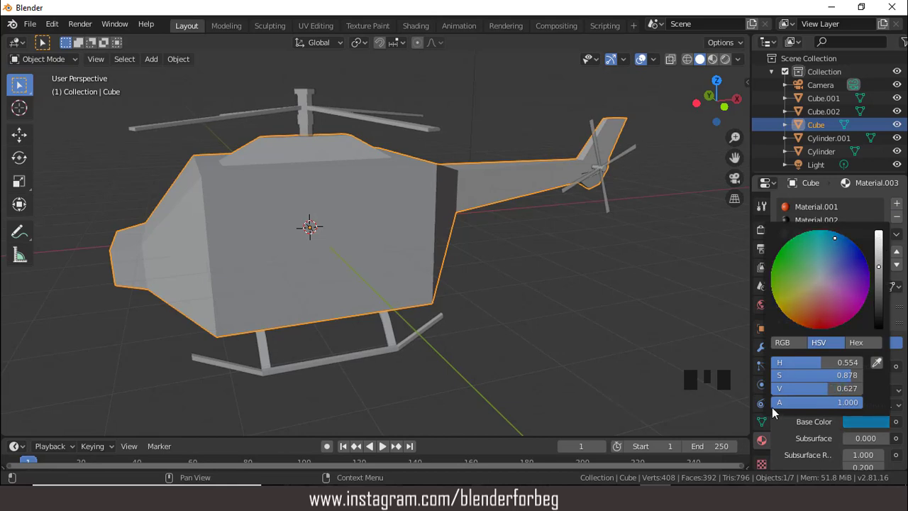
Add a fourth material to the body with a pure white base color, V 1.000.
left_click(896, 205)
left_click(850, 288)
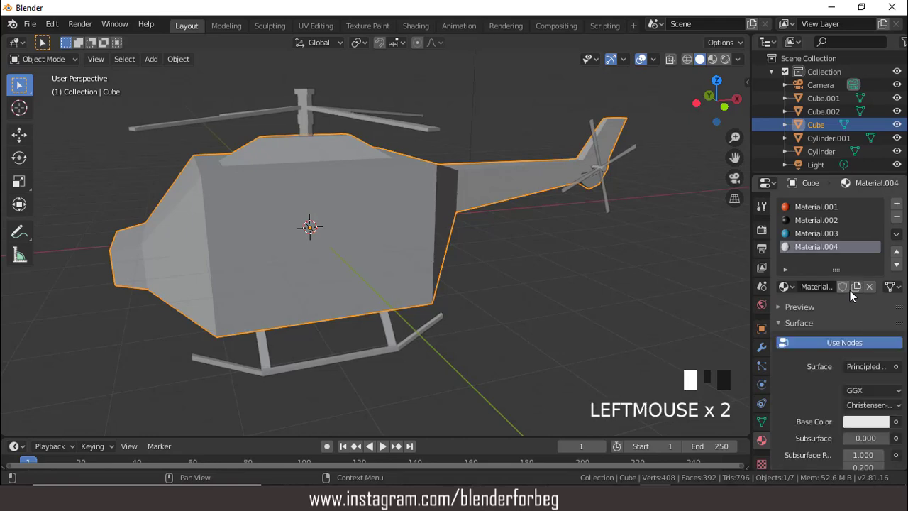
left_click(870, 422)
left_click_drag(880, 242, 879, 232)
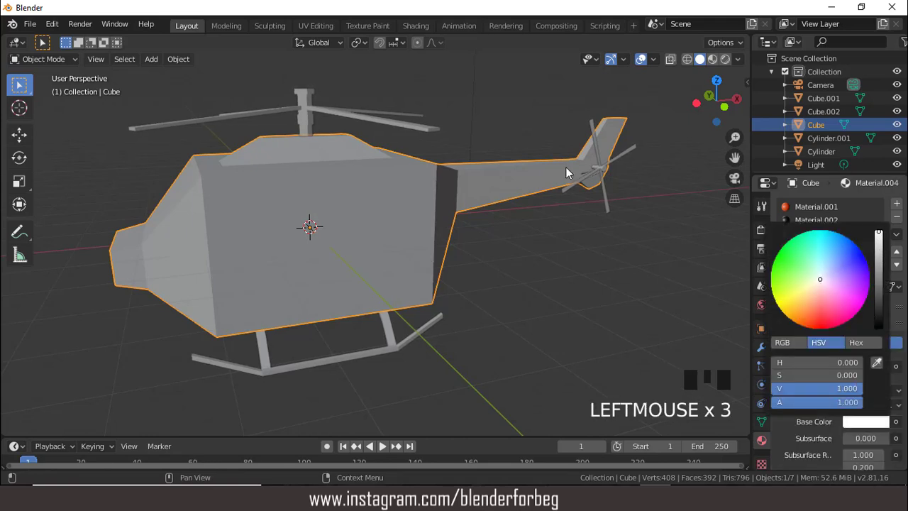
In Edit Mode, bevel the edges of the windshield face and the three upper front window faces on each side, about 0.0364 m wide.
key("Tab")
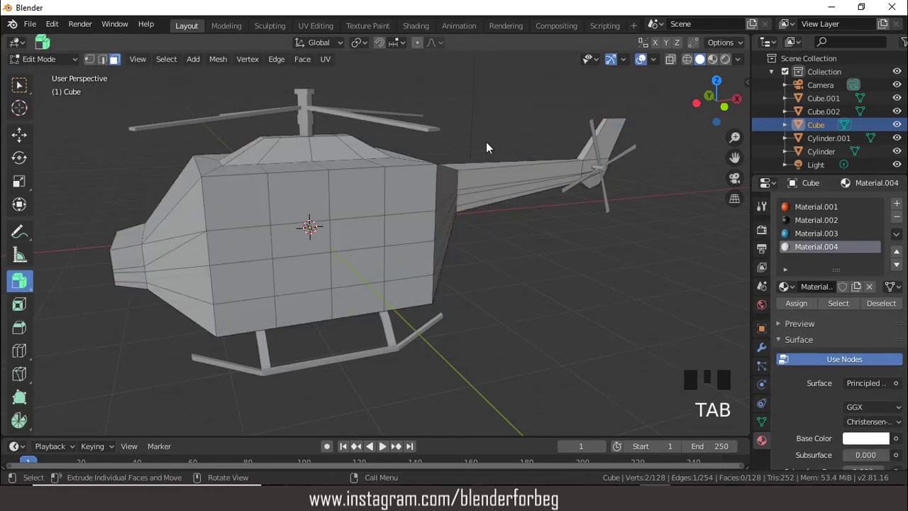
left_click(307, 193)
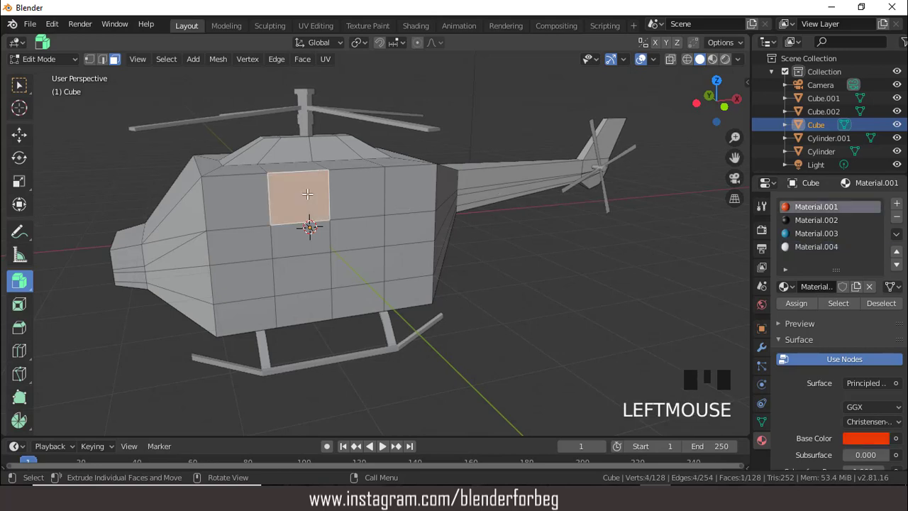
left_click(244, 199, "shift")
left_click(183, 211, "shift")
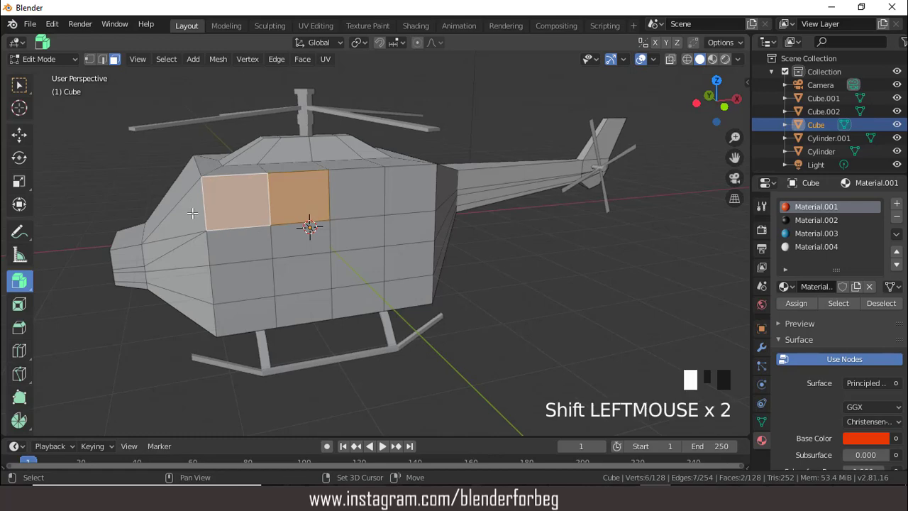
middle_click_drag(181, 210, 227, 211)
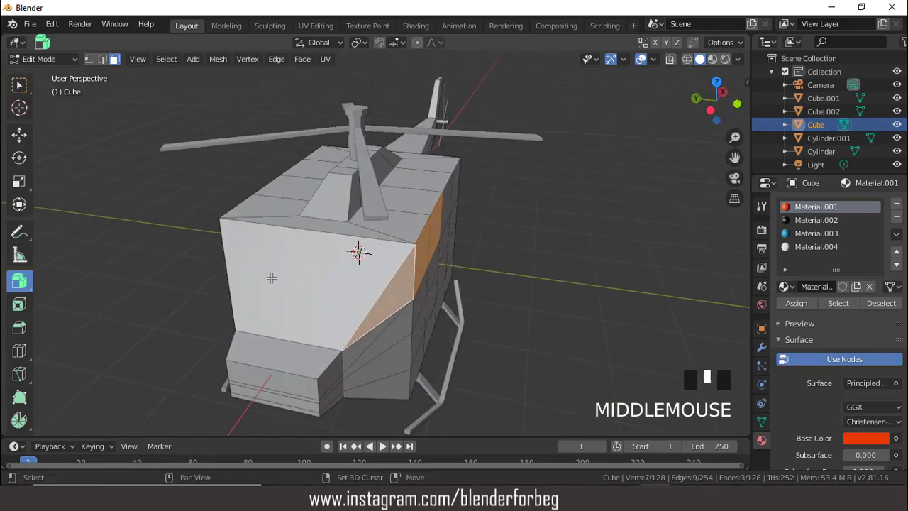
left_click(276, 279, "shift")
middle_click_drag(277, 279, 462, 266)
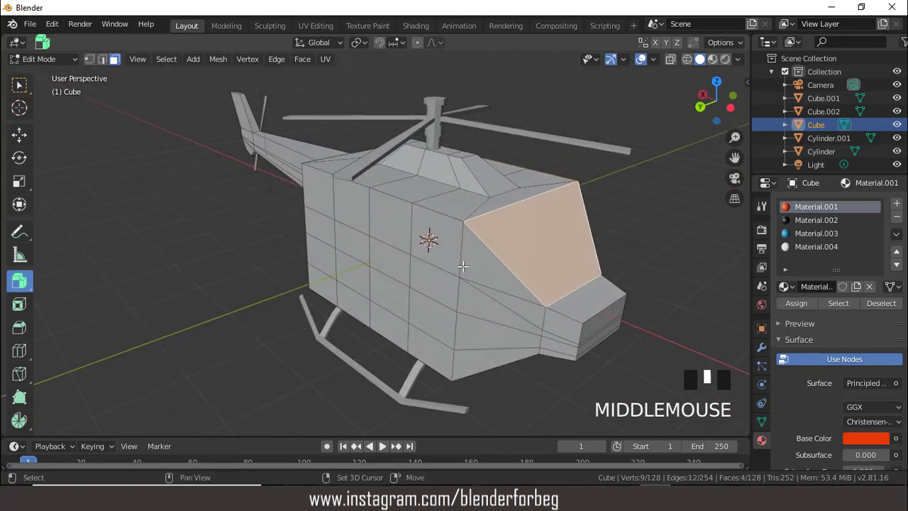
left_click(463, 265, "shift")
left_click(434, 224, "shift")
left_click(400, 215, "shift")
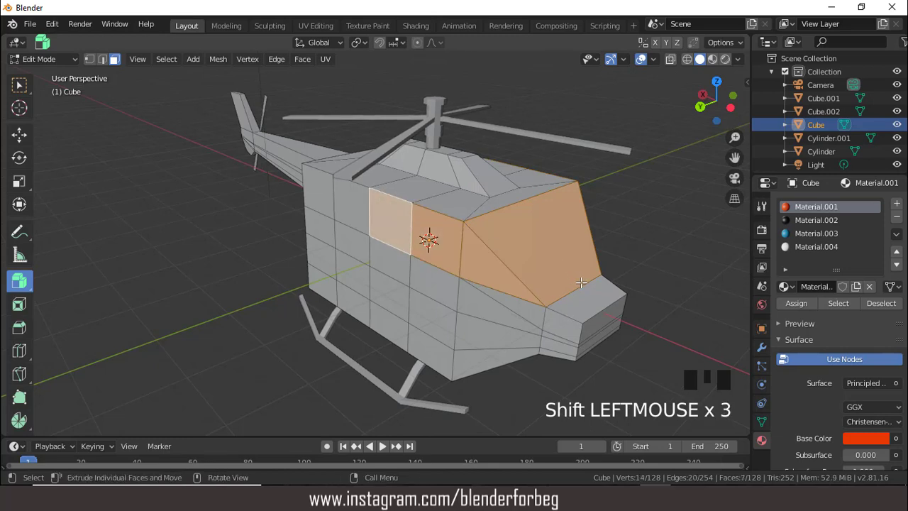
key("ctrl+b")
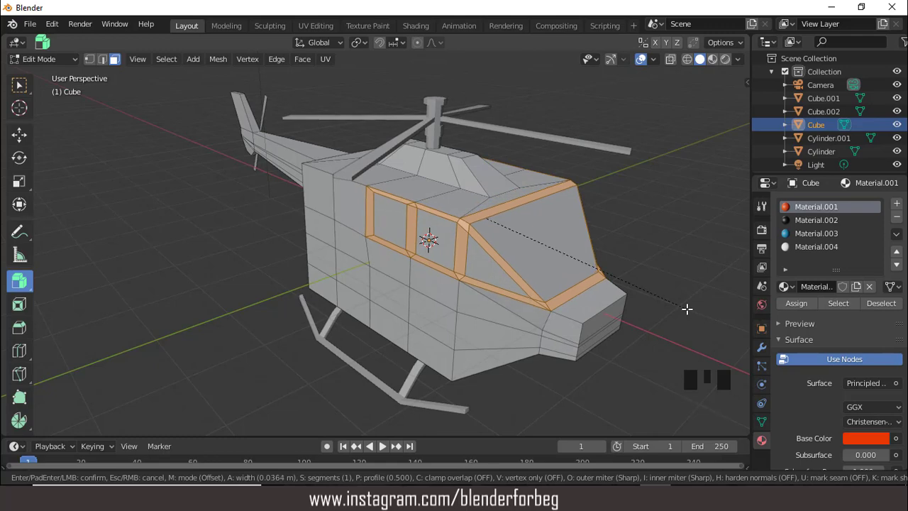
left_click(687, 309)
Switch to Material Preview shading and assign the black material to the beveled window frame faces.
middle_click_drag(674, 298, 597, 254)
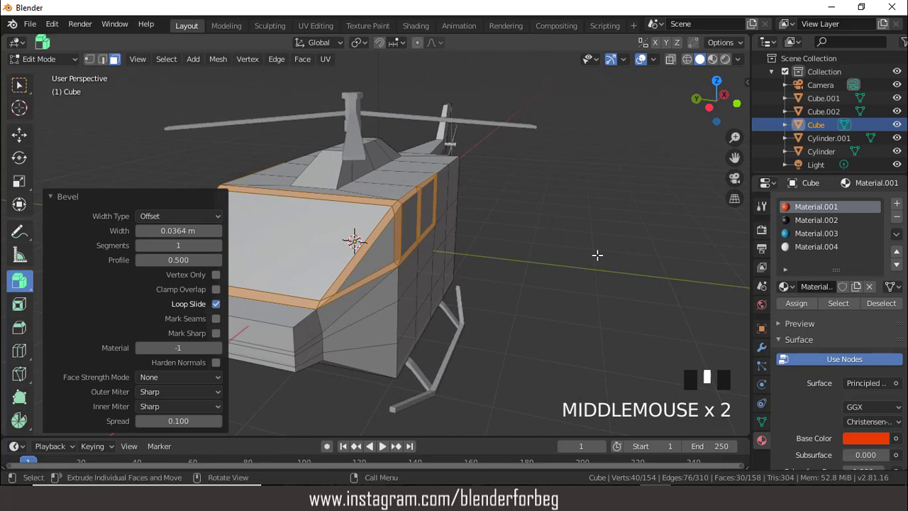
left_click(713, 59)
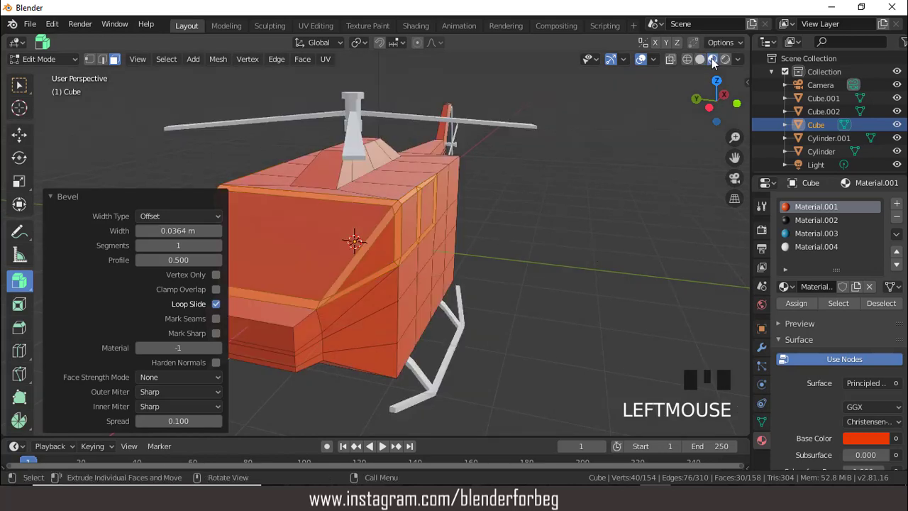
left_click(801, 220)
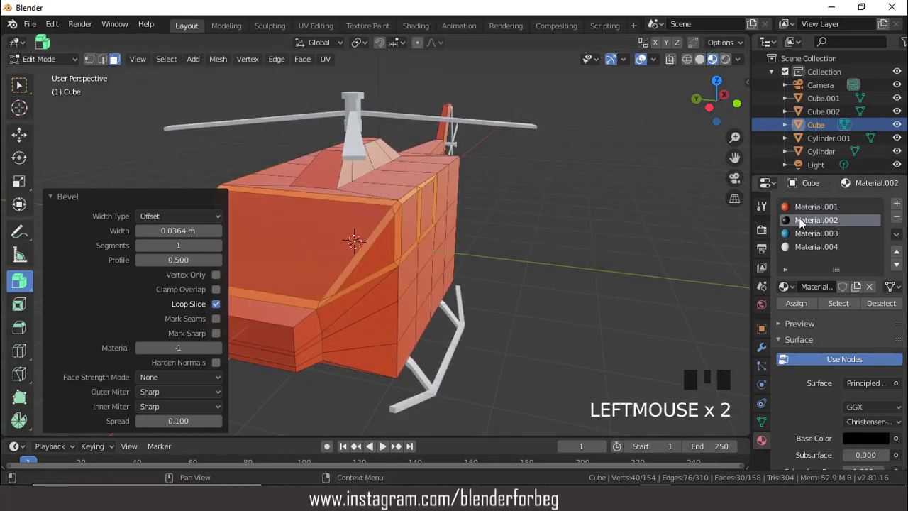
left_click(802, 303)
left_click(640, 61)
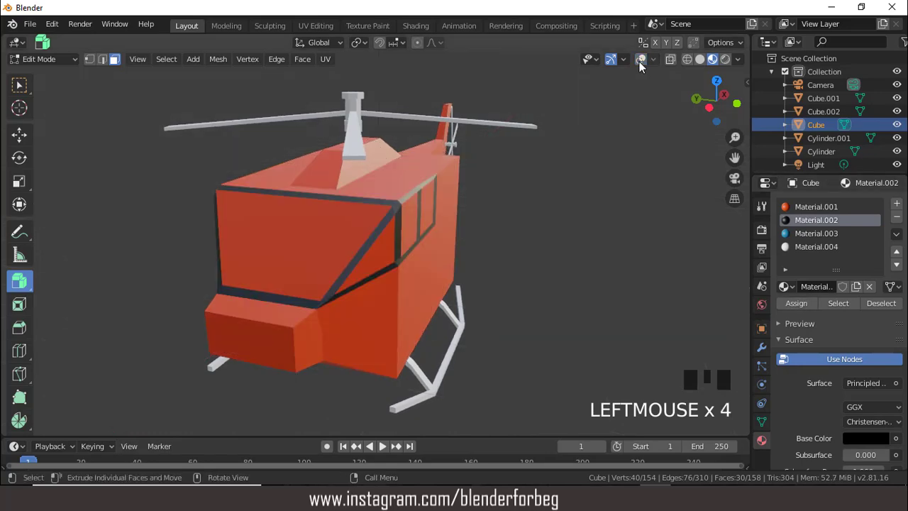
left_click(640, 61)
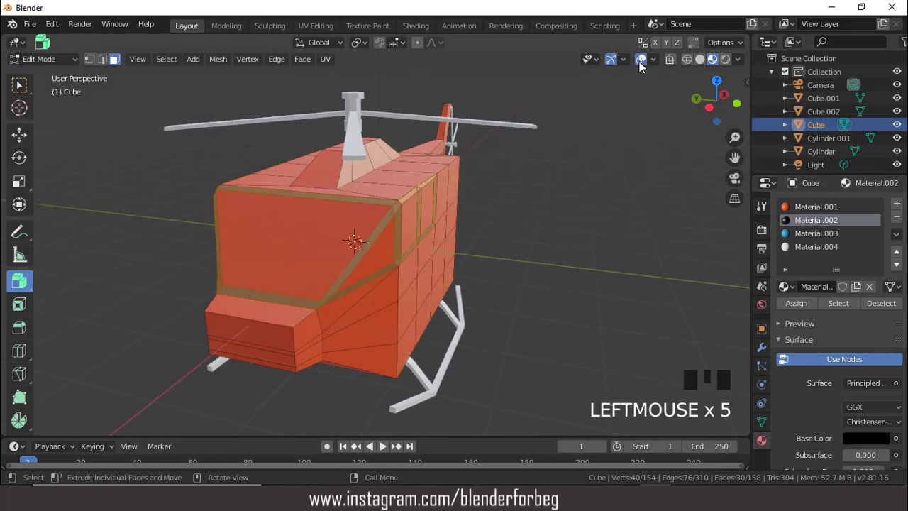
In Solid shading, extrude the windshield and six side window panes in place and scale them to about 0.95.
middle_click_drag(565, 190, 649, 81)
left_click(700, 58)
left_click(380, 222)
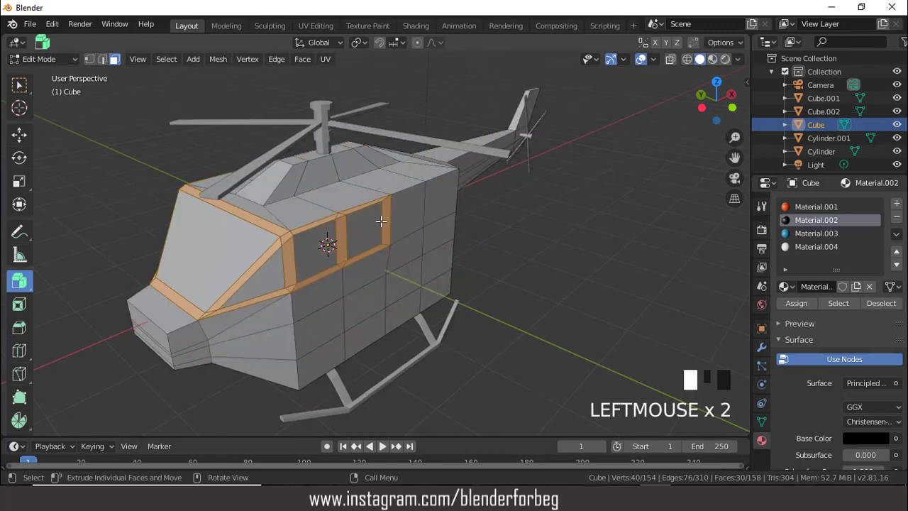
left_click(312, 257, "shift")
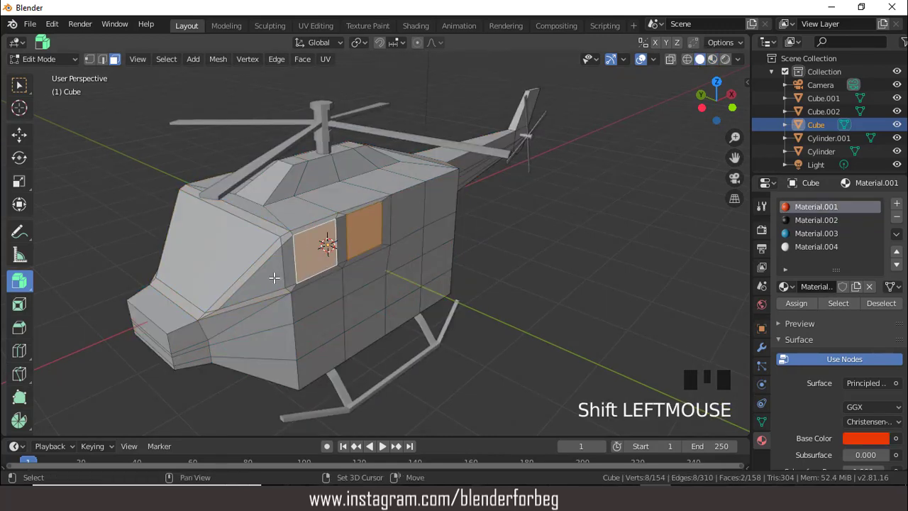
left_click(268, 280, "shift")
left_click(242, 253, "shift")
middle_click_drag(242, 253, 554, 226)
left_click(543, 229, "shift")
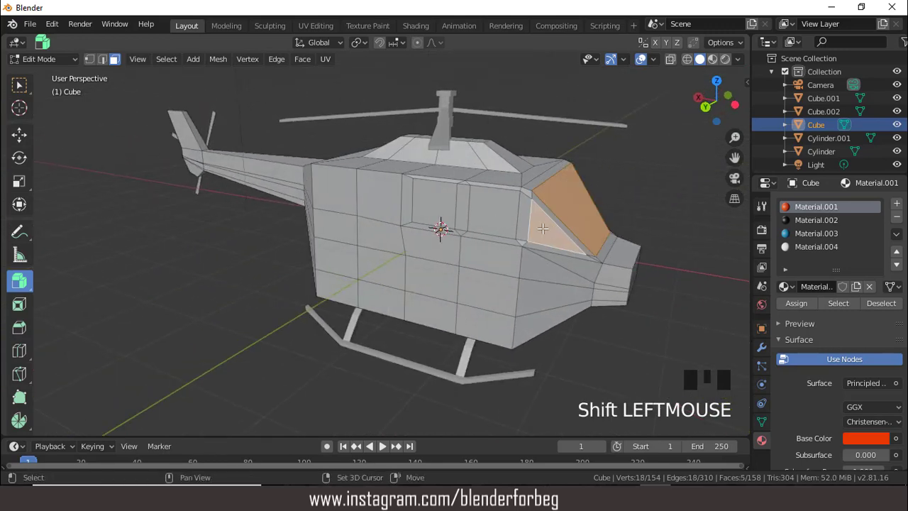
left_click(479, 216, "shift")
left_click(434, 205, "shift")
middle_click_drag(588, 263, 414, 253)
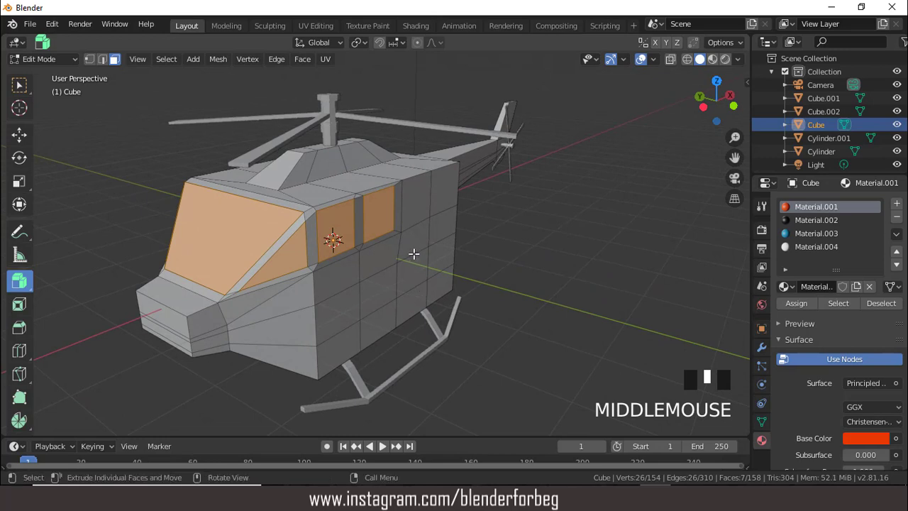
key("e")
right_click(414, 253)
key("s")
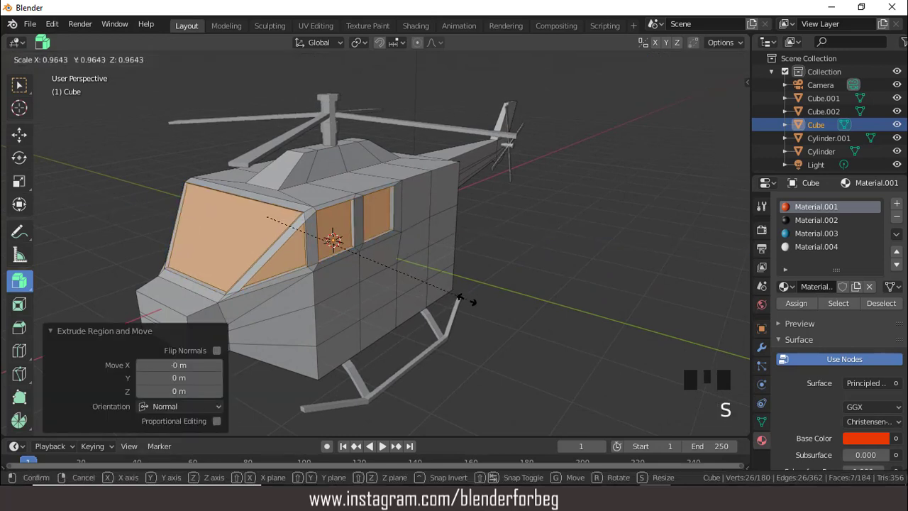
left_click(460, 297)
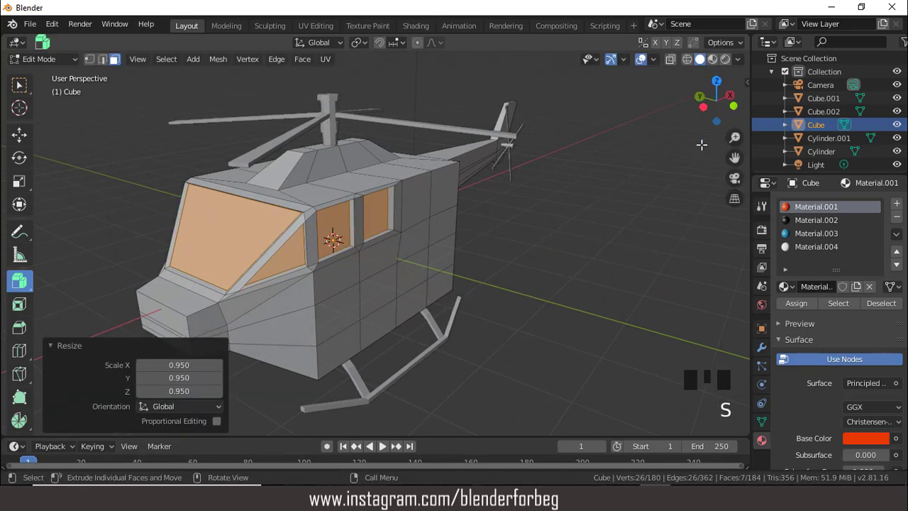
Assign the blue material to the inset window panes and preview it in Material Preview shading.
left_click(799, 234)
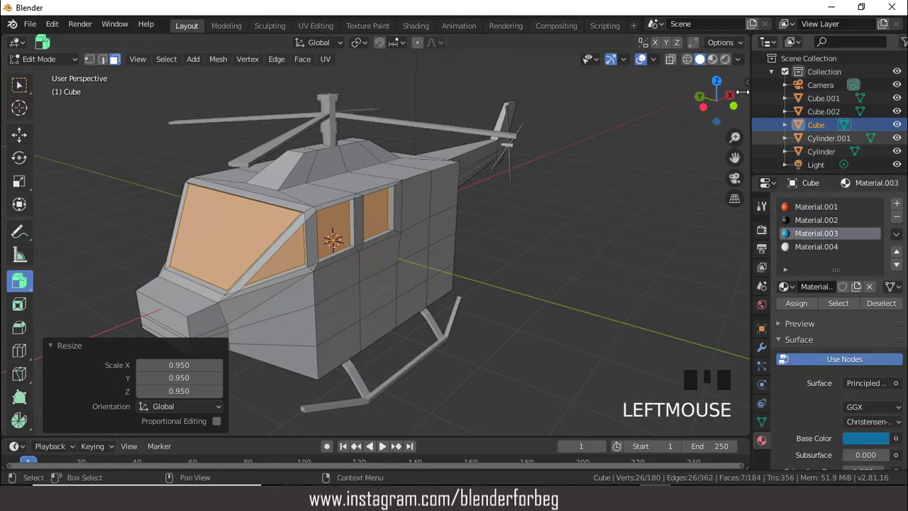
left_click(713, 59)
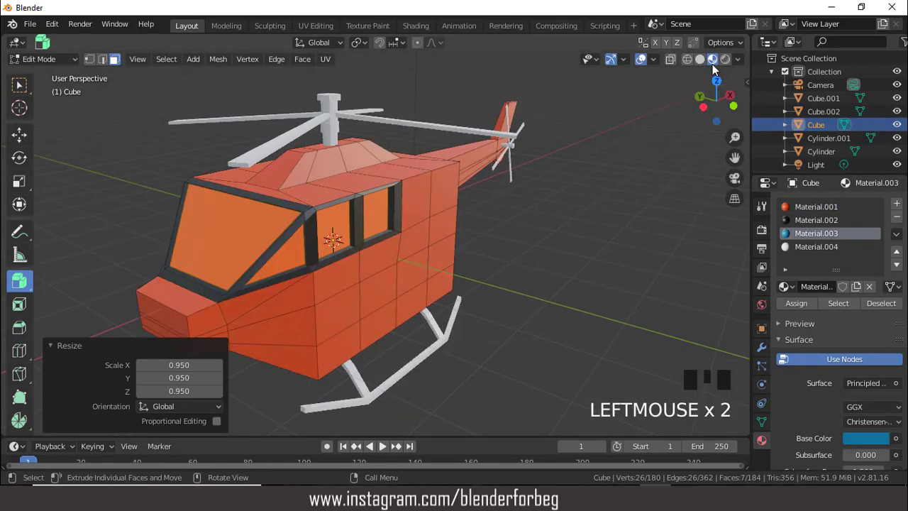
left_click(798, 303)
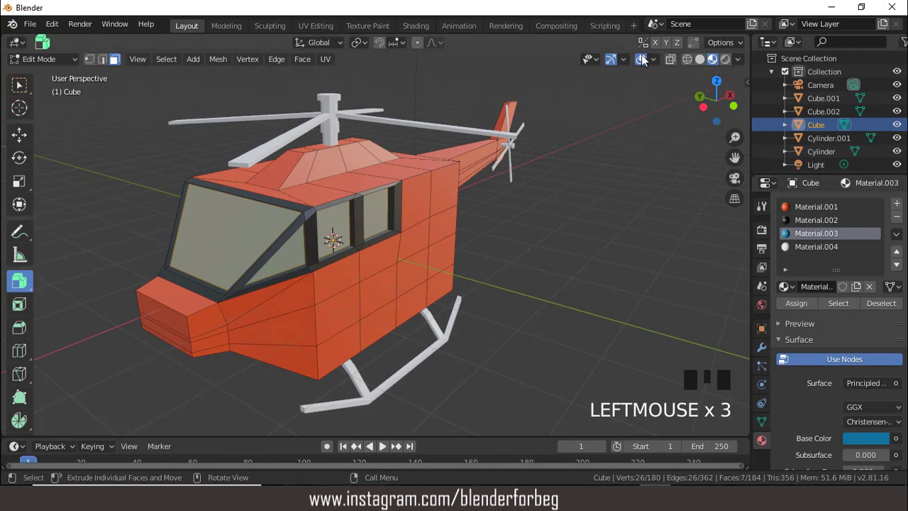
left_click(641, 60)
left_click(642, 60)
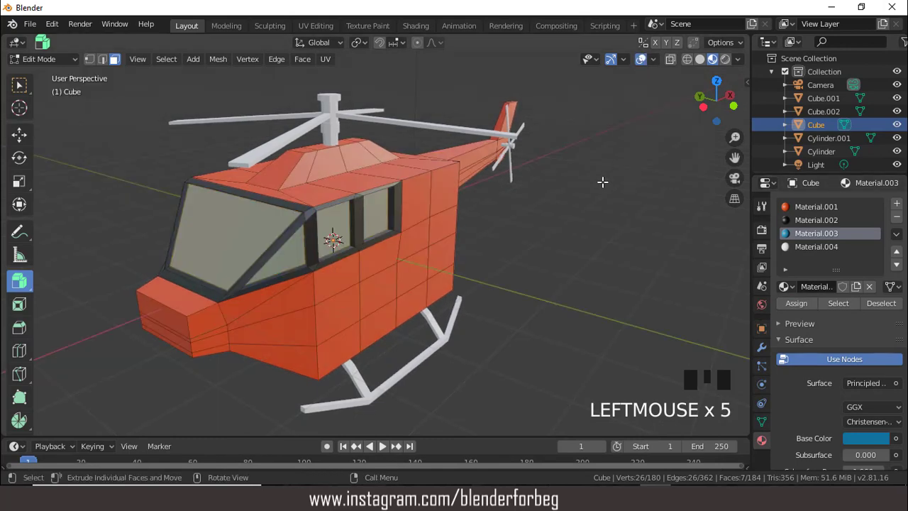
Select the face loop running around the lower body and tail, and assign it the white material.
middle_click_drag(594, 221, 549, 215)
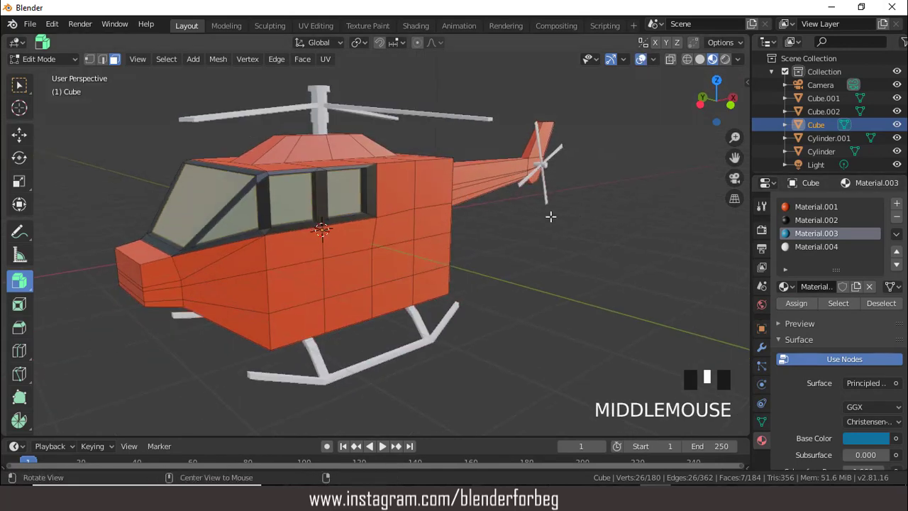
left_click(269, 286, "alt")
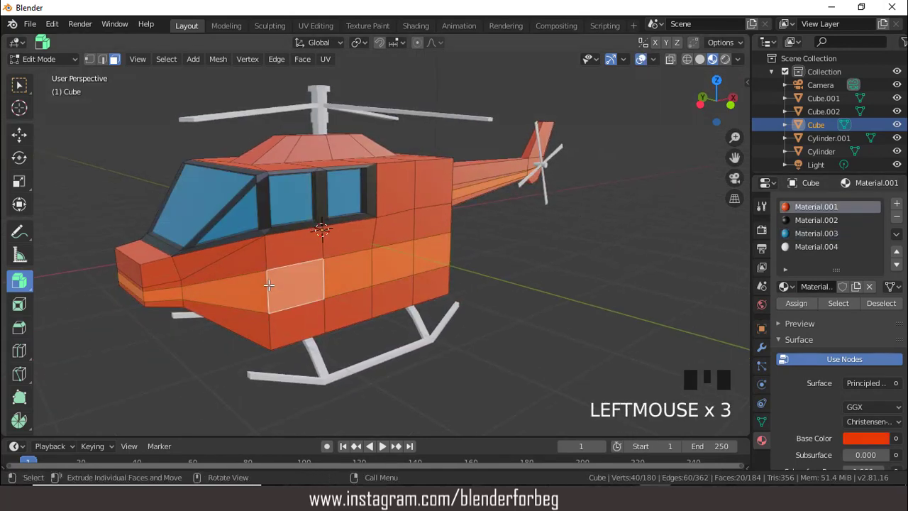
left_click(804, 246)
left_click(794, 301)
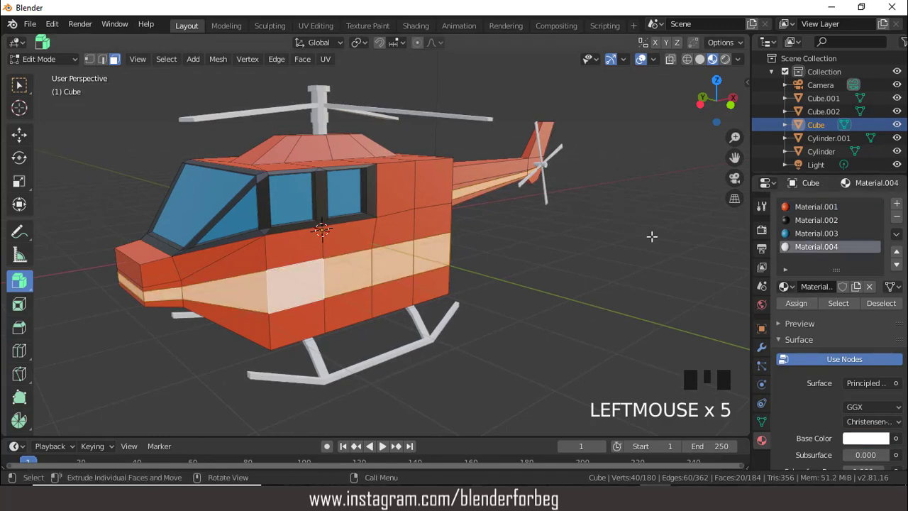
Assign the white material to the loop of sloped faces around the roof housing under the main rotor.
middle_click_drag(434, 208, 340, 185)
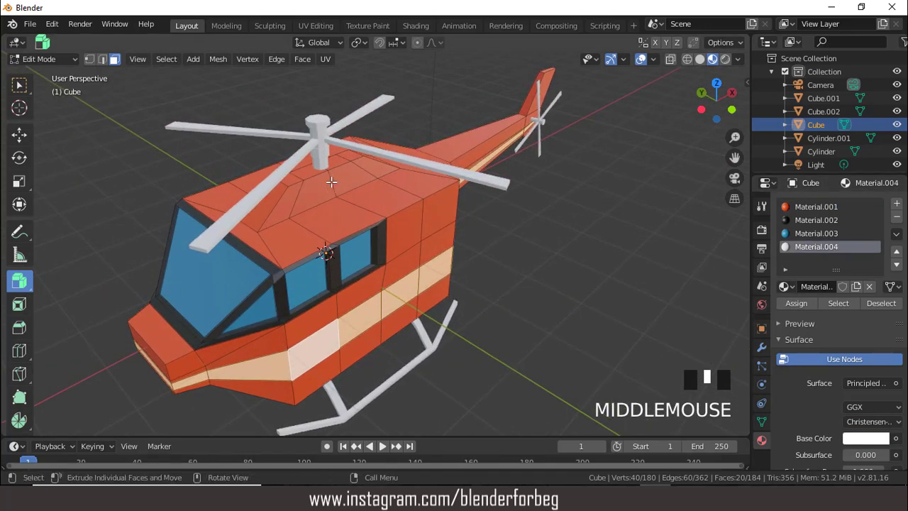
double_click(331, 182)
left_click(815, 246)
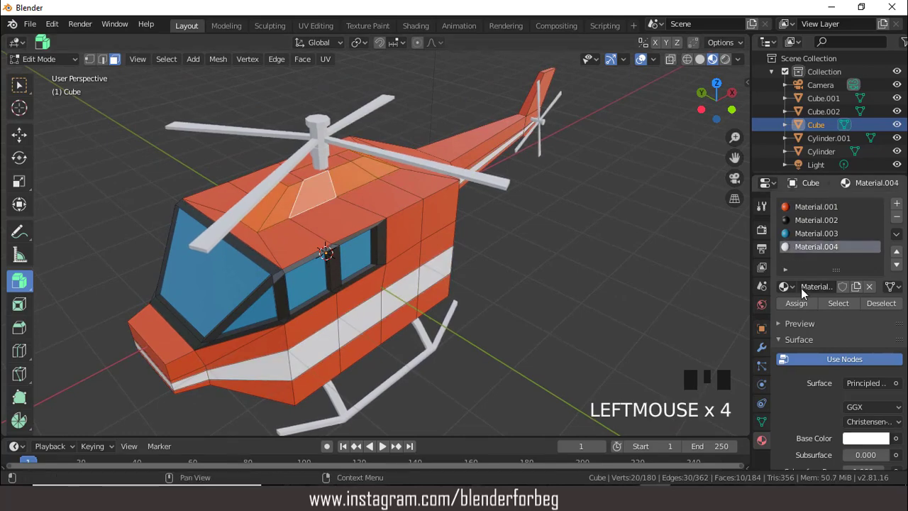
left_click(795, 302)
middle_click_drag(658, 254, 638, 229)
left_click(640, 60)
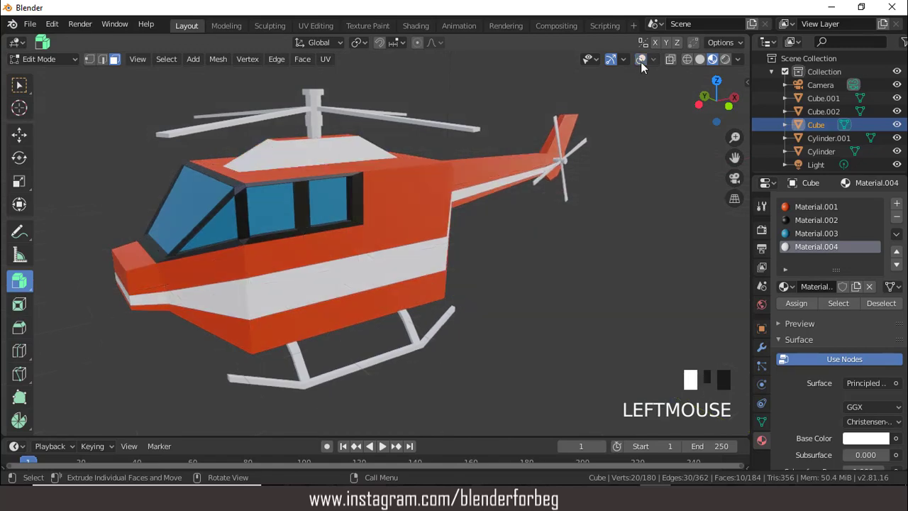
left_click(640, 60)
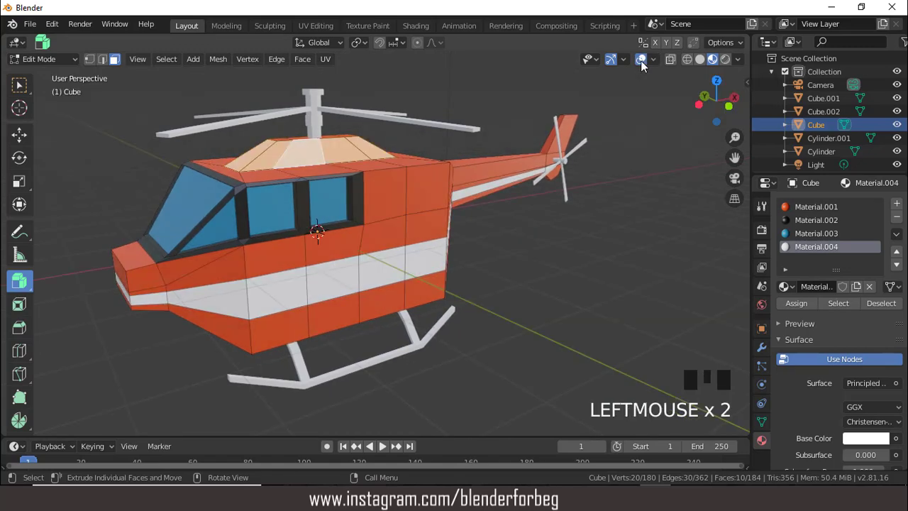
Return to Object Mode and join the two landing skids into one object.
middle_click_drag(641, 107, 657, 154)
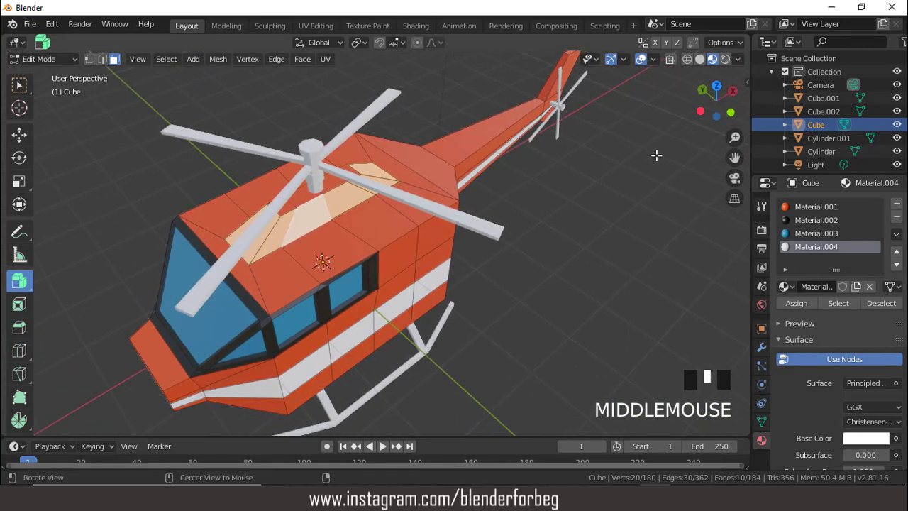
key("Tab")
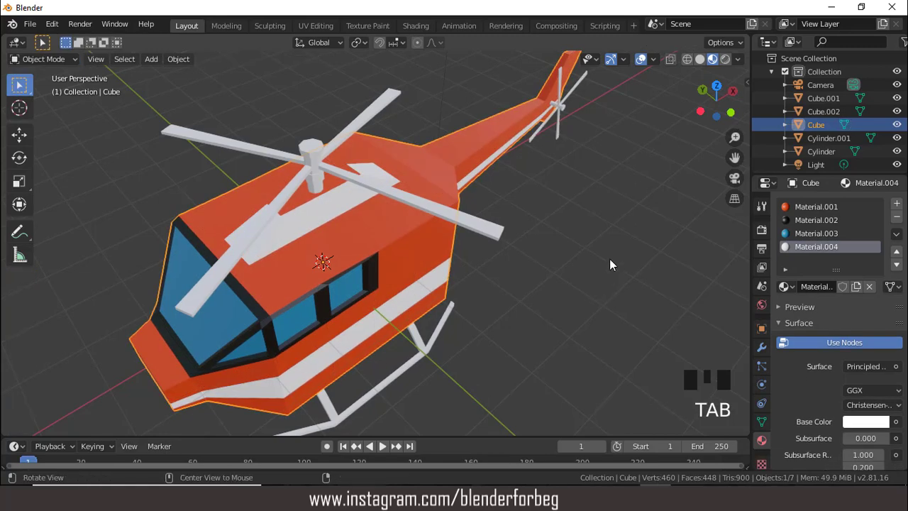
middle_click_drag(610, 258, 682, 233, "alt")
left_click(490, 354)
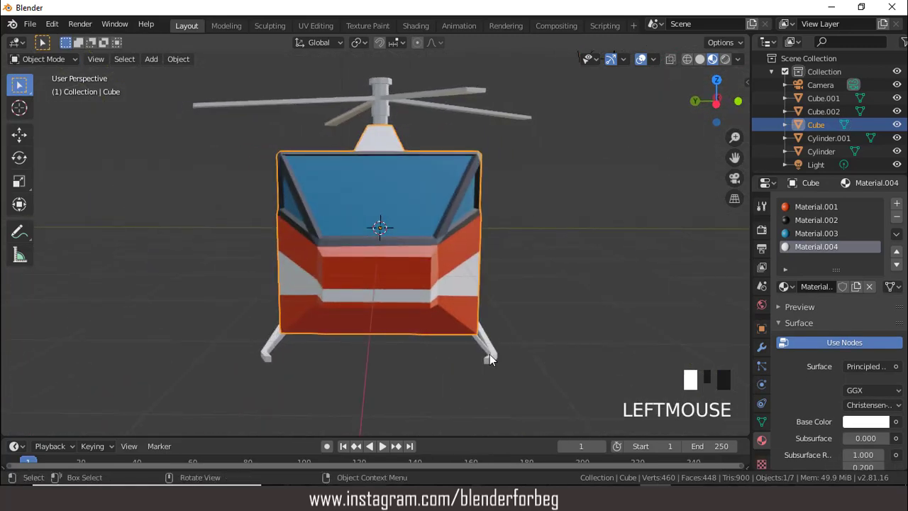
left_click(264, 354, "shift")
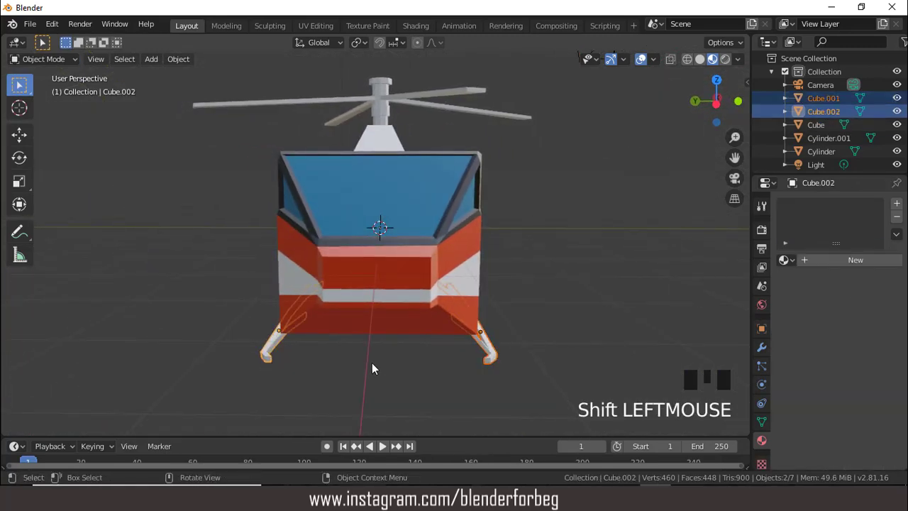
key("ctrl+j")
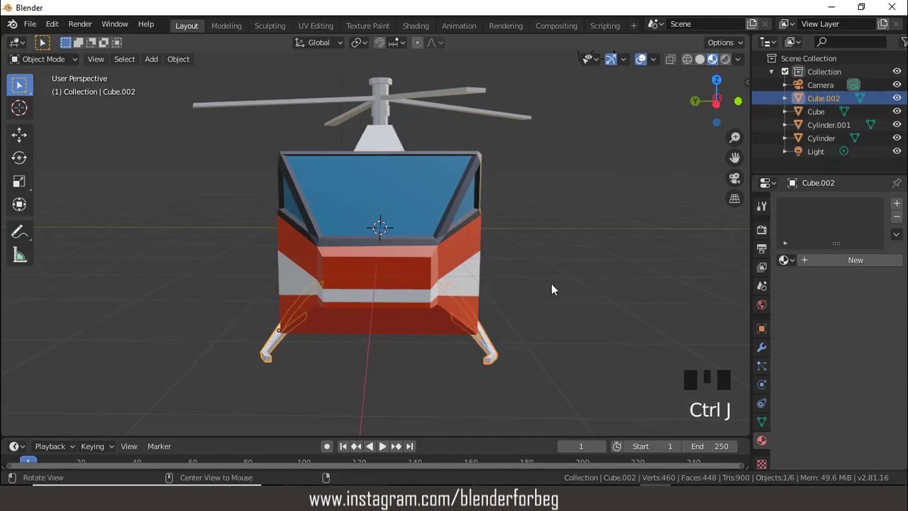
Give the joined landing skids a new material with a mid-grey base color, value about 0.407.
middle_click_drag(552, 286, 458, 295)
left_click(848, 260)
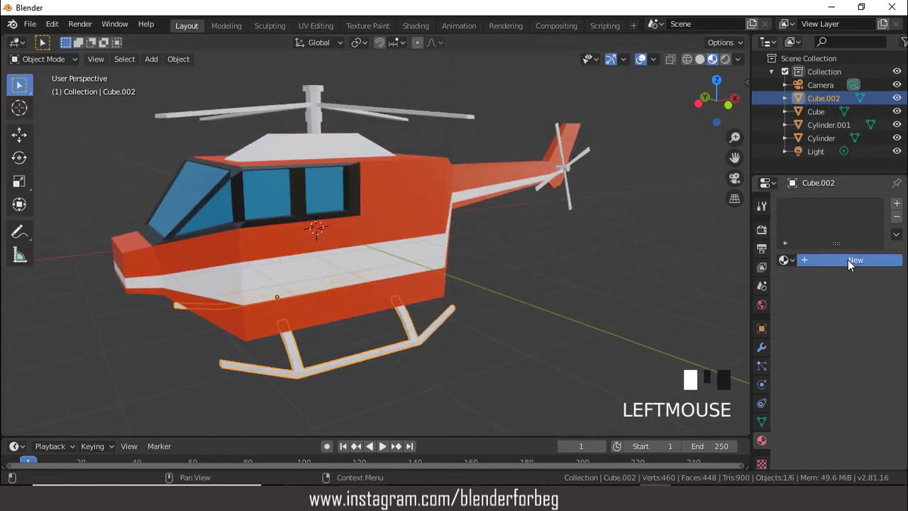
left_click(853, 396)
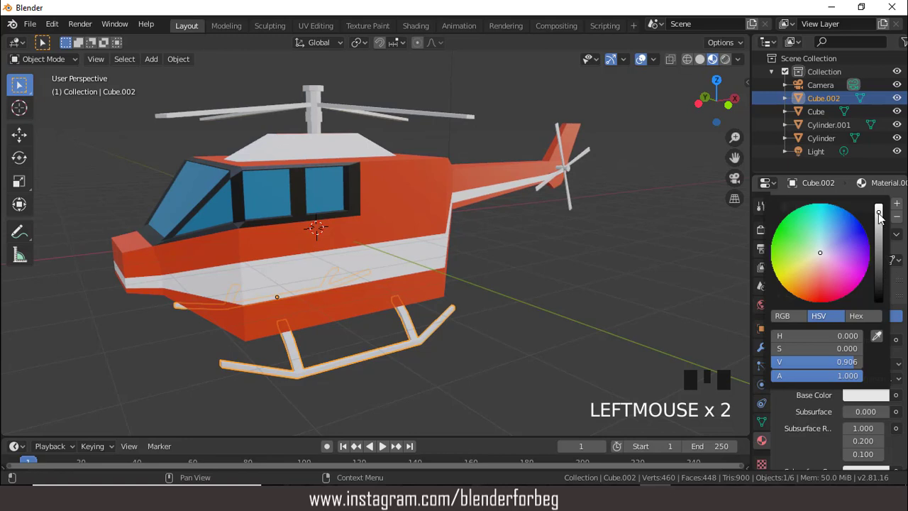
left_click_drag(880, 216, 879, 262)
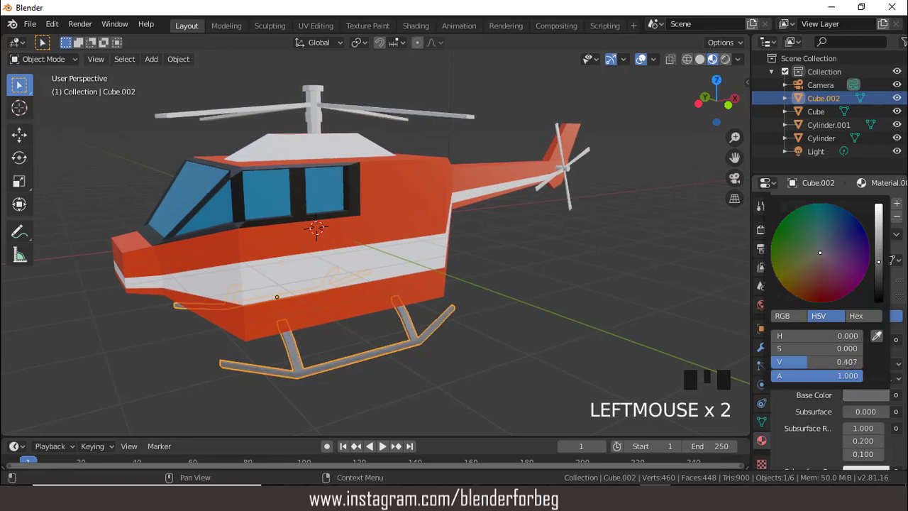
Give the main rotor a new material with a dark grey base color, value about 0.267.
left_click(374, 111)
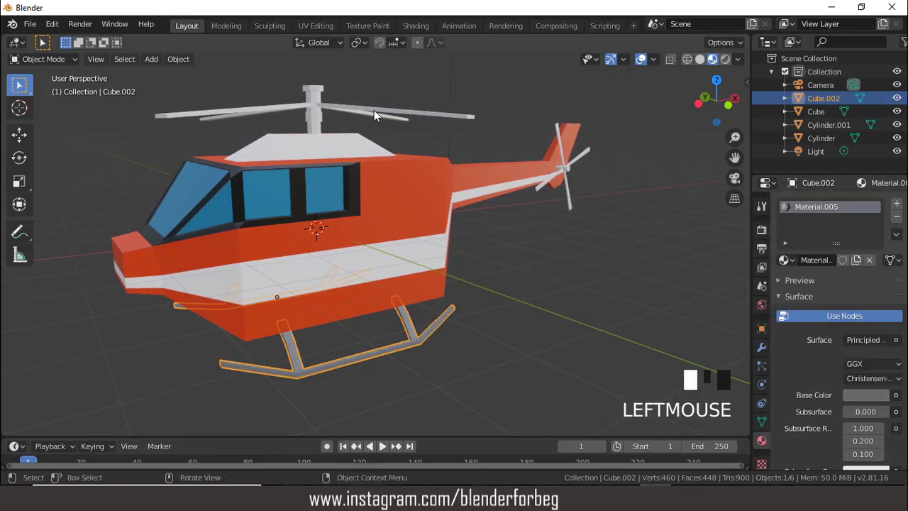
left_click(869, 261)
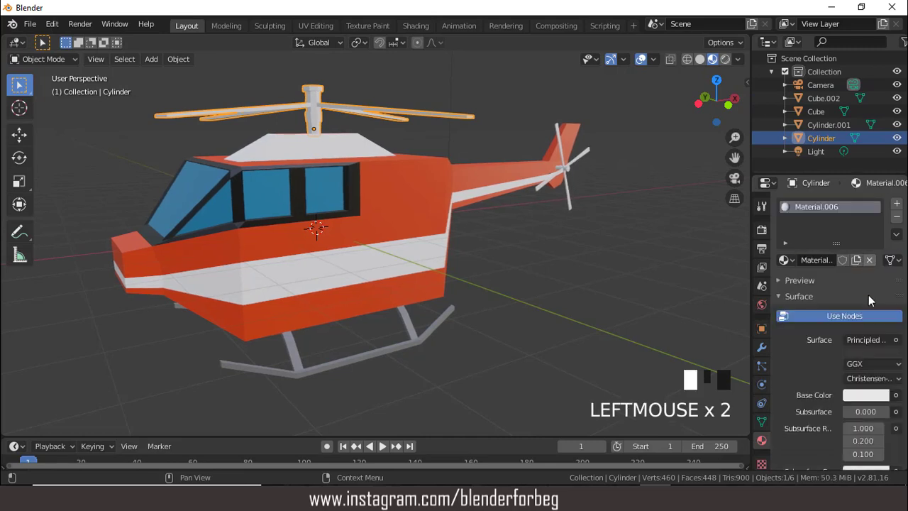
left_click(877, 396)
left_click_drag(879, 212, 879, 276)
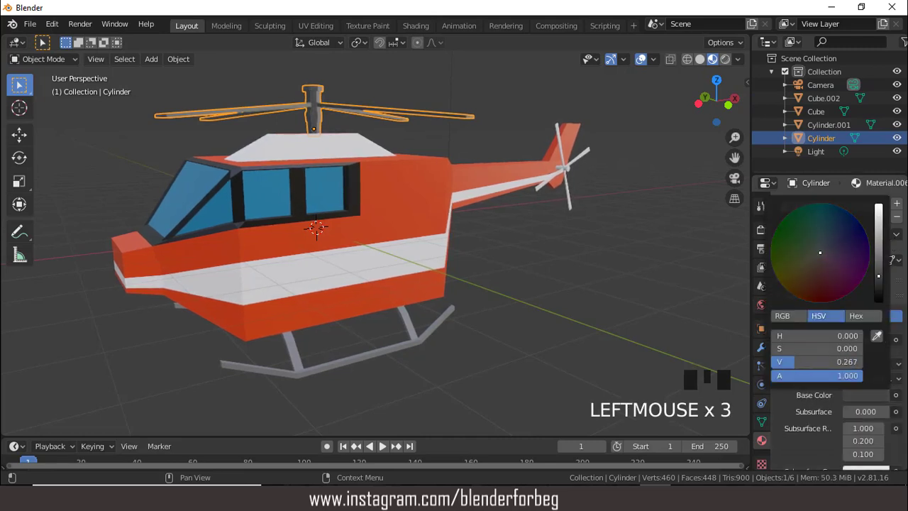
Give the tail rotor a new material with a dark grey base color, value about 0.233.
left_click(572, 171)
left_click(842, 262)
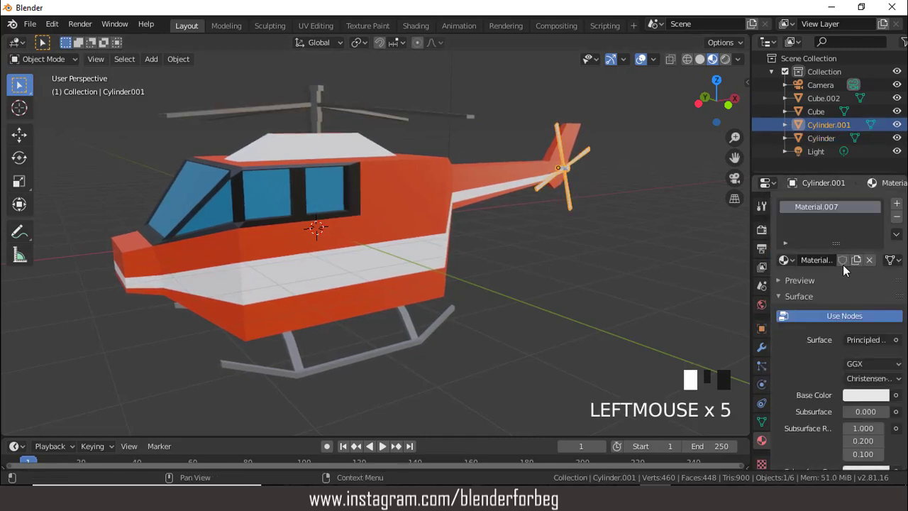
left_click(862, 395)
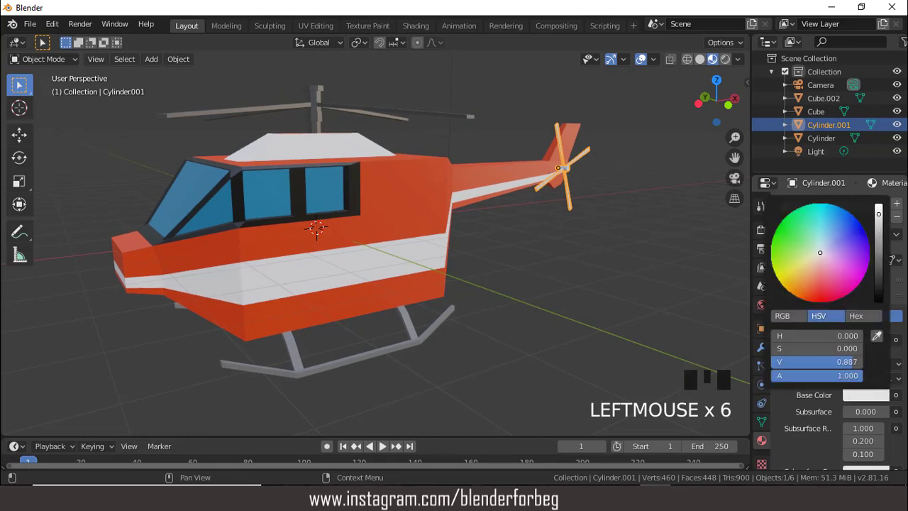
left_click_drag(879, 214, 879, 278)
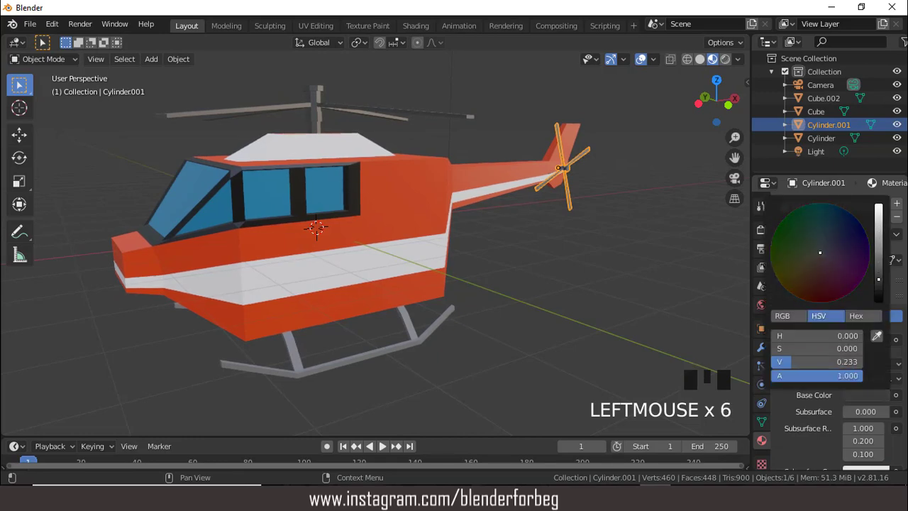
Hide the viewport overlays and inspect the colored helicopter from several angles, ending in the front view.
left_click(640, 59)
middle_click_drag(634, 158, 656, 238)
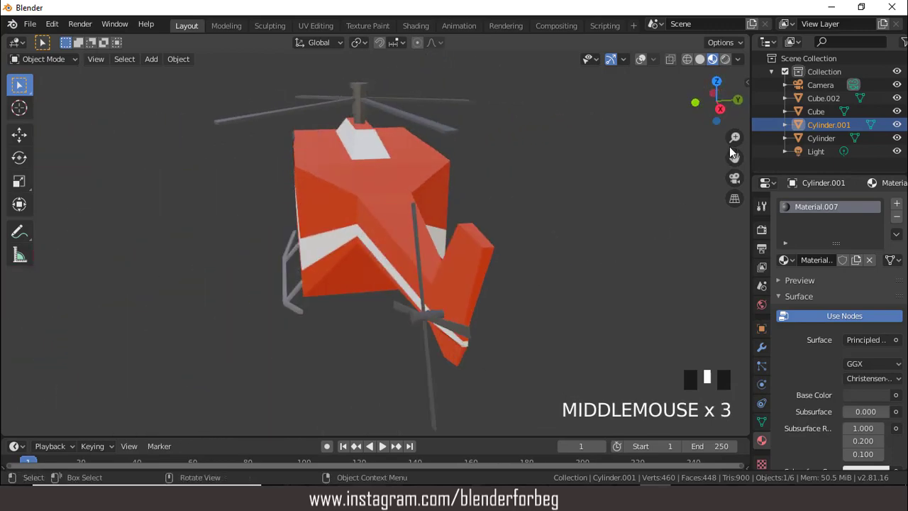
left_click_drag(734, 138, 734, 173)
middle_click_drag(553, 221, 307, 210)
key("KP_1")
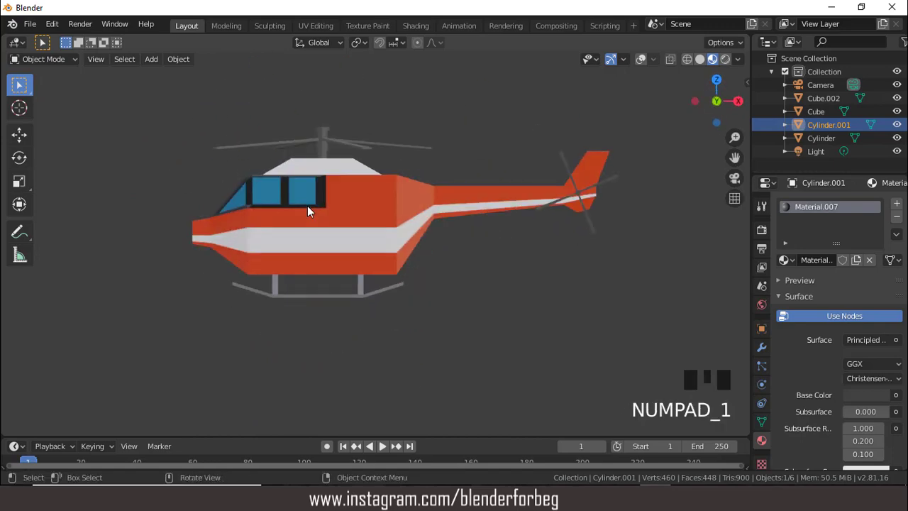